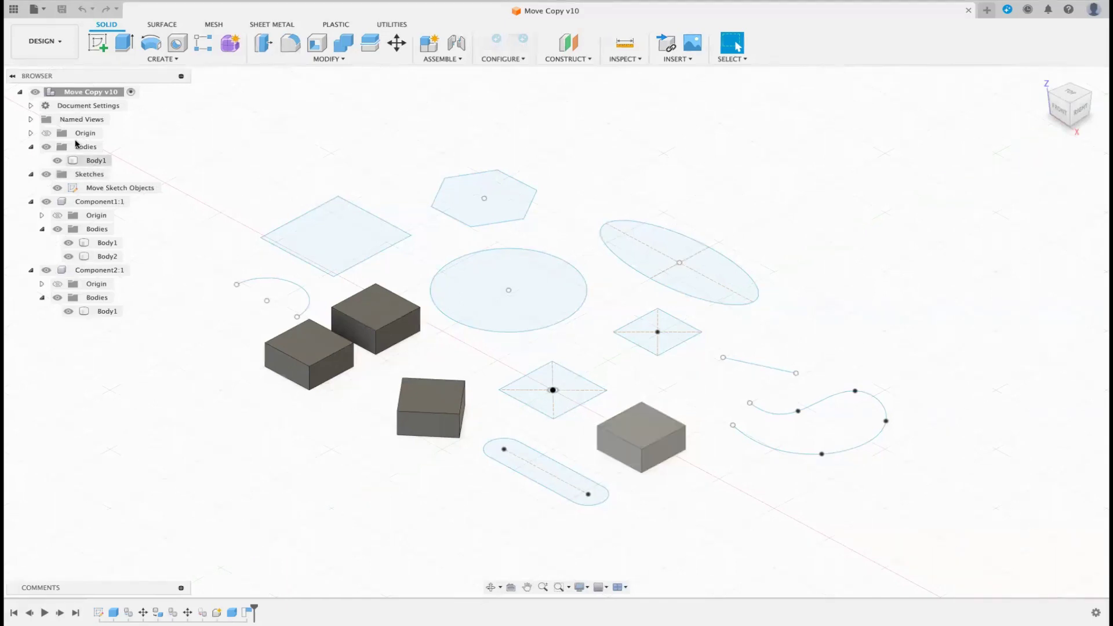
Step: Examine which solids the root Body1 and Component1:1's Body1 and Body2 correspond to, including individual faces
{"action": "left_click", "coordinate": [88, 92]}
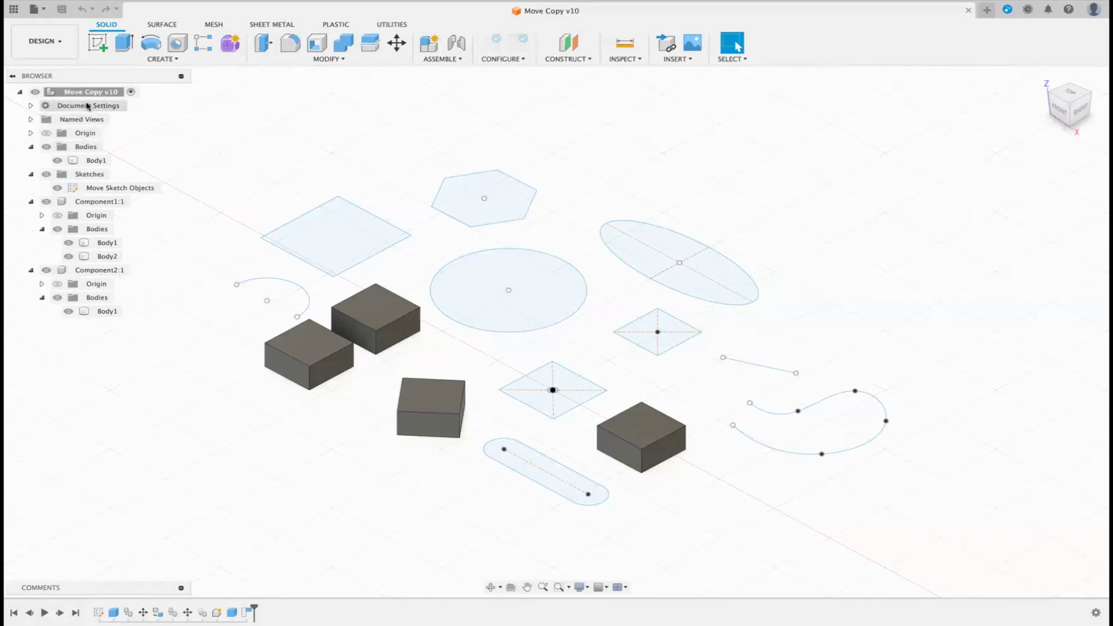
{"action": "left_click", "coordinate": [93, 161]}
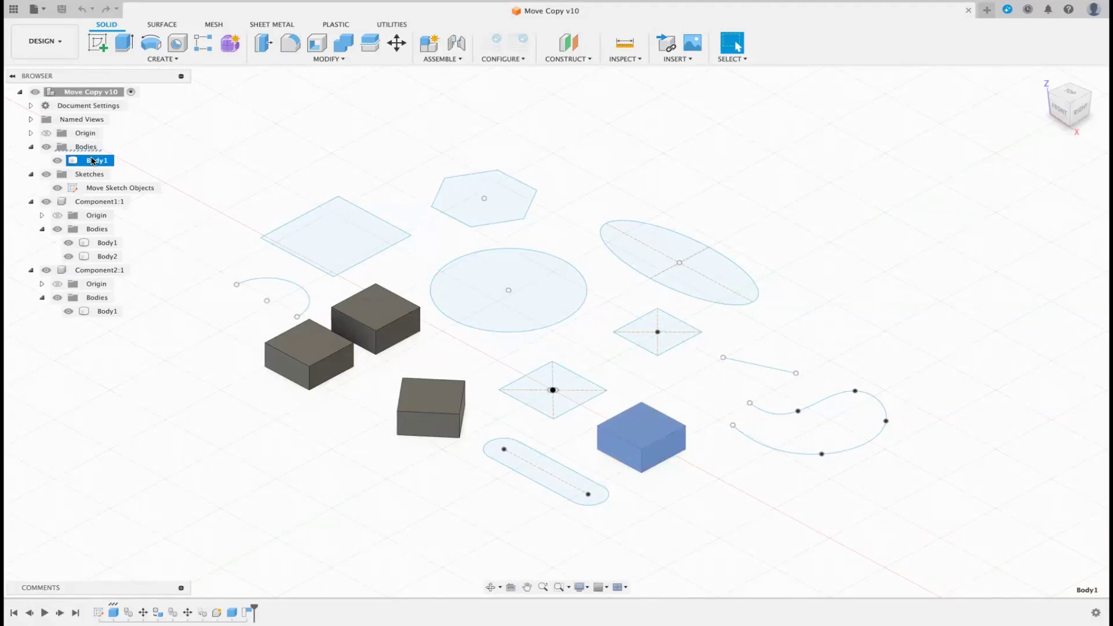
{"action": "left_click", "coordinate": [110, 244]}
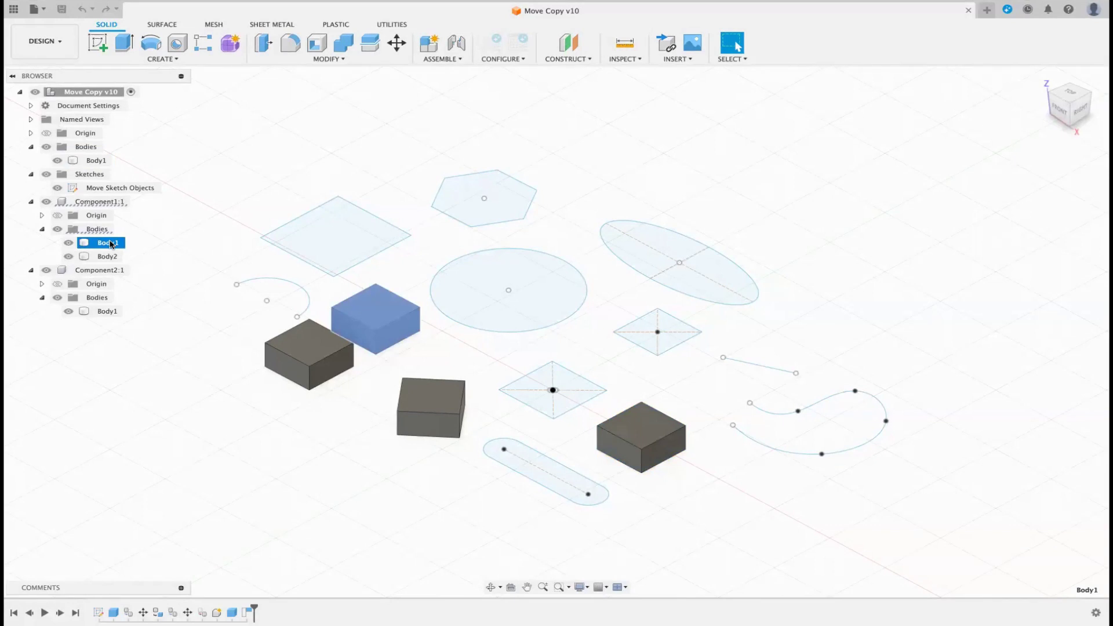
{"action": "left_click", "coordinate": [107, 256], "text": "shift"}
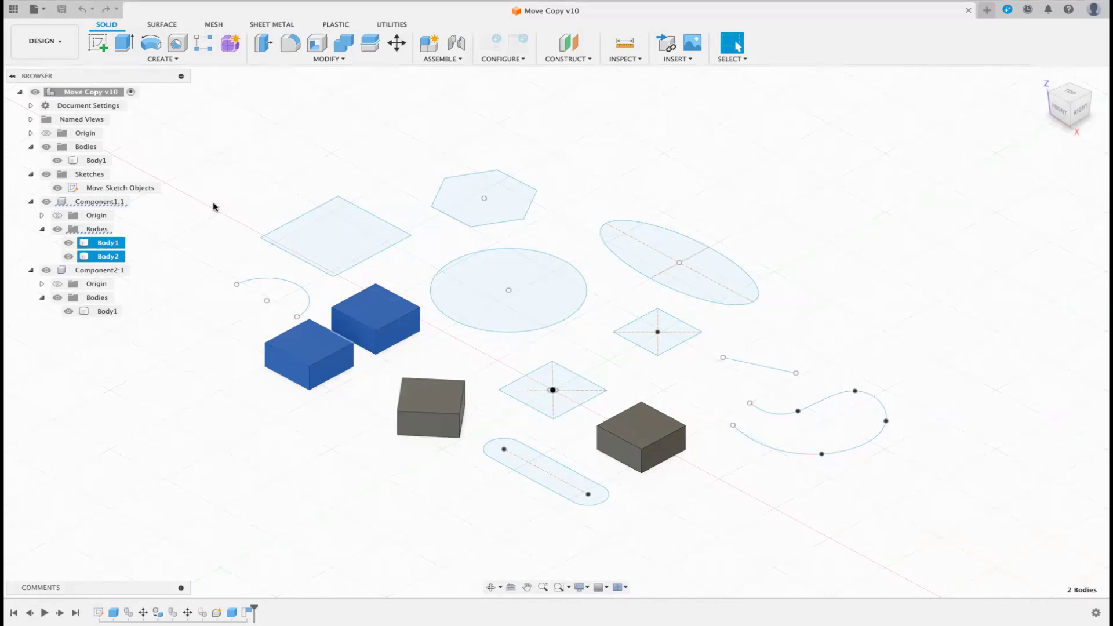
{"action": "left_click", "coordinate": [566, 139]}
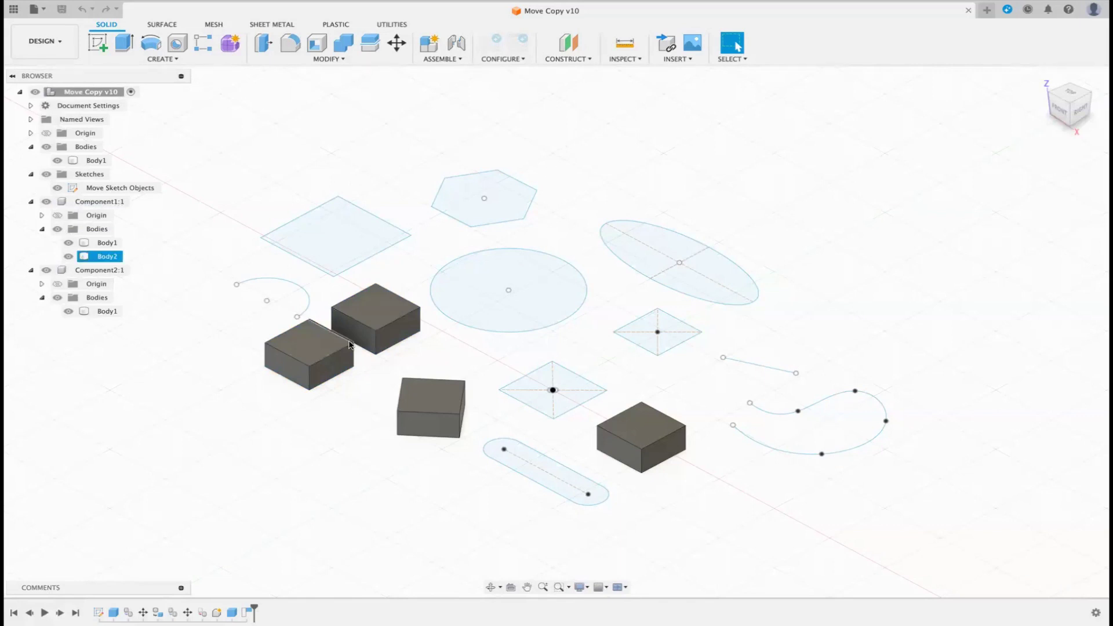
{"action": "left_click", "coordinate": [372, 316]}
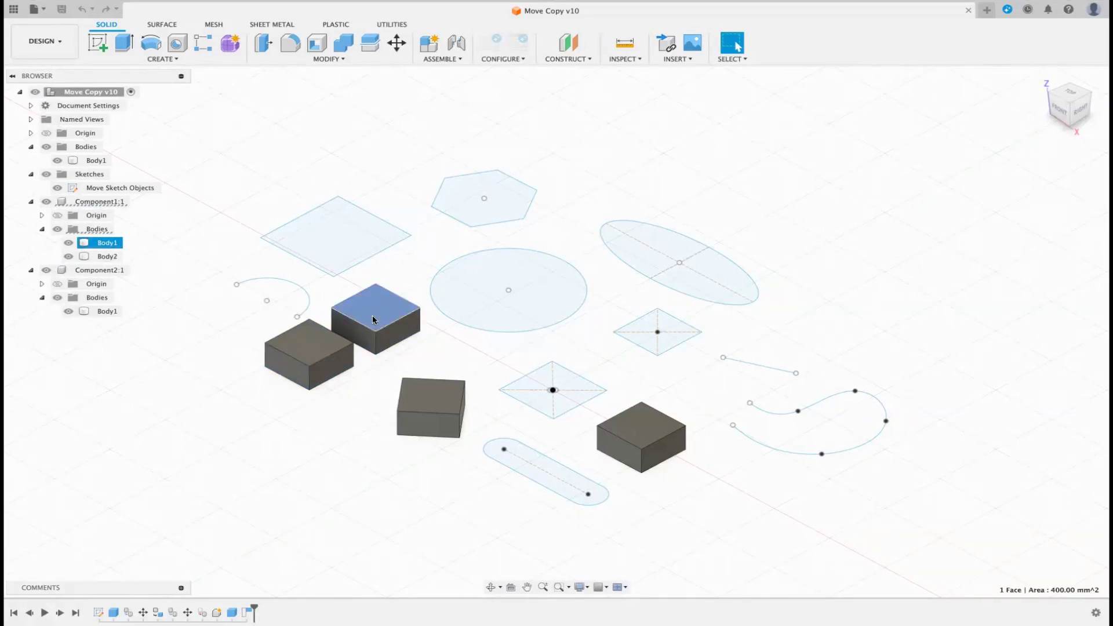
{"action": "left_click", "coordinate": [288, 366]}
{"action": "left_click", "coordinate": [345, 363], "text": "shift"}
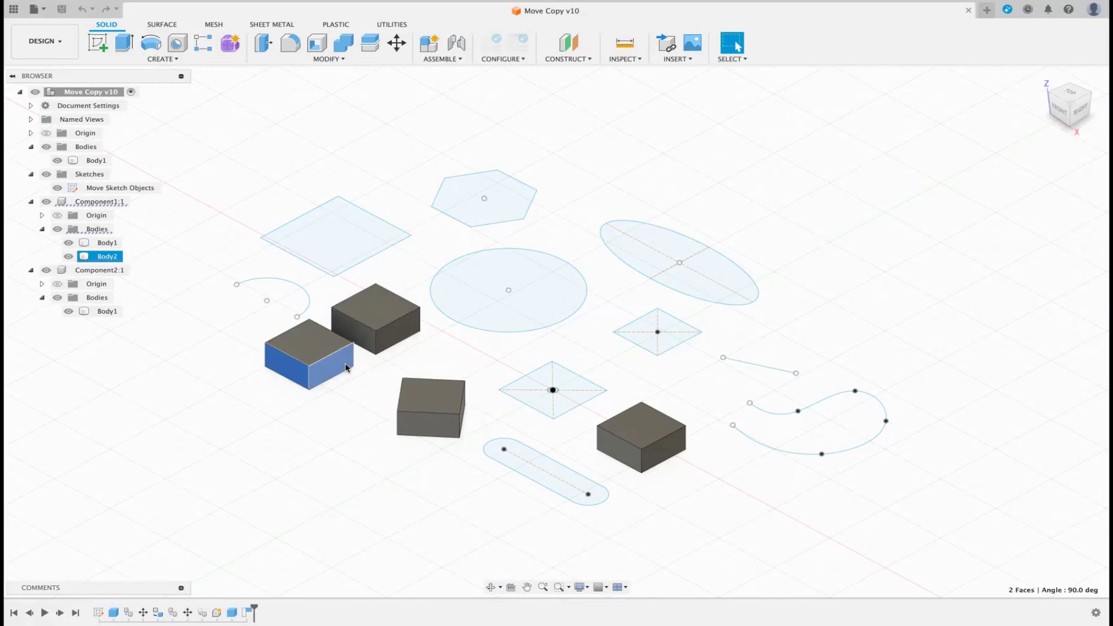
{"action": "left_click", "coordinate": [825, 305]}
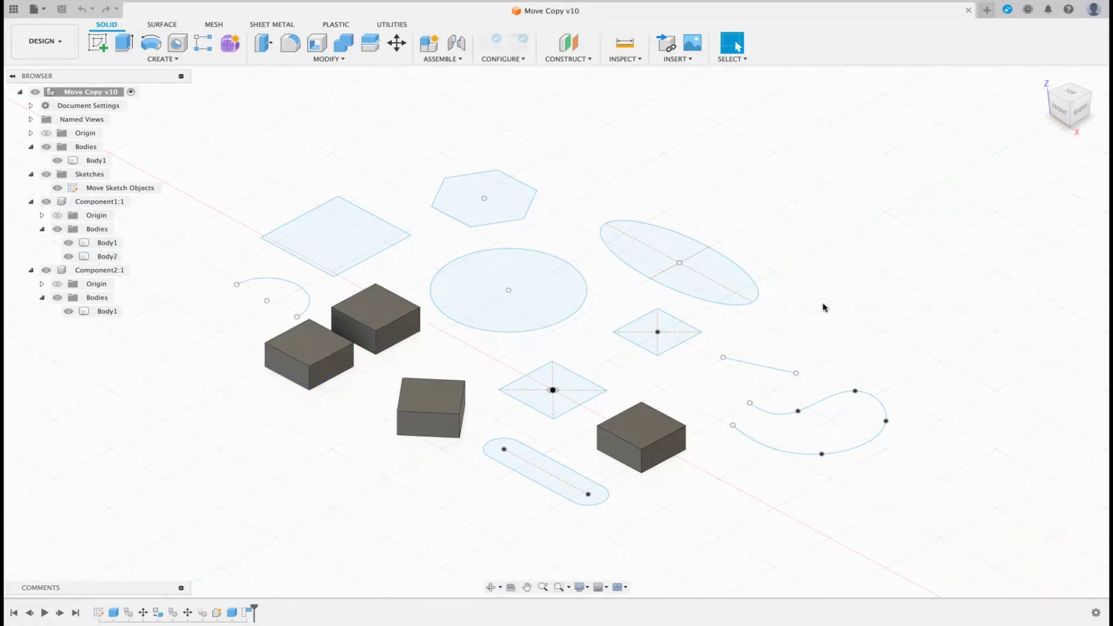
Step: Reposition the loose sketch line behind the square and the arc above the spline, and shrink and shift the large circle
{"action": "left_click", "coordinate": [755, 365]}
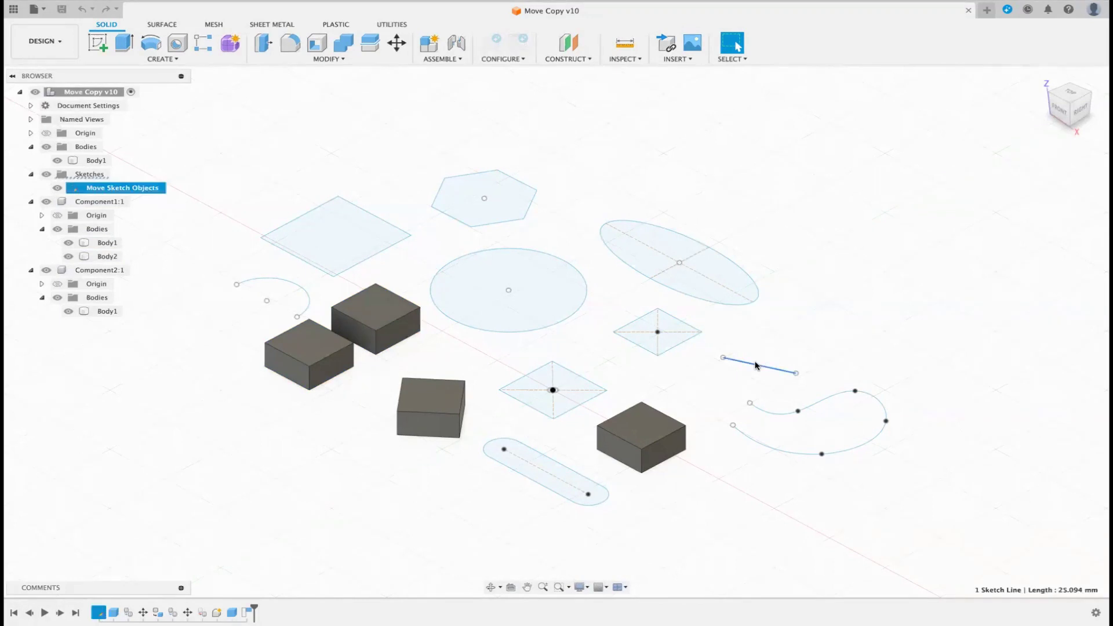
{"action": "left_click", "coordinate": [750, 404]}
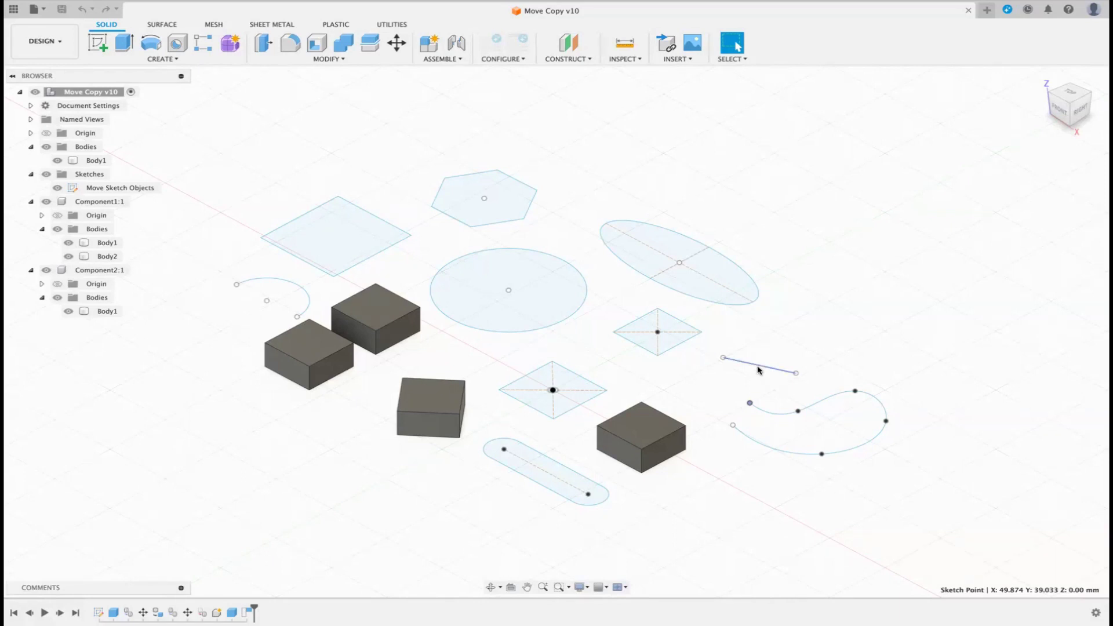
{"action": "mouse_move", "coordinate": [758, 370]}
{"action": "left_mouse_down"}
{"action": "mouse_move", "coordinate": [681, 179]}
{"action": "mouse_move", "coordinate": [325, 172]}
{"action": "mouse_move", "coordinate": [354, 173]}
{"action": "left_mouse_up"}
{"action": "mouse_move", "coordinate": [267, 303]}
{"action": "left_mouse_down"}
{"action": "mouse_move", "coordinate": [372, 268]}
{"action": "mouse_move", "coordinate": [693, 293]}
{"action": "mouse_move", "coordinate": [785, 350]}
{"action": "left_mouse_up"}
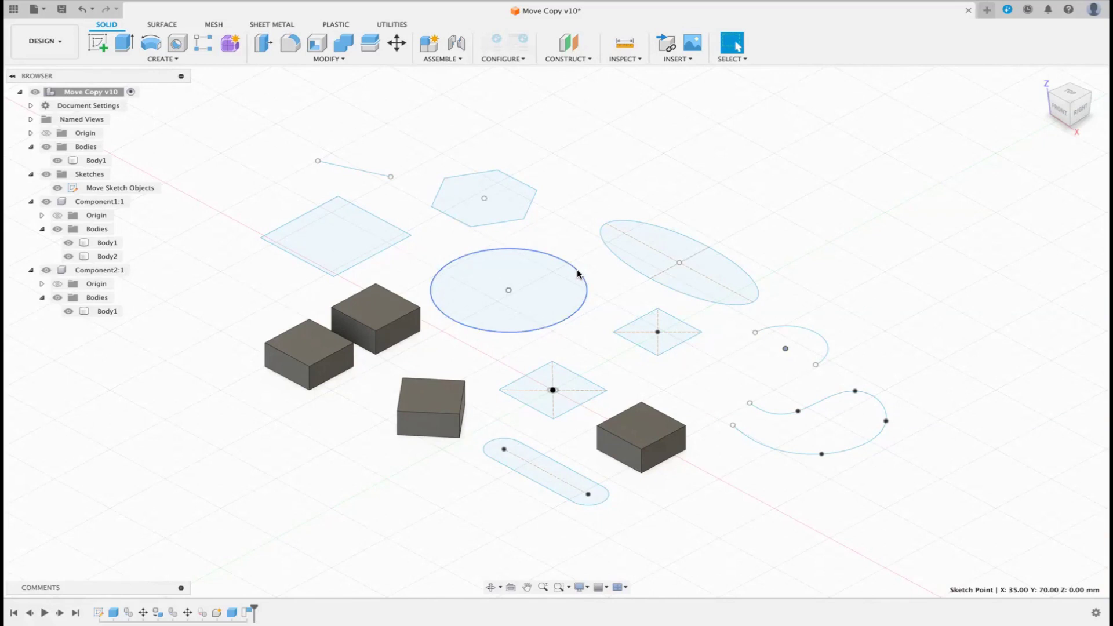
{"action": "mouse_move", "coordinate": [578, 272]}
{"action": "left_mouse_down"}
{"action": "mouse_move", "coordinate": [540, 296]}
{"action": "mouse_move", "coordinate": [573, 210]}
{"action": "mouse_move", "coordinate": [516, 285]}
{"action": "left_mouse_up"}
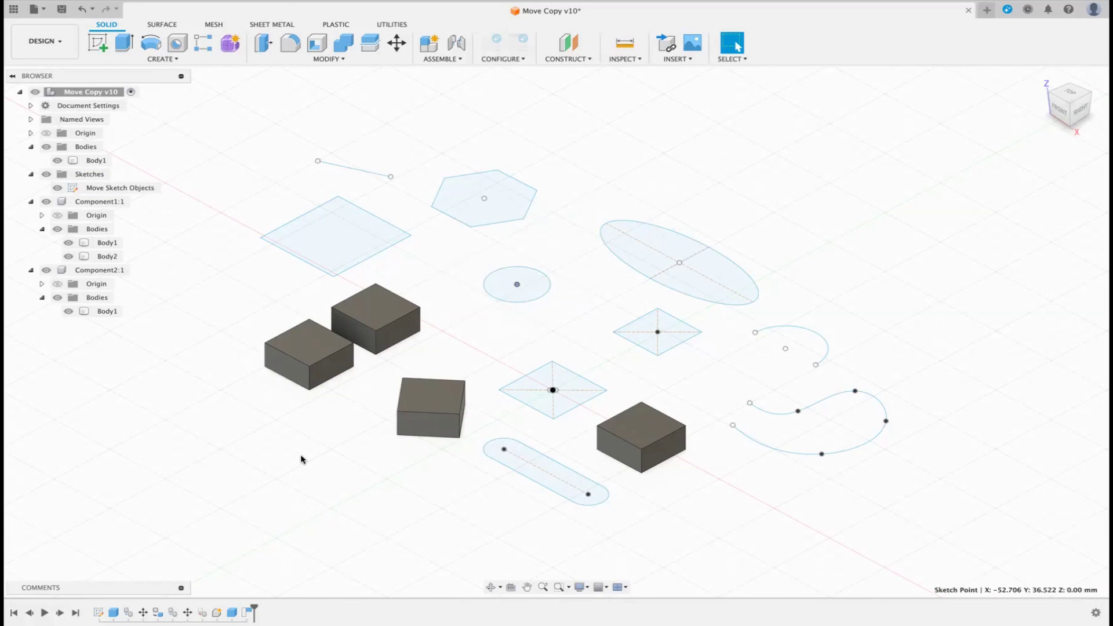
Step: Freely move Component2:1's block around the canvas, leaving it closer to Component1:1's blocks, and clear the selection
{"action": "left_click", "coordinate": [107, 311]}
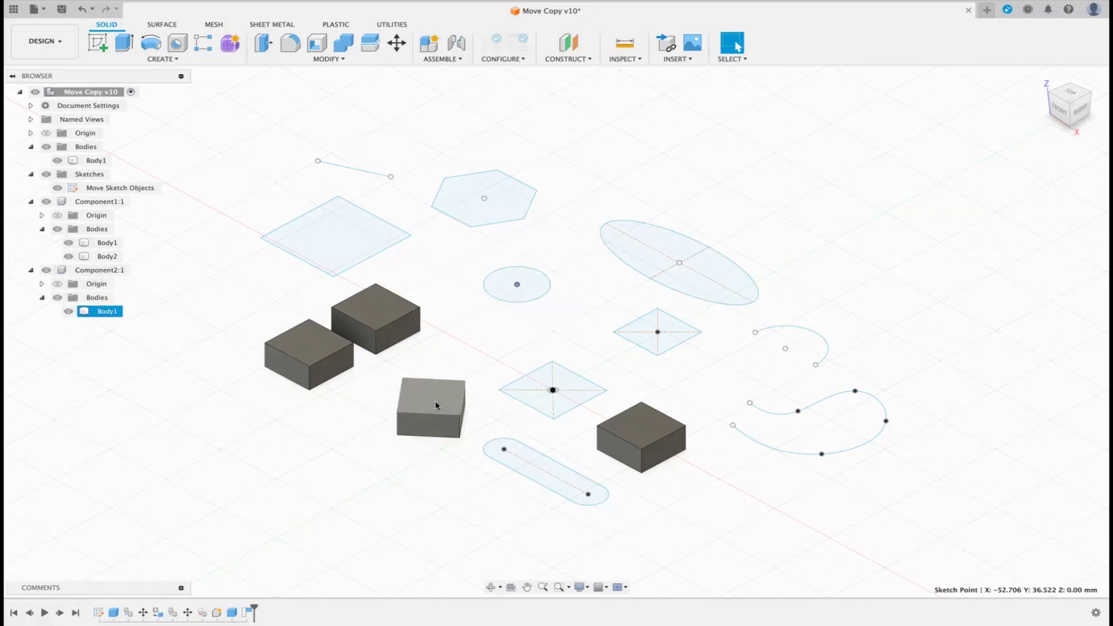
{"action": "mouse_move", "coordinate": [436, 405]}
{"action": "left_mouse_down"}
{"action": "mouse_move", "coordinate": [665, 223]}
{"action": "mouse_move", "coordinate": [649, 189]}
{"action": "mouse_move", "coordinate": [169, 154]}
{"action": "mouse_move", "coordinate": [302, 439]}
{"action": "mouse_move", "coordinate": [709, 203]}
{"action": "mouse_move", "coordinate": [660, 360]}
{"action": "mouse_move", "coordinate": [342, 157]}
{"action": "left_mouse_up"}
{"action": "left_click_drag", "start_coordinate": [403, 136], "coordinate": [453, 349]}
{"action": "left_click", "coordinate": [454, 350]}
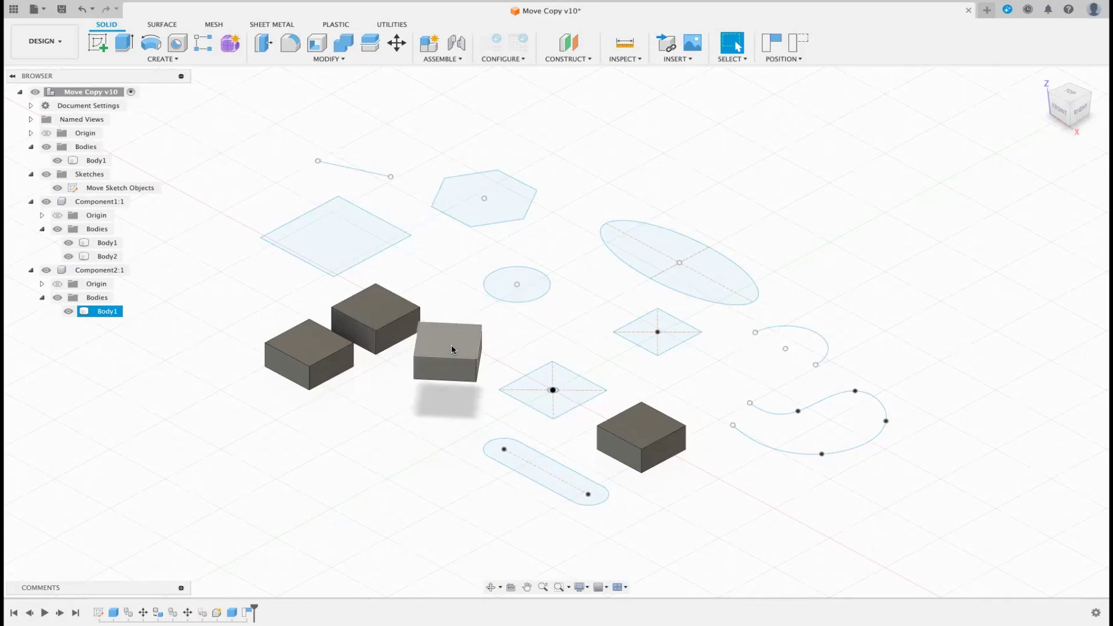
{"action": "key", "text": "Escape"}
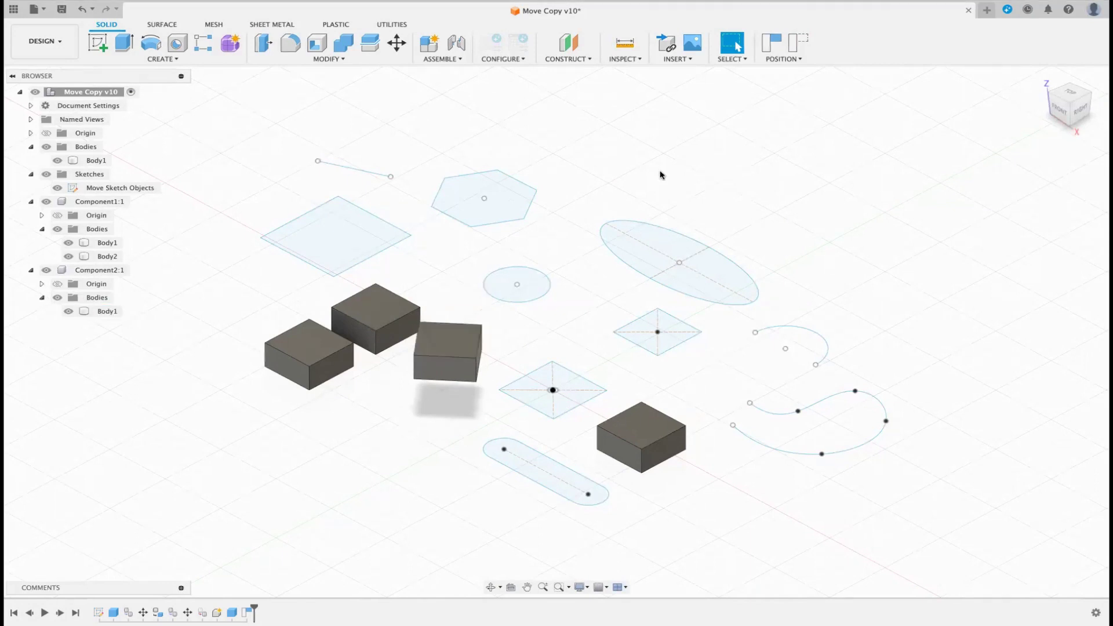
Step: Check the Component Drag setting and the available modify commands, and start Move/Copy without any object selected
{"action": "left_click", "coordinate": [742, 65]}
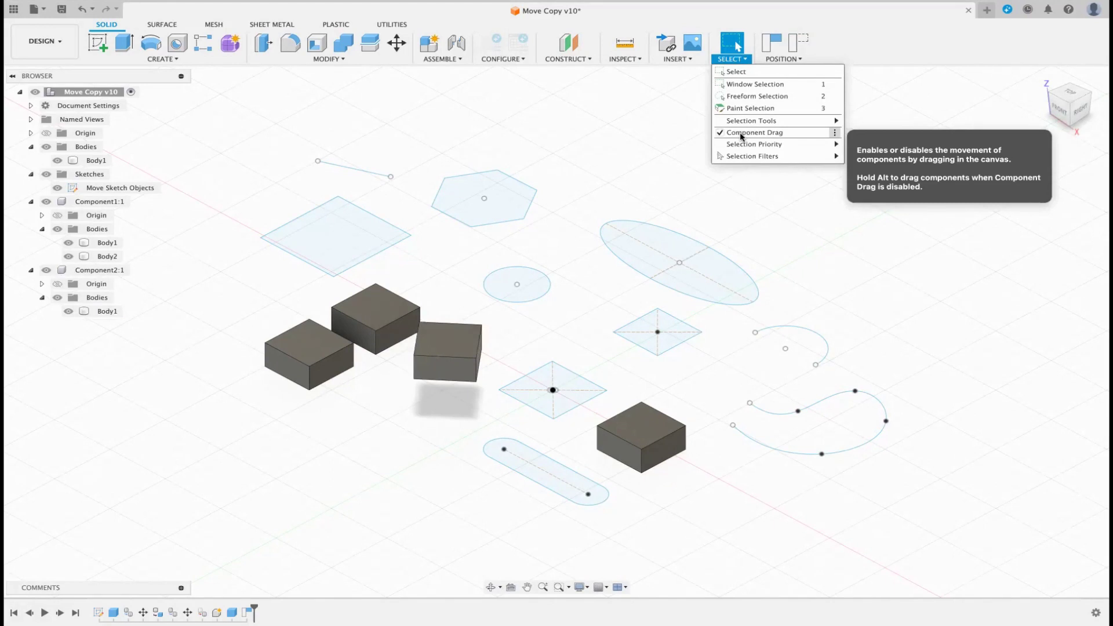
{"action": "left_click", "coordinate": [223, 270]}
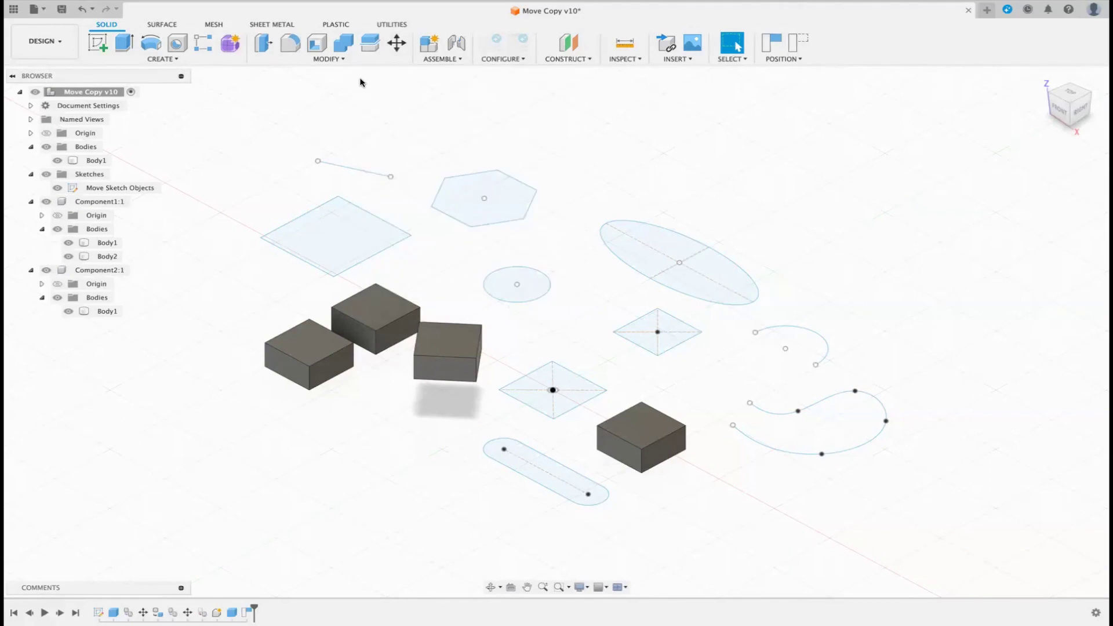
{"action": "left_click", "coordinate": [345, 61]}
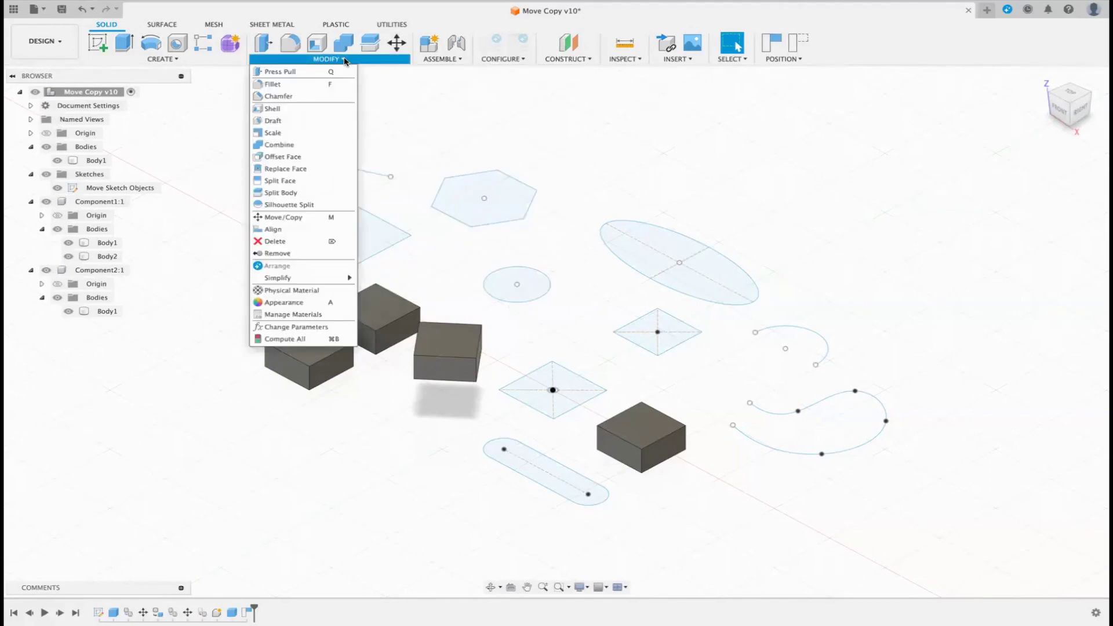
{"action": "left_click", "coordinate": [739, 157]}
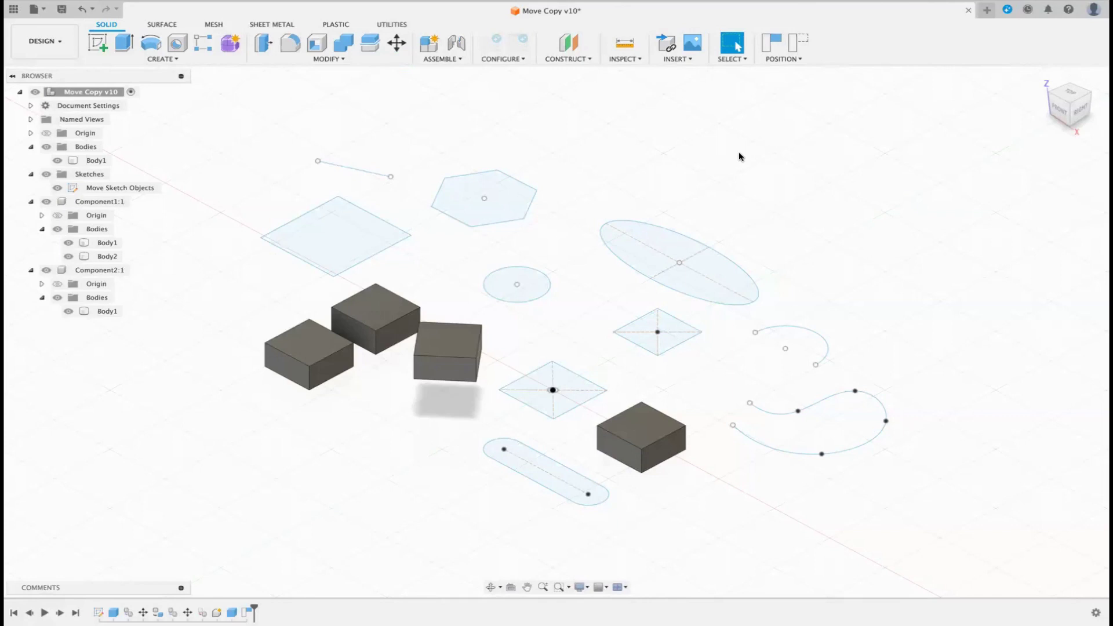
{"action": "right_click", "coordinate": [739, 157]}
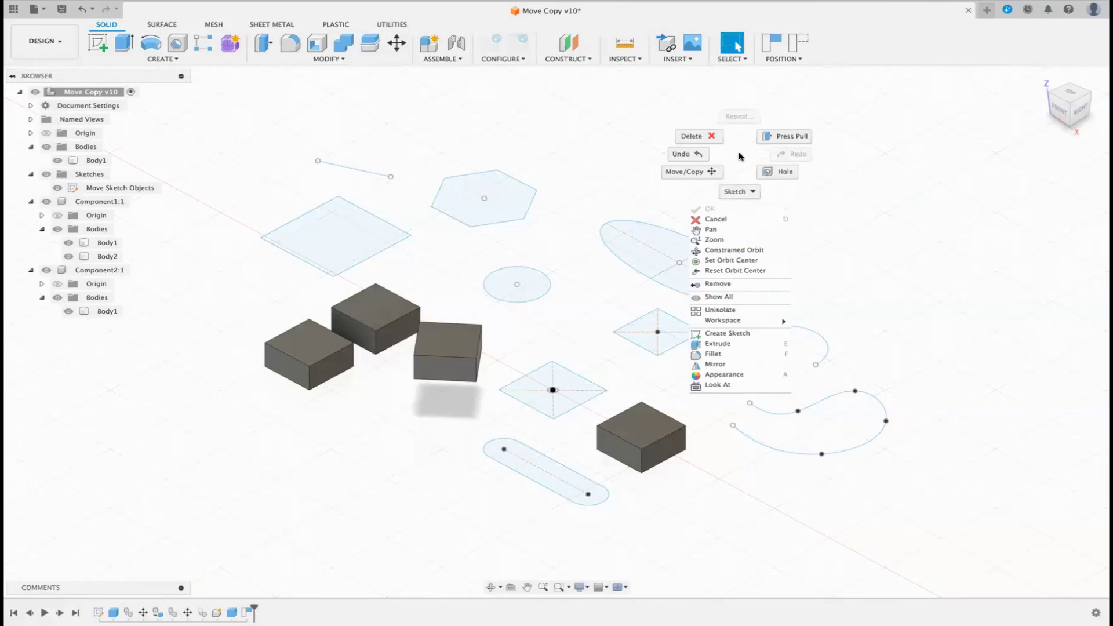
{"action": "left_click", "coordinate": [704, 173]}
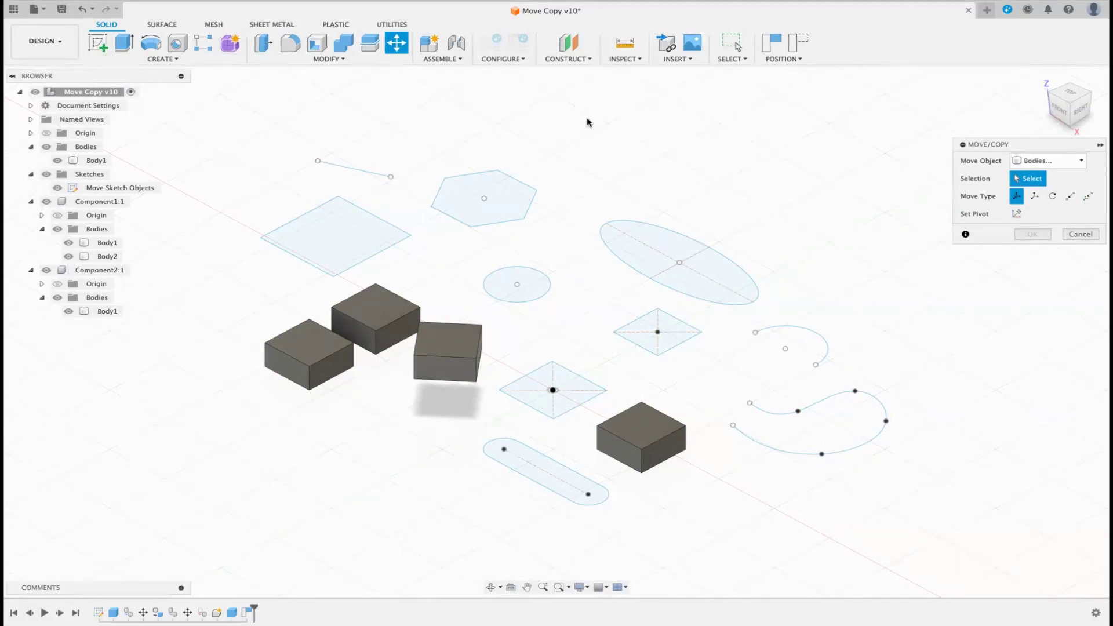
Step: Undo the component move and the freehand changes to the sketch line, arc and circle
{"action": "key", "text": "super+z"}
{"action": "key", "text": "super+z"}
{"action": "key", "text": "super+z"}
{"action": "key", "text": "super+z"}
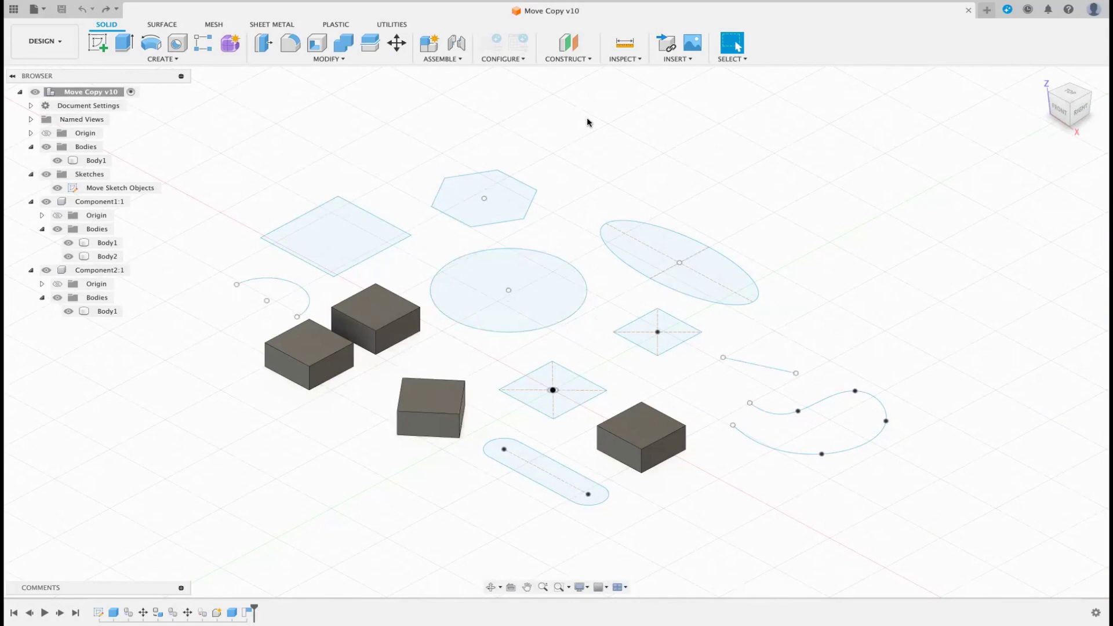
Step: Examine the object types that Move/Copy can move, and close the command without moving anything
{"action": "key", "text": "m"}
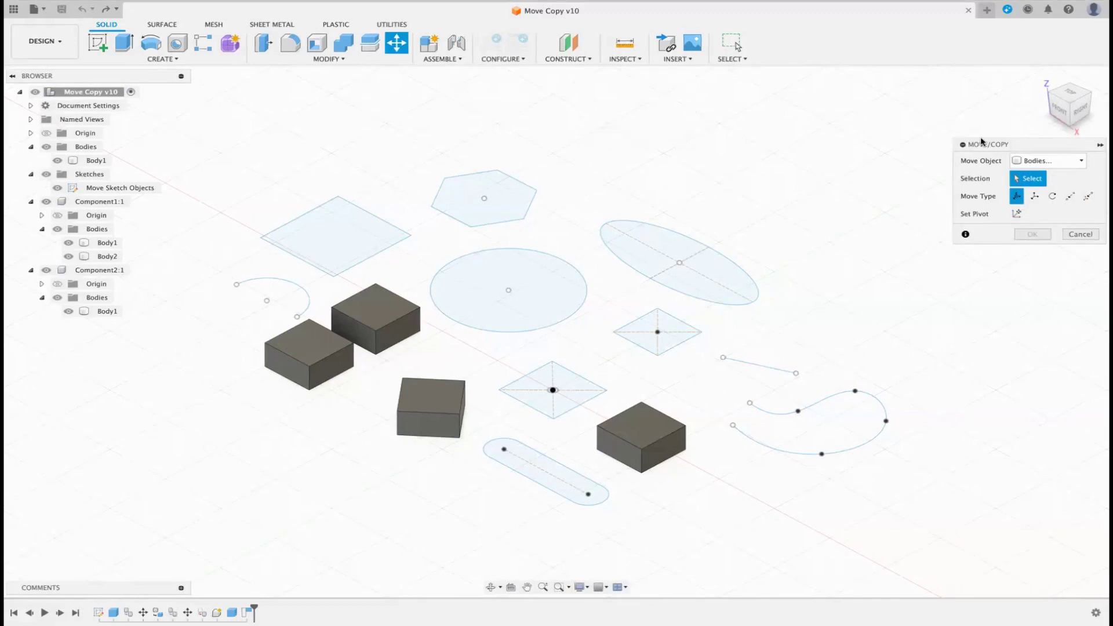
{"action": "left_click_drag", "start_coordinate": [973, 145], "coordinate": [894, 124]}
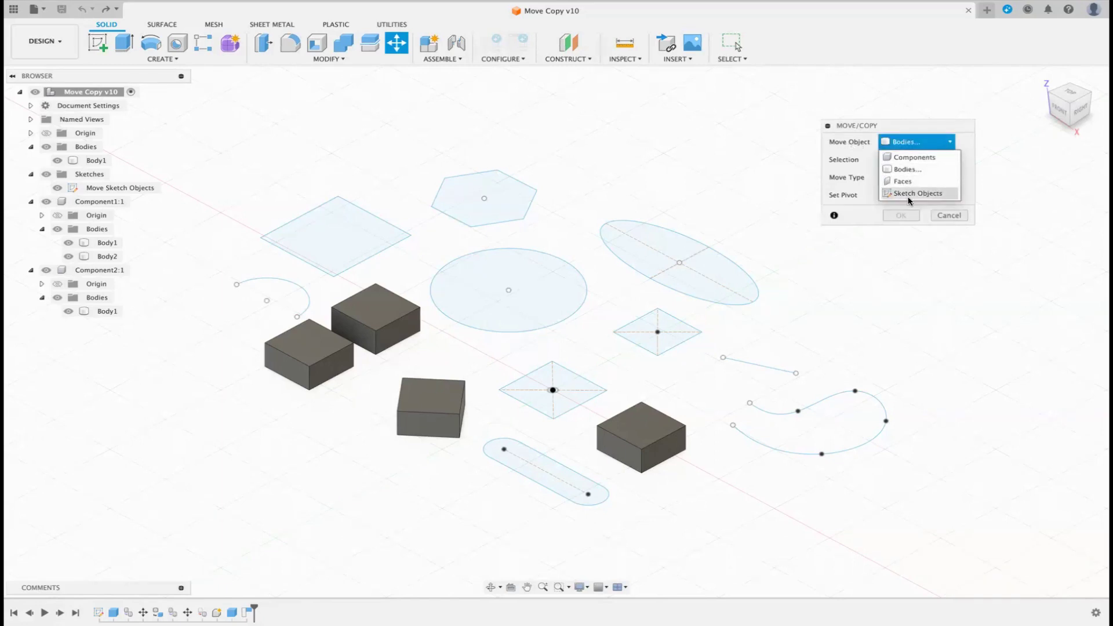
{"action": "left_click", "coordinate": [746, 155]}
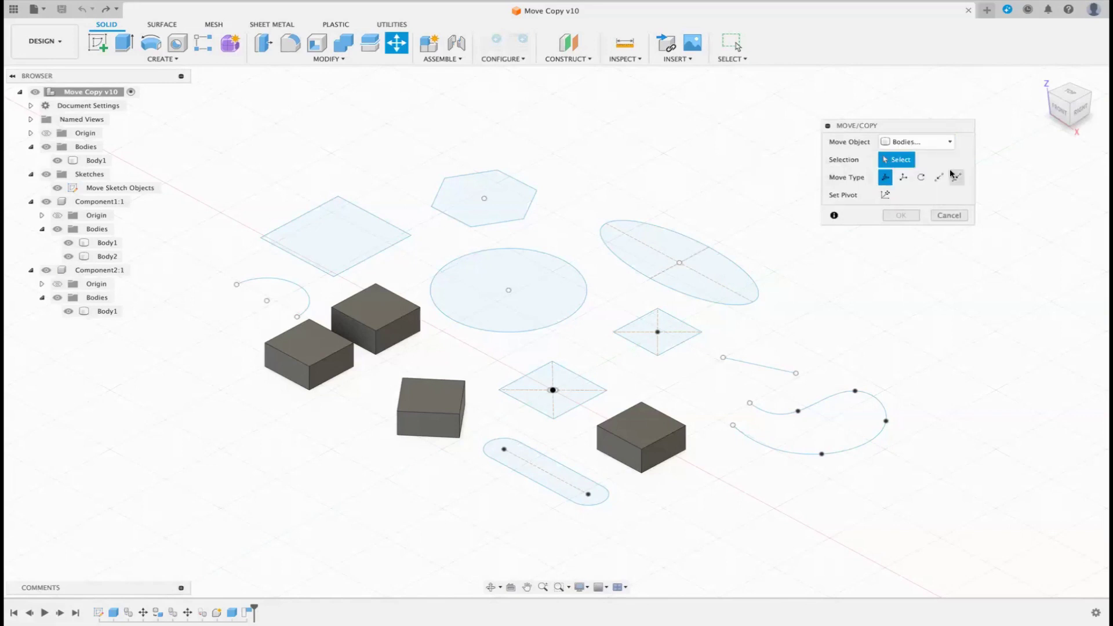
{"action": "left_click", "coordinate": [955, 215]}
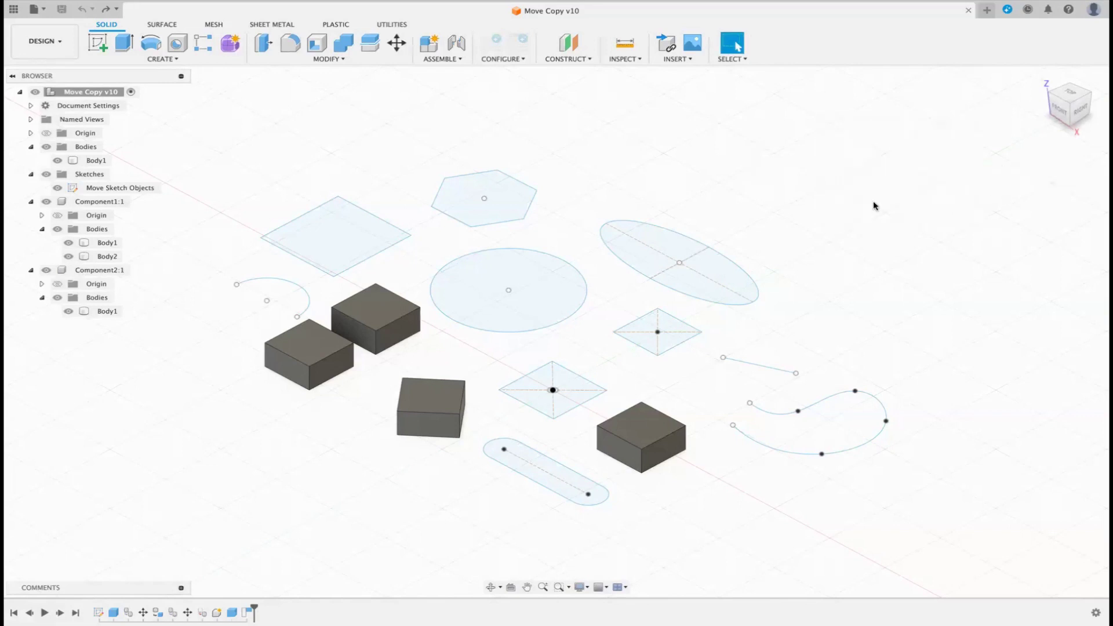
Step: Start Move/Copy with Component2:1 preselected, and cancel the command
{"action": "left_click", "coordinate": [107, 271]}
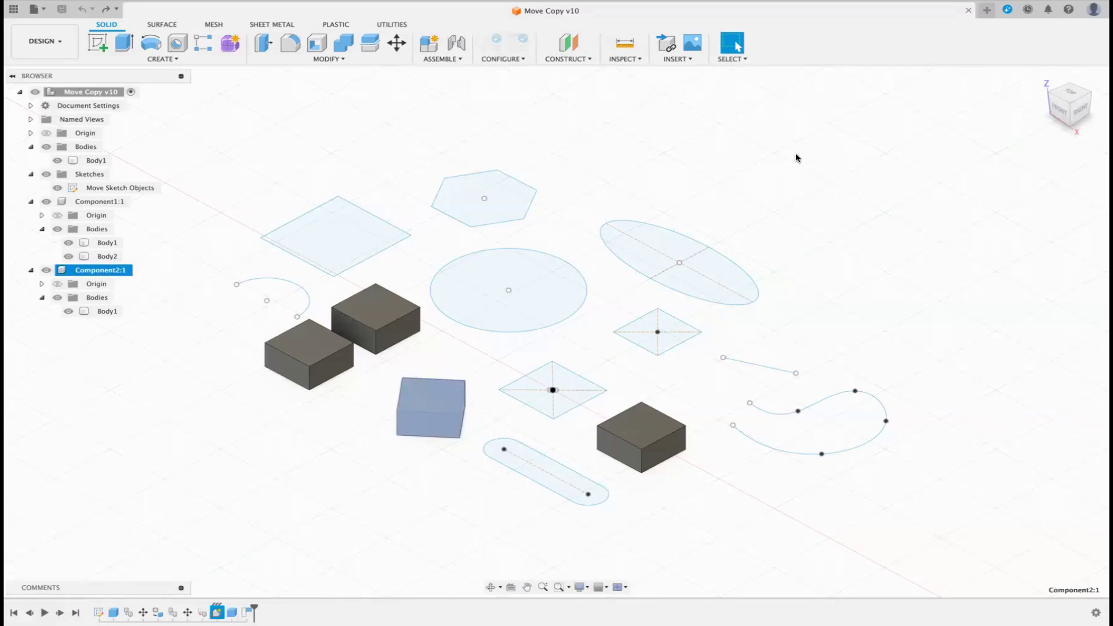
{"action": "key", "text": "m"}
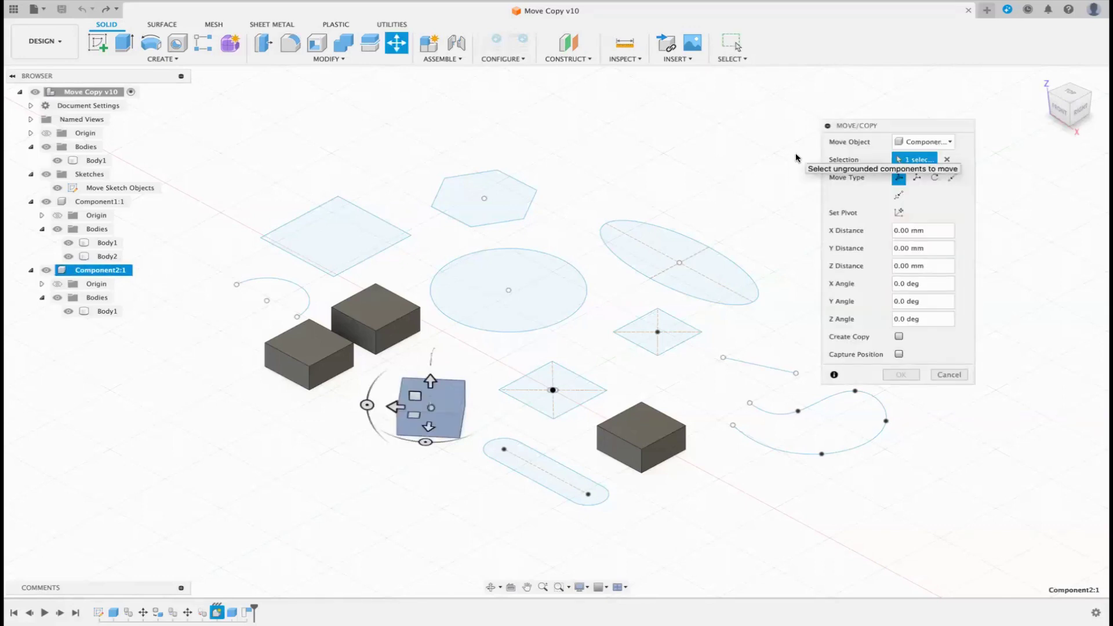
{"action": "left_click", "coordinate": [950, 375]}
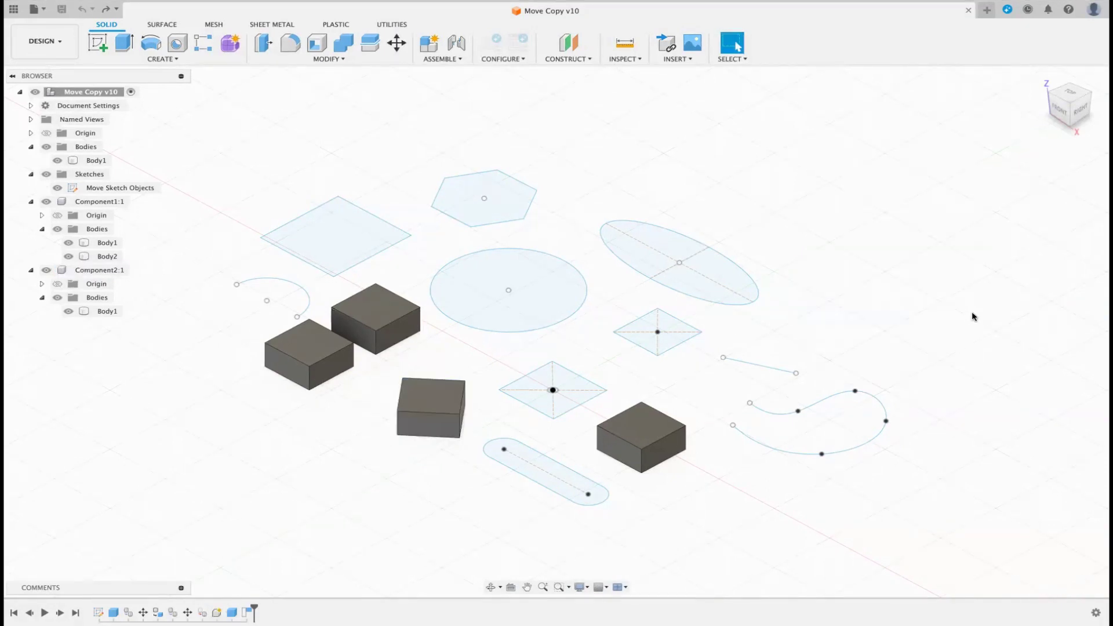
Step: Try moving the root Body1 freely by about -35.9 mm in X, 38.7 mm in Y and 74.6 mm in Z, and clear the selection
{"action": "key", "text": "m"}
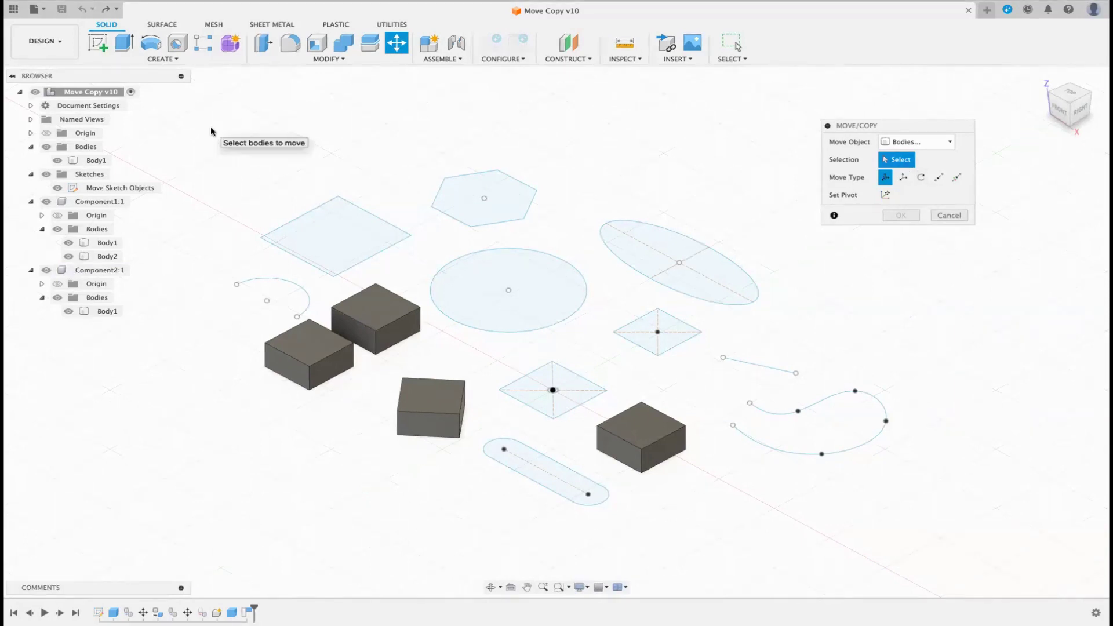
{"action": "left_click", "coordinate": [97, 161]}
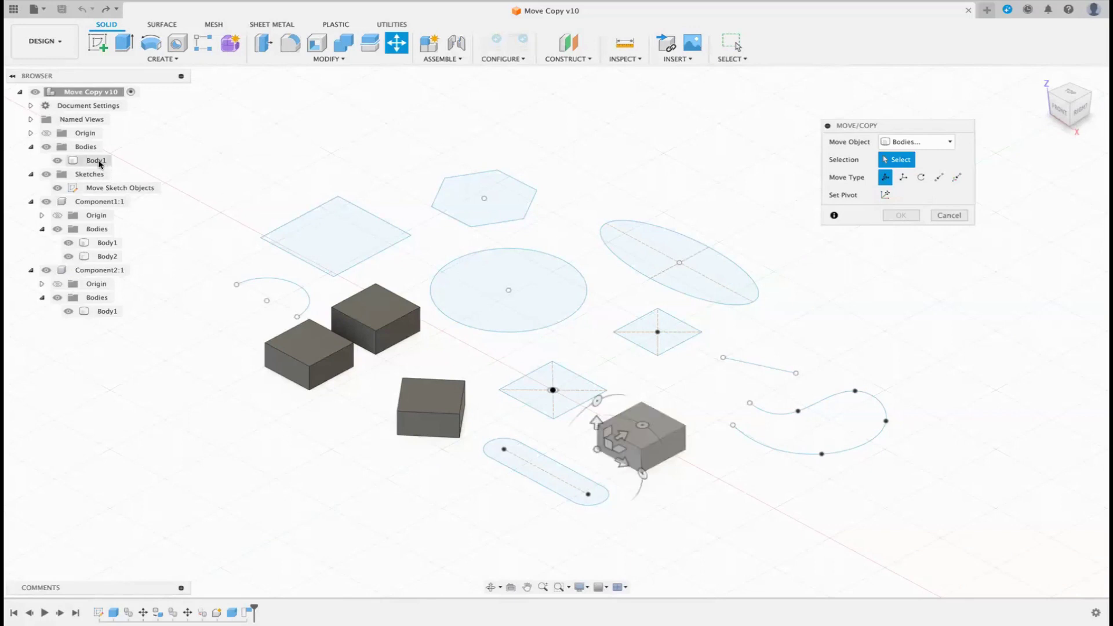
{"action": "left_click", "coordinate": [97, 161]}
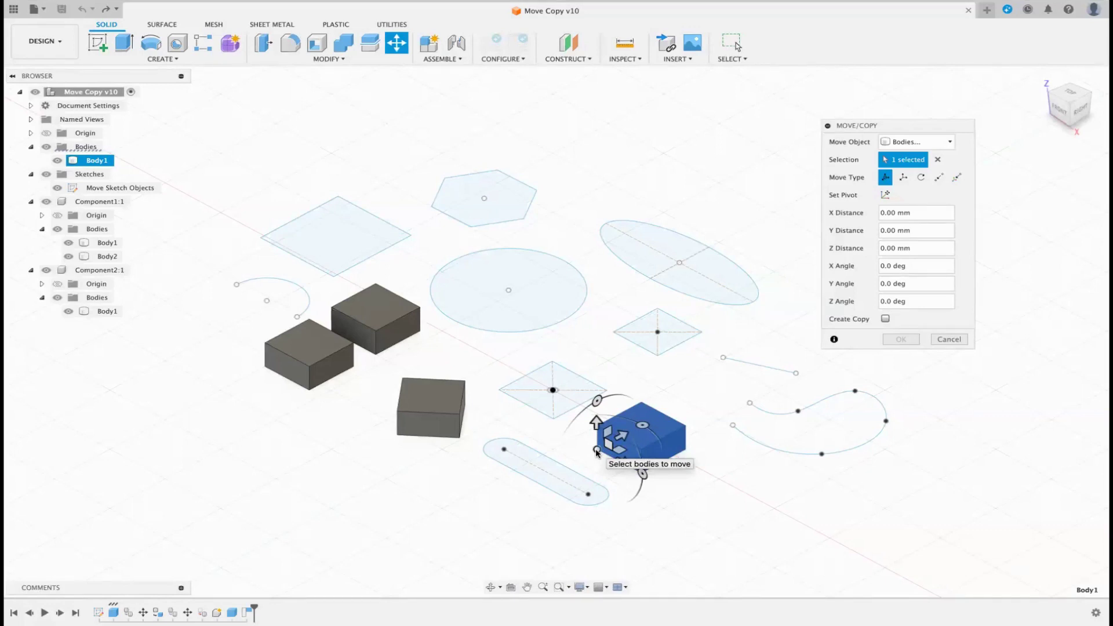
{"action": "left_click_drag", "start_coordinate": [597, 451], "coordinate": [614, 310]}
{"action": "left_click_drag", "start_coordinate": [653, 254], "coordinate": [604, 187]}
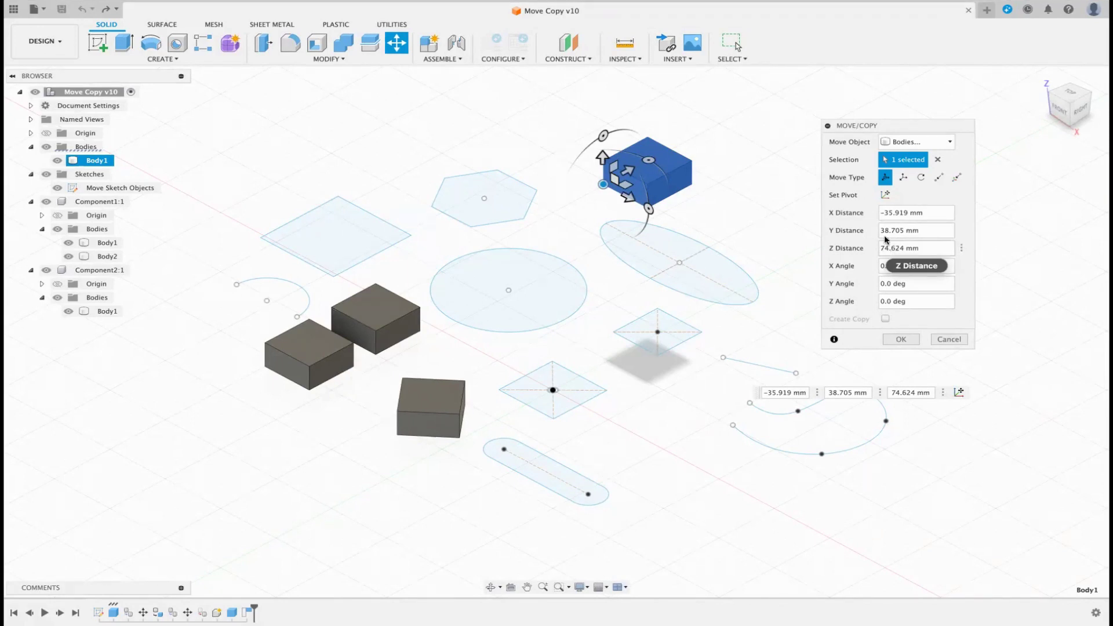
{"action": "left_click", "coordinate": [936, 160]}
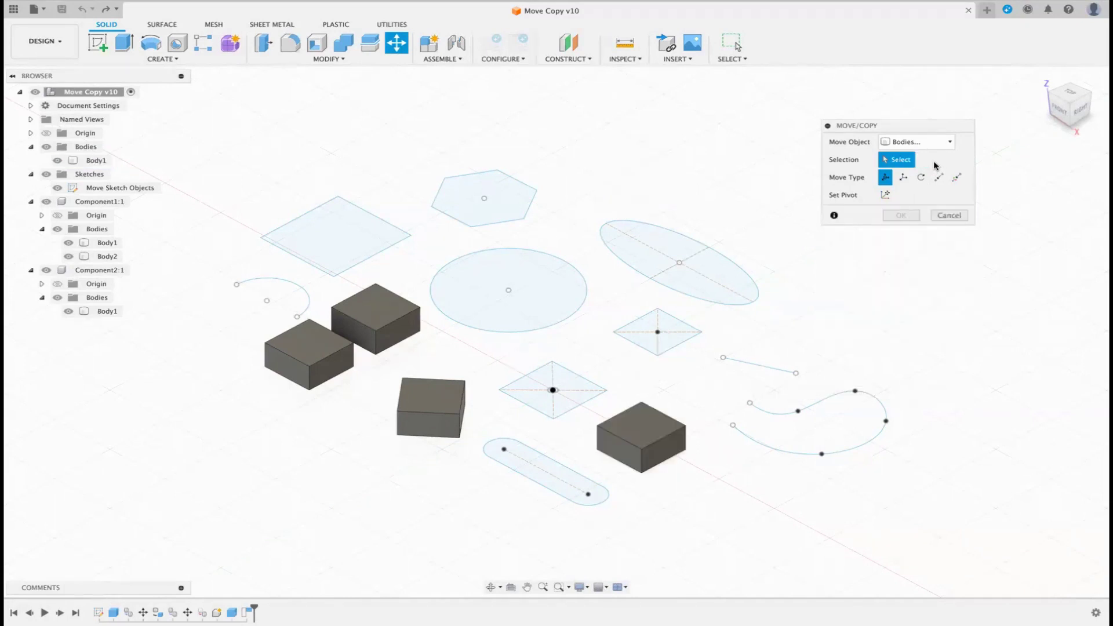
Step: Try moving the root Body1 within the XY plane by about 7.4 mm in X and -8 mm in Y, and clear the selection
{"action": "left_click", "coordinate": [107, 311]}
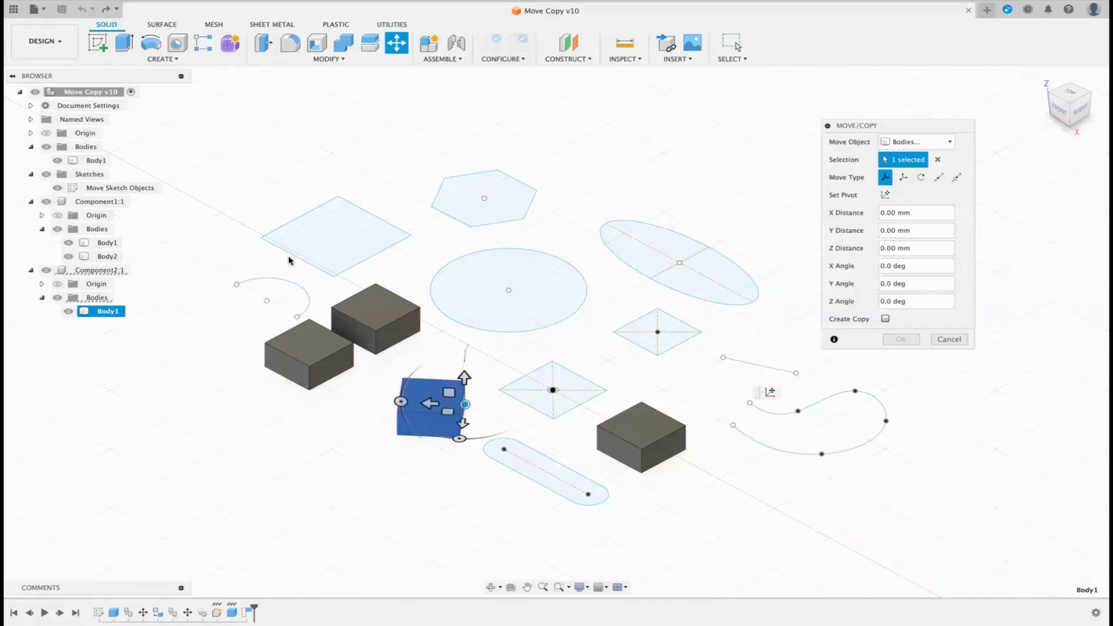
{"action": "left_click", "coordinate": [937, 159]}
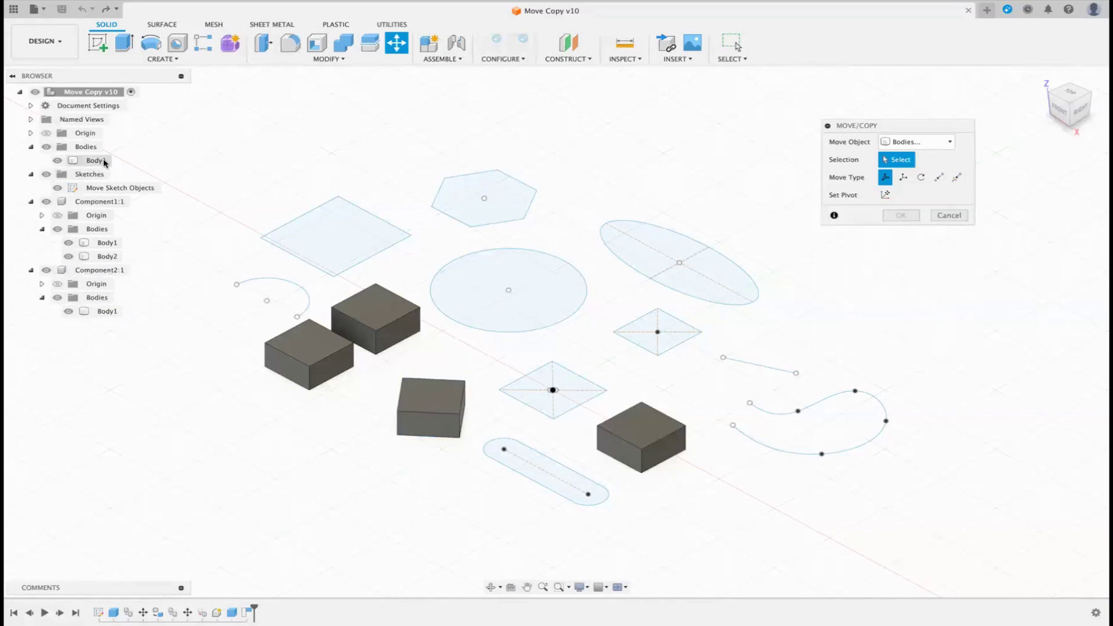
{"action": "left_click", "coordinate": [96, 160]}
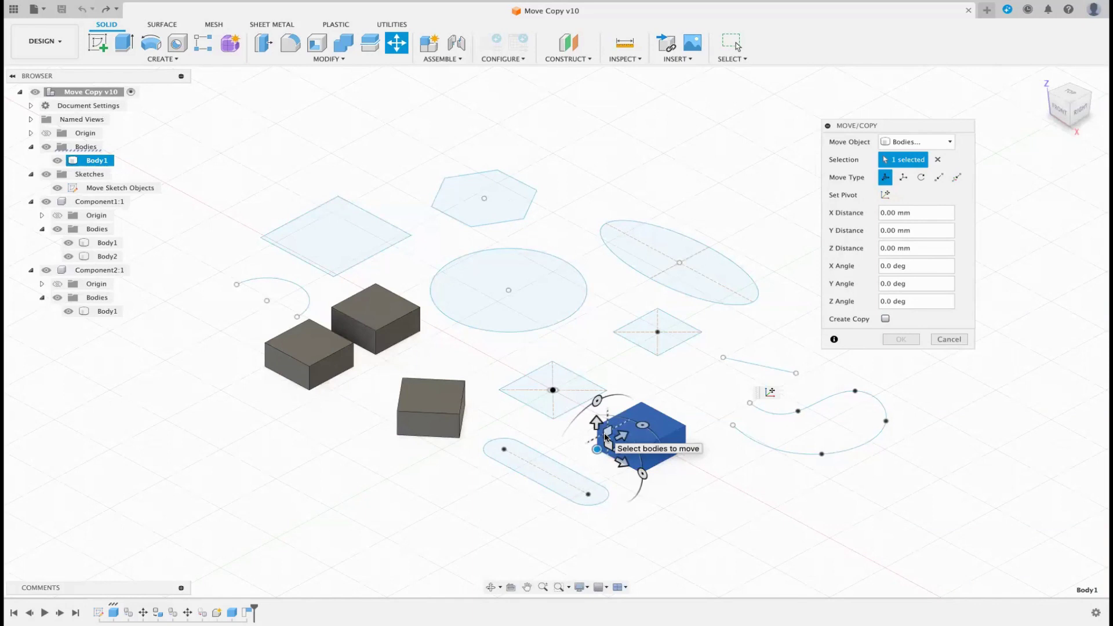
{"action": "mouse_move", "coordinate": [605, 436]}
{"action": "left_mouse_down"}
{"action": "mouse_move", "coordinate": [584, 400]}
{"action": "mouse_move", "coordinate": [545, 191]}
{"action": "mouse_move", "coordinate": [394, 365]}
{"action": "mouse_move", "coordinate": [531, 226]}
{"action": "mouse_move", "coordinate": [568, 284]}
{"action": "mouse_move", "coordinate": [523, 278]}
{"action": "mouse_move", "coordinate": [531, 270]}
{"action": "mouse_move", "coordinate": [737, 329]}
{"action": "mouse_move", "coordinate": [745, 291]}
{"action": "mouse_move", "coordinate": [848, 272]}
{"action": "mouse_move", "coordinate": [514, 278]}
{"action": "mouse_move", "coordinate": [602, 400]}
{"action": "mouse_move", "coordinate": [587, 303]}
{"action": "mouse_move", "coordinate": [595, 275]}
{"action": "mouse_move", "coordinate": [463, 282]}
{"action": "mouse_move", "coordinate": [548, 235]}
{"action": "mouse_move", "coordinate": [576, 355]}
{"action": "mouse_move", "coordinate": [569, 317]}
{"action": "mouse_move", "coordinate": [571, 387]}
{"action": "mouse_move", "coordinate": [604, 426]}
{"action": "left_mouse_up"}
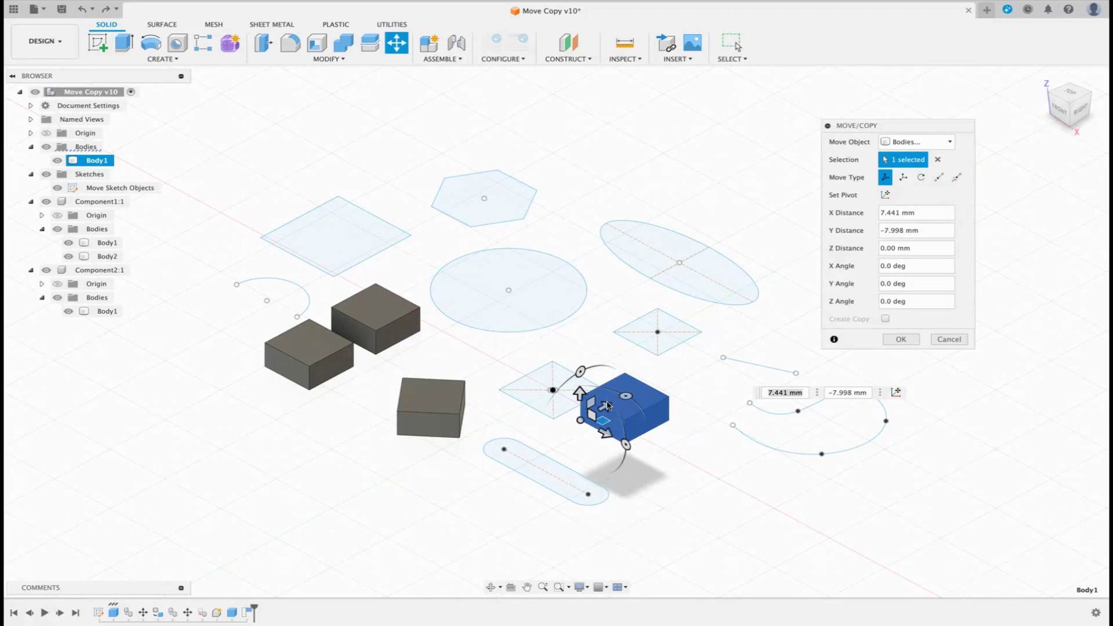
{"action": "left_click", "coordinate": [937, 160]}
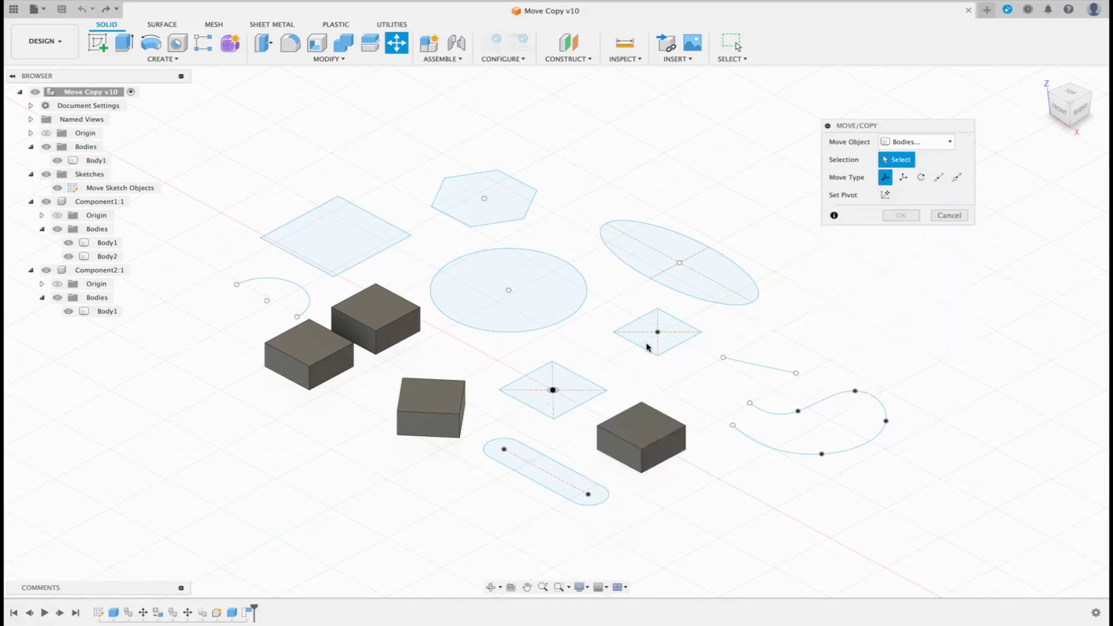
Step: Try moving the root Body1 along single axes by 80 mm in Y, -80 mm in X and 30 mm in Z, and clear the selection
{"action": "left_click", "coordinate": [91, 161]}
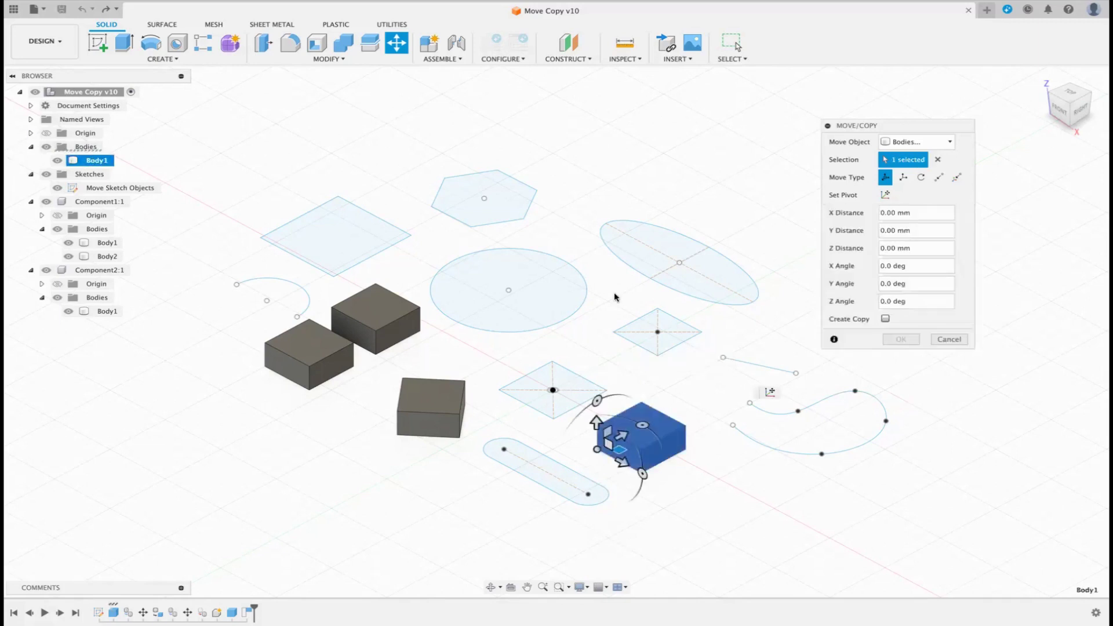
{"action": "left_click", "coordinate": [622, 438]}
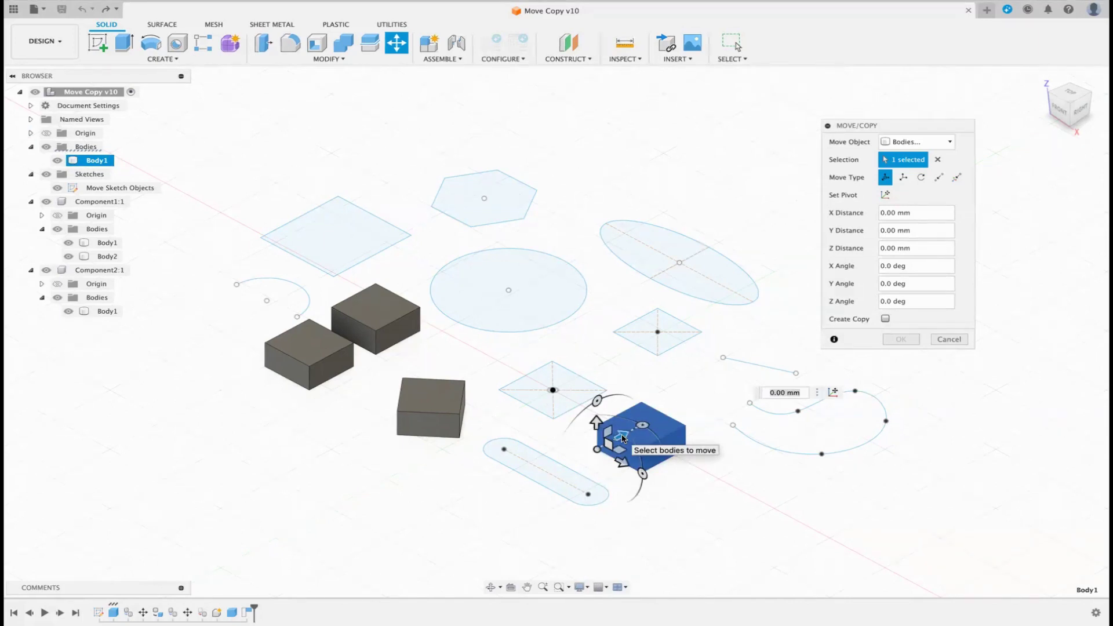
{"action": "left_click_drag", "start_coordinate": [622, 438], "coordinate": [784, 327]}
{"action": "left_click_drag", "start_coordinate": [632, 415], "coordinate": [632, 415]}
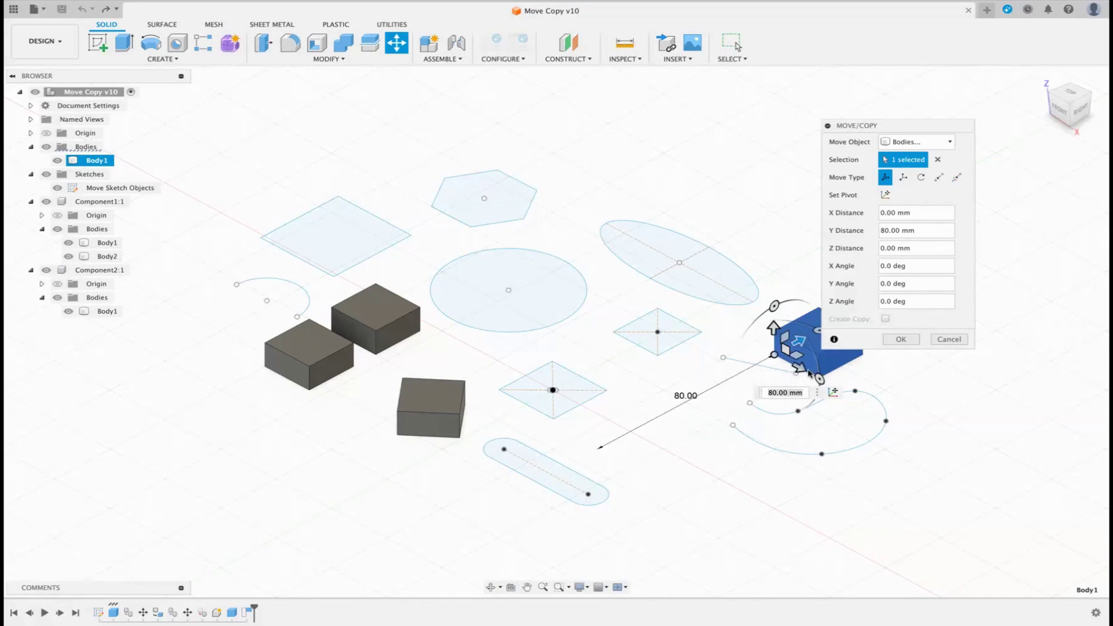
{"action": "left_click_drag", "start_coordinate": [801, 371], "coordinate": [614, 275]}
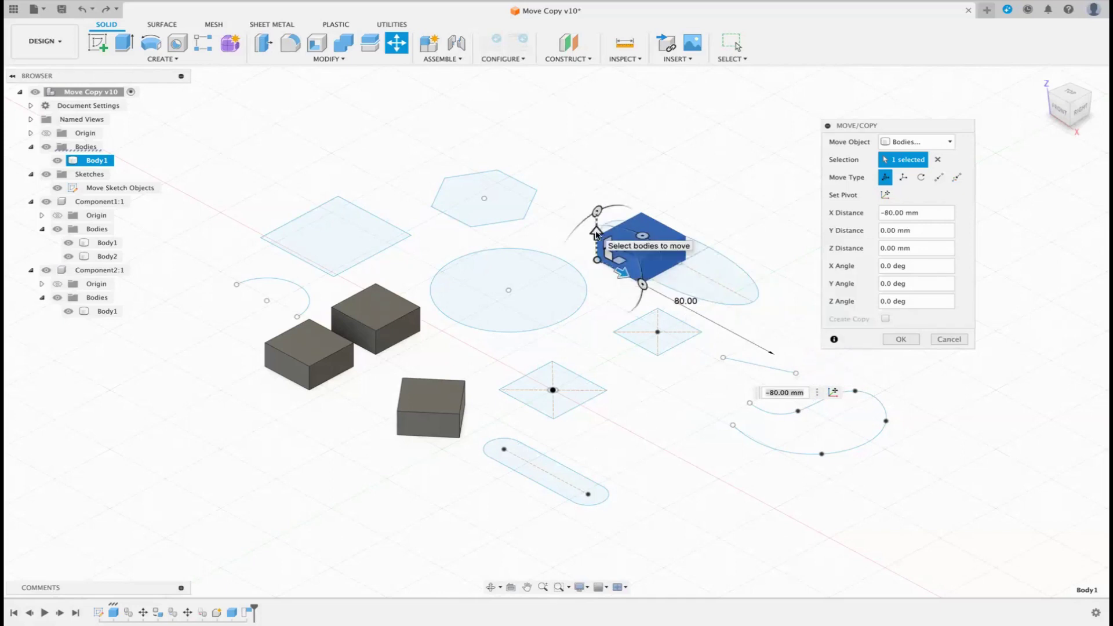
{"action": "left_click_drag", "start_coordinate": [596, 233], "coordinate": [600, 162]}
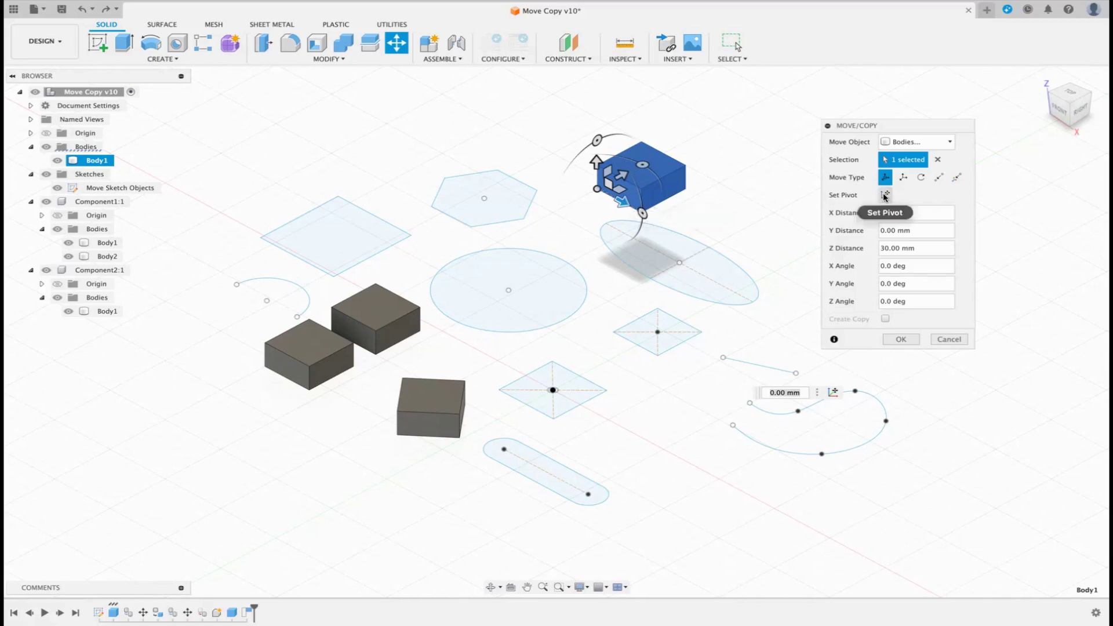
{"action": "left_click", "coordinate": [938, 160]}
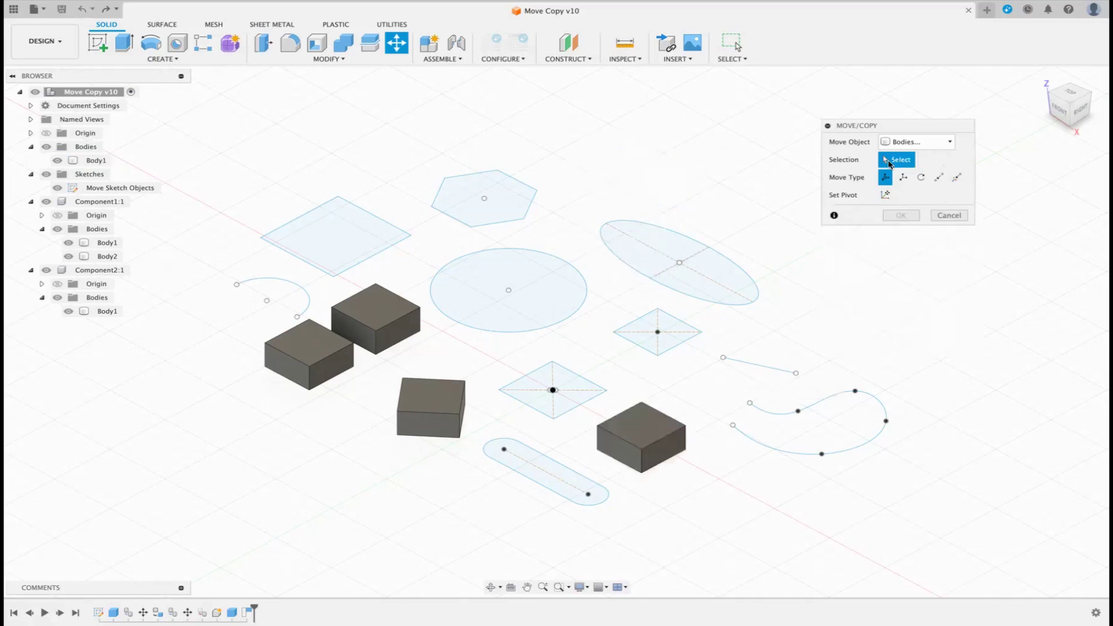
Step: Try rotating the root Body1 85 degrees about its Z axis, and clear the selection
{"action": "left_click", "coordinate": [85, 161]}
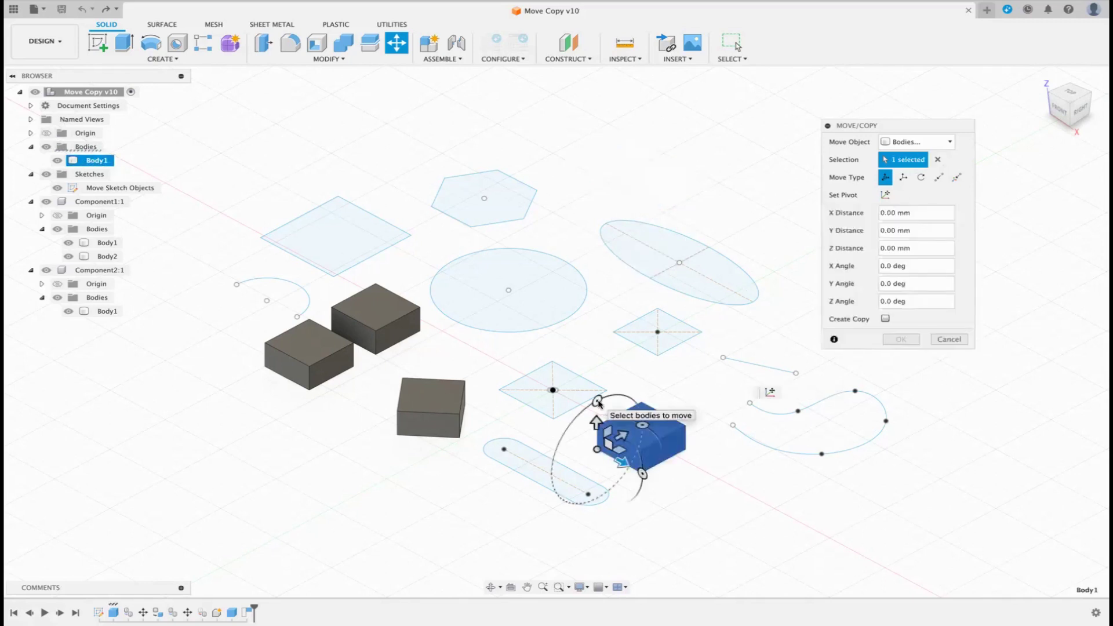
{"action": "left_click_drag", "start_coordinate": [597, 402], "coordinate": [548, 427]}
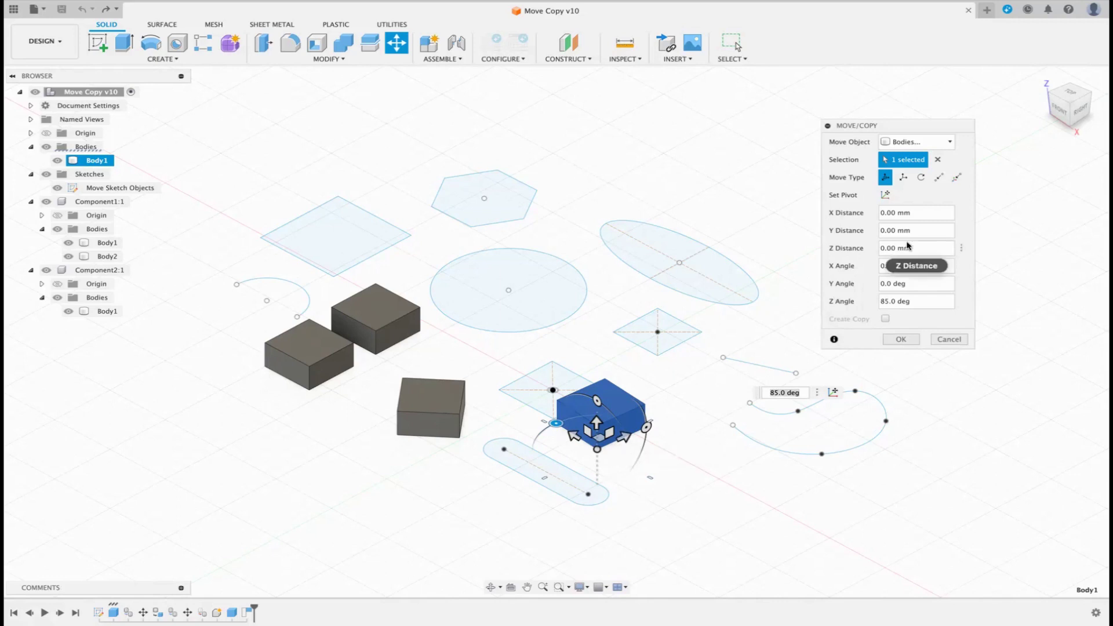
{"action": "left_click", "coordinate": [937, 161]}
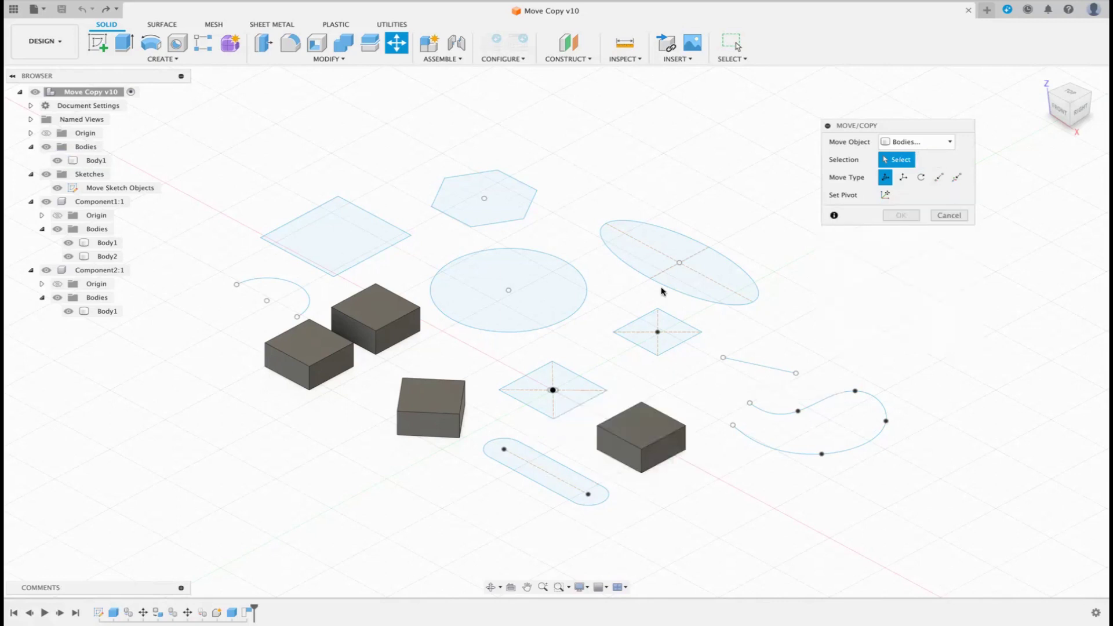
Step: Create a copy of the root Body1 moved 80 mm in the Y direction
{"action": "left_click", "coordinate": [85, 163]}
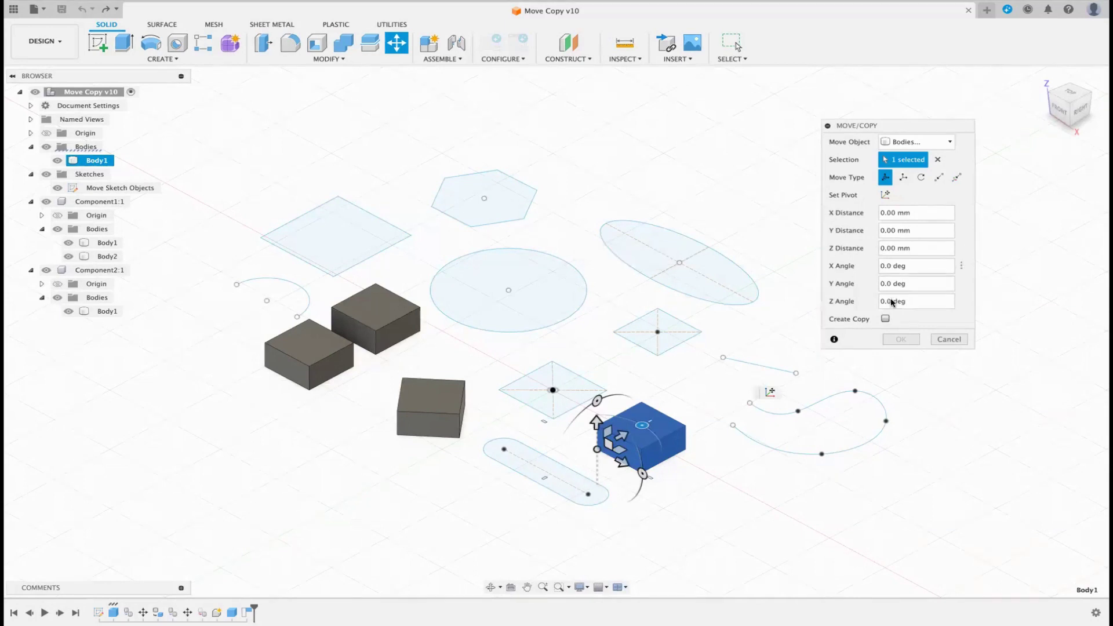
{"action": "left_click", "coordinate": [885, 318]}
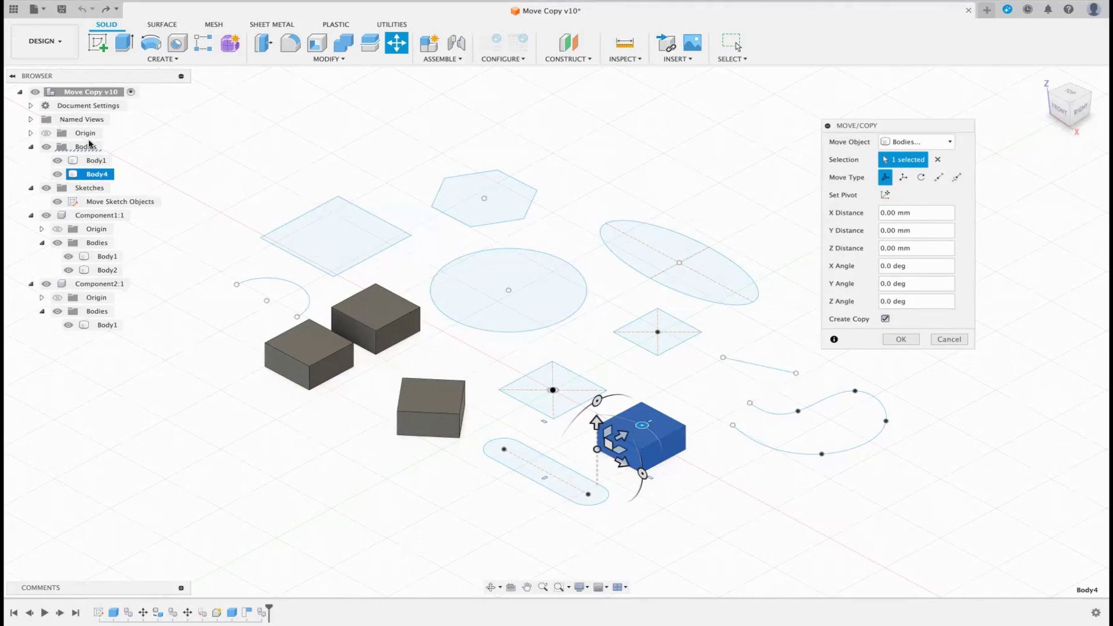
{"action": "left_click_drag", "start_coordinate": [629, 438], "coordinate": [790, 335]}
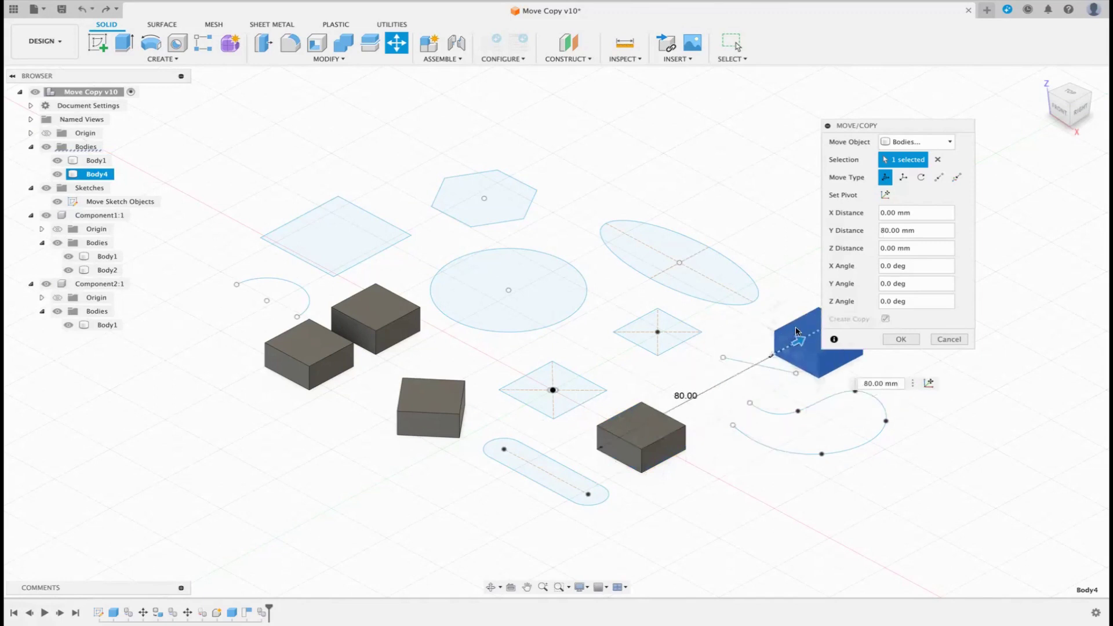
{"action": "left_click", "coordinate": [908, 339]}
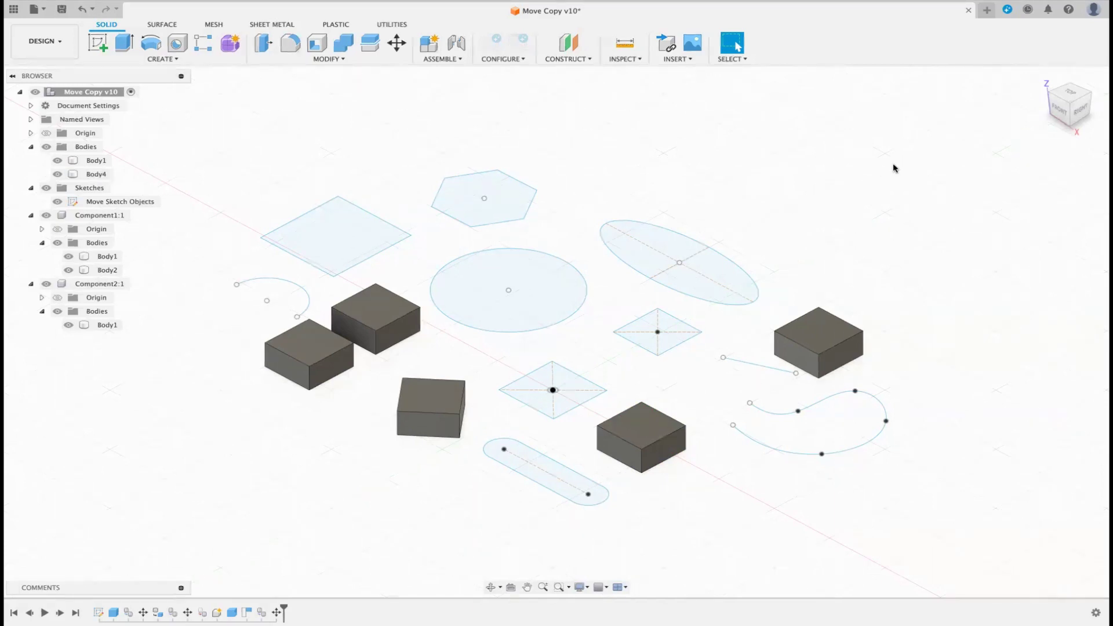
{"action": "key", "text": "m"}
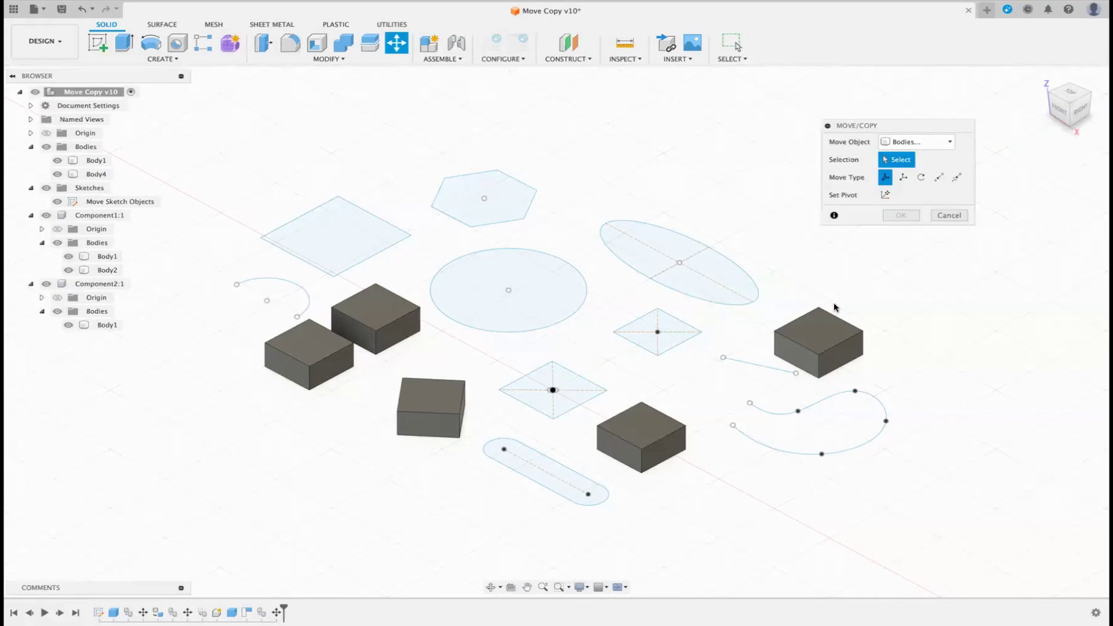
{"action": "left_click", "coordinate": [813, 331]}
{"action": "left_click", "coordinate": [814, 332]}
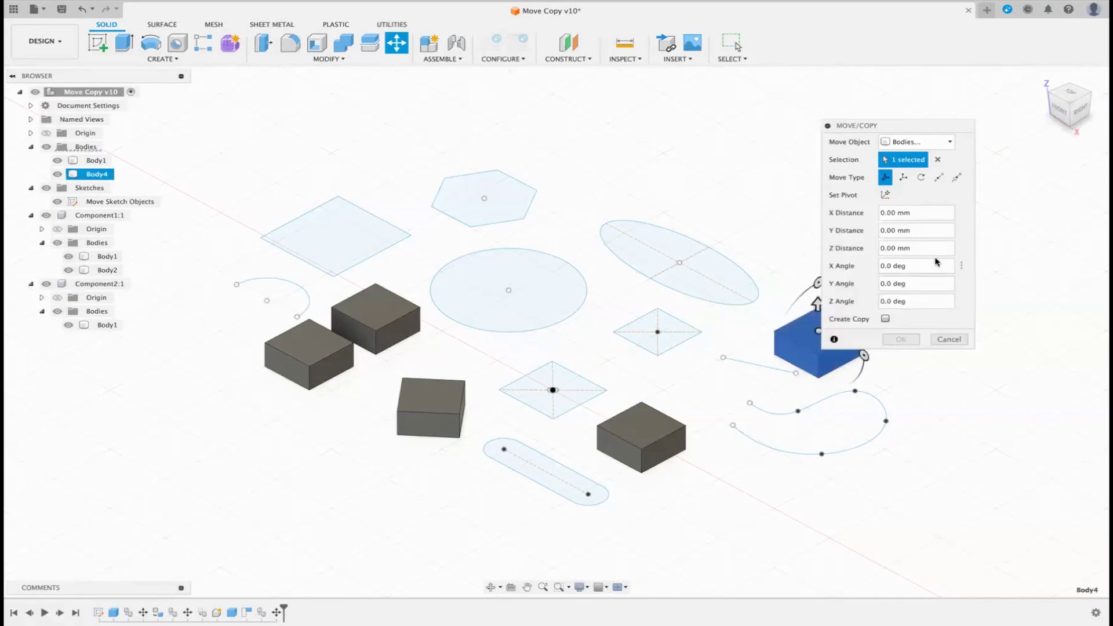
{"action": "left_click_drag", "start_coordinate": [911, 132], "coordinate": [1020, 127]}
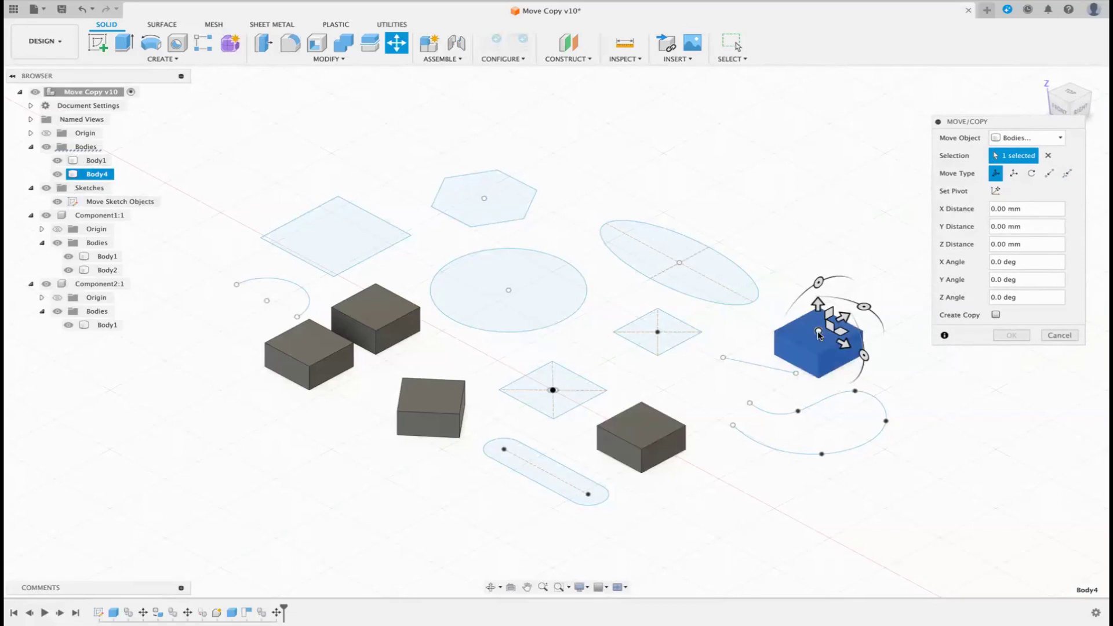
{"action": "left_click", "coordinate": [1063, 336]}
Step: Restart Move/Copy and select the copied body at the centre of its top face to place the manipulator there
{"action": "key", "text": "m"}
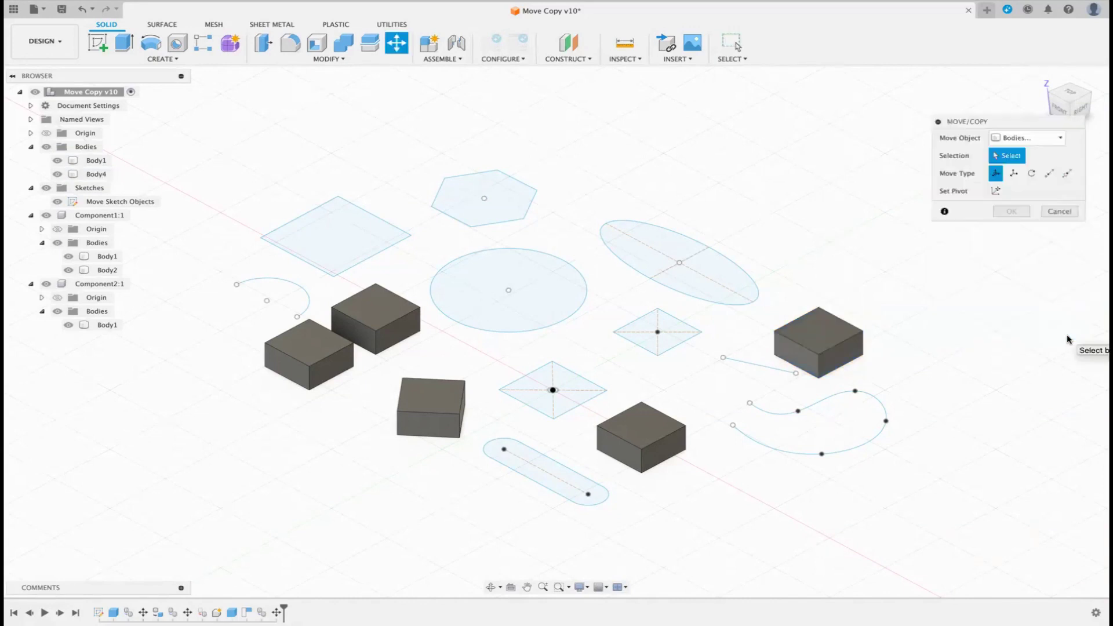
{"action": "left_click", "coordinate": [809, 339]}
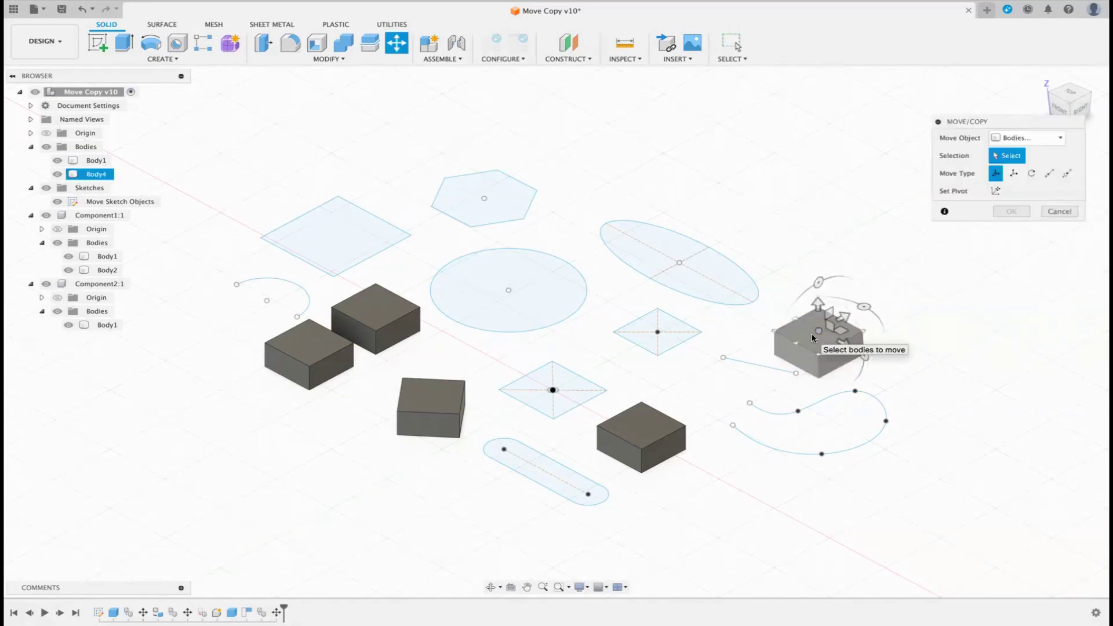
{"action": "left_click", "coordinate": [811, 339]}
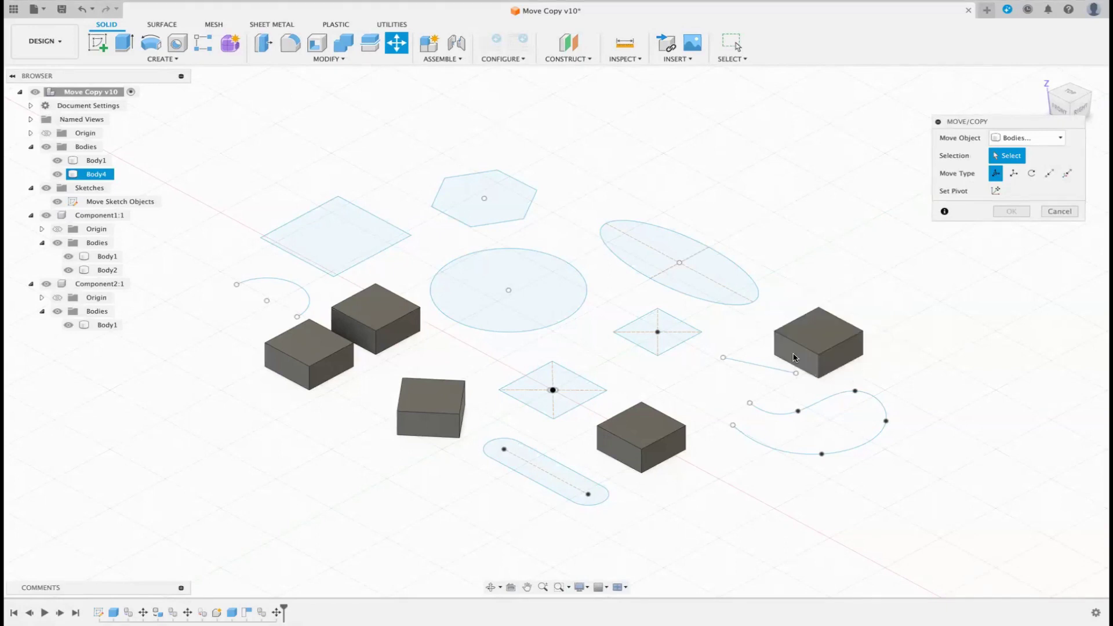
{"action": "left_click", "coordinate": [791, 354]}
{"action": "left_click", "coordinate": [775, 348]}
{"action": "left_click", "coordinate": [775, 348]}
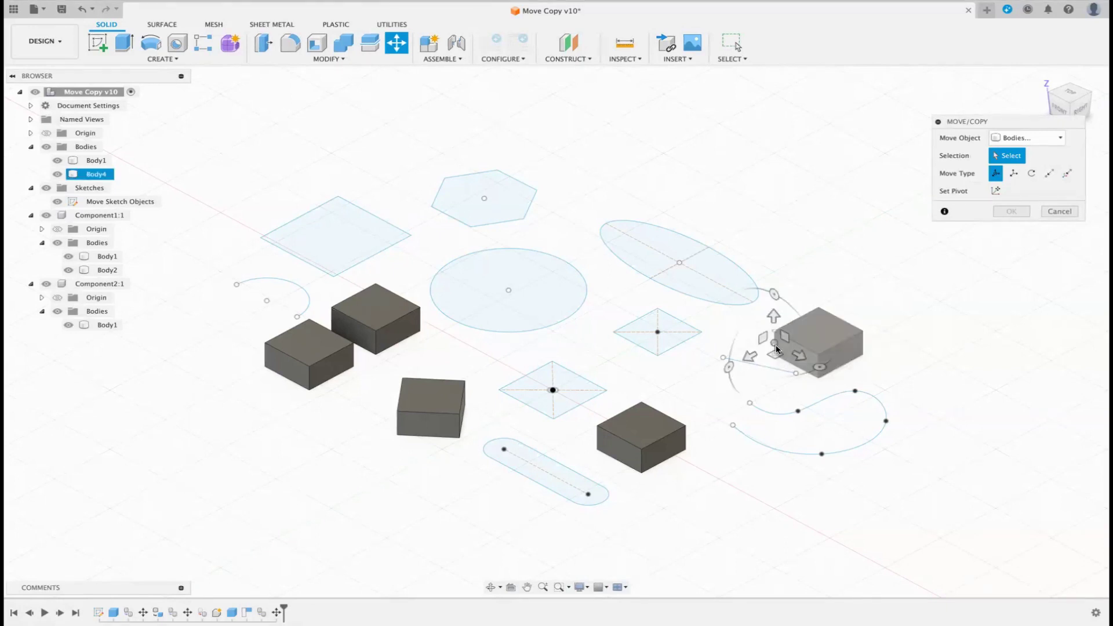
{"action": "left_click_drag", "start_coordinate": [812, 368], "coordinate": [852, 335]}
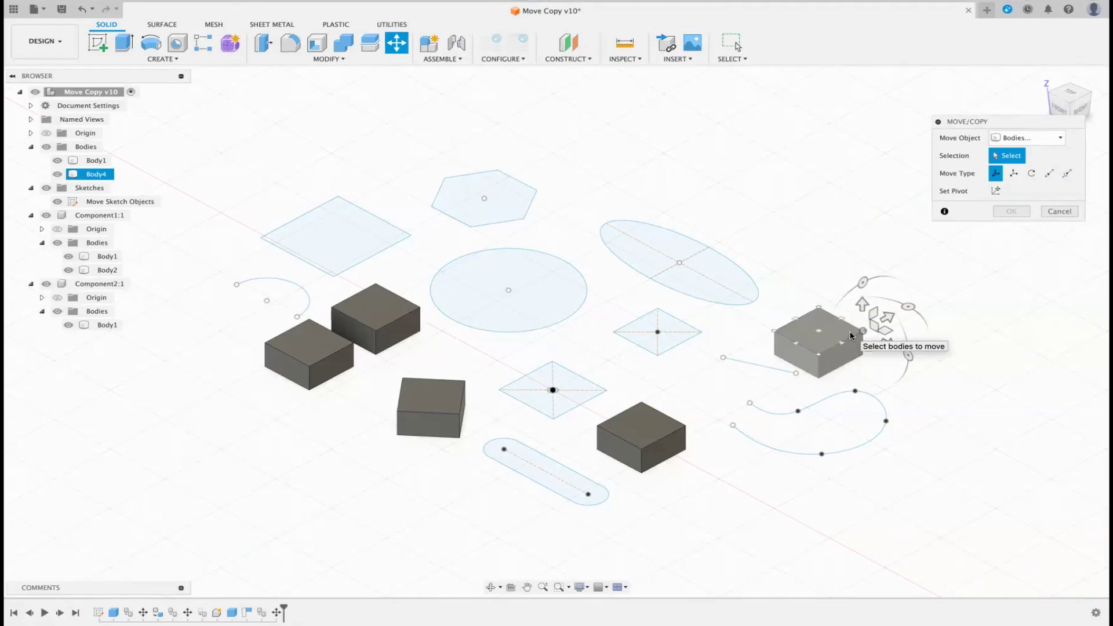
{"action": "left_click_drag", "start_coordinate": [850, 336], "coordinate": [820, 333]}
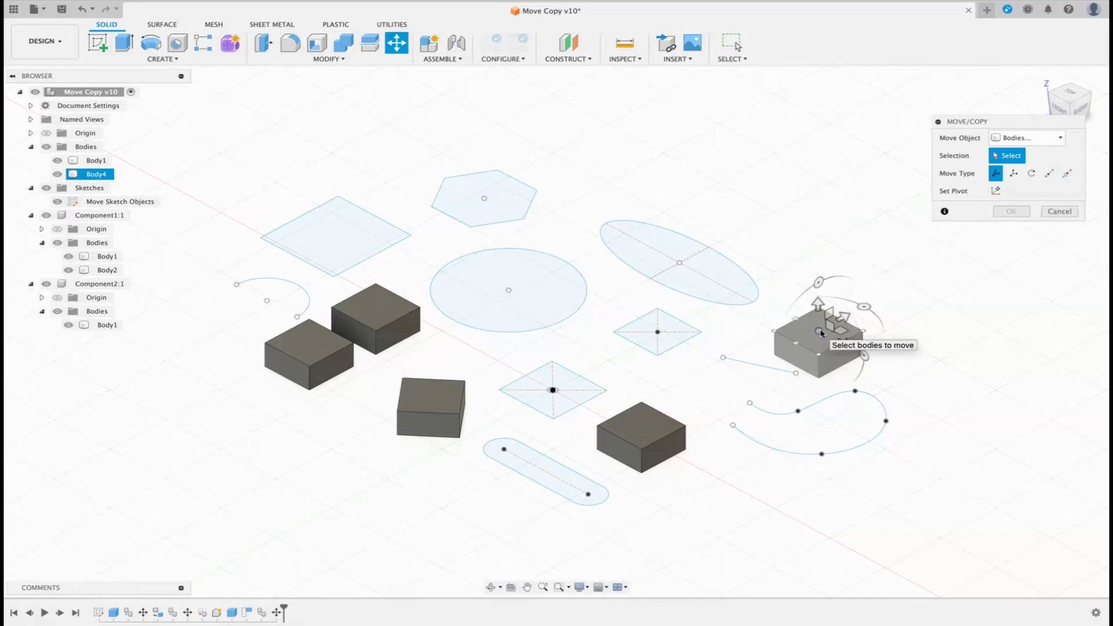
{"action": "left_click", "coordinate": [821, 333]}
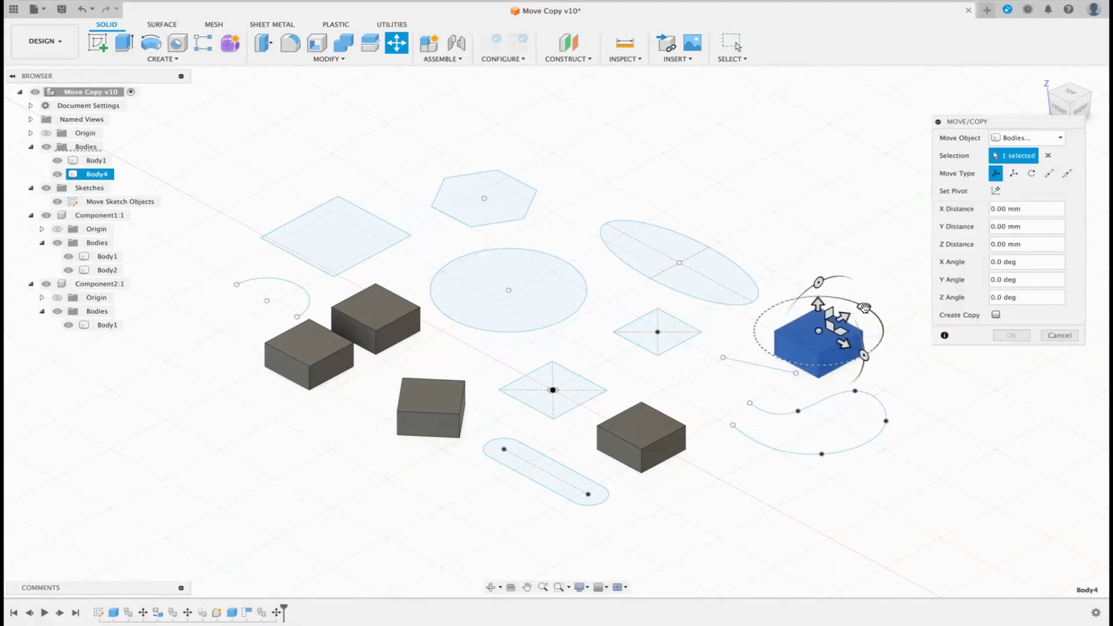
{"action": "mouse_move", "coordinate": [865, 311]}
{"action": "left_mouse_down"}
{"action": "mouse_move", "coordinate": [875, 335]}
{"action": "mouse_move", "coordinate": [861, 313]}
{"action": "left_mouse_up"}
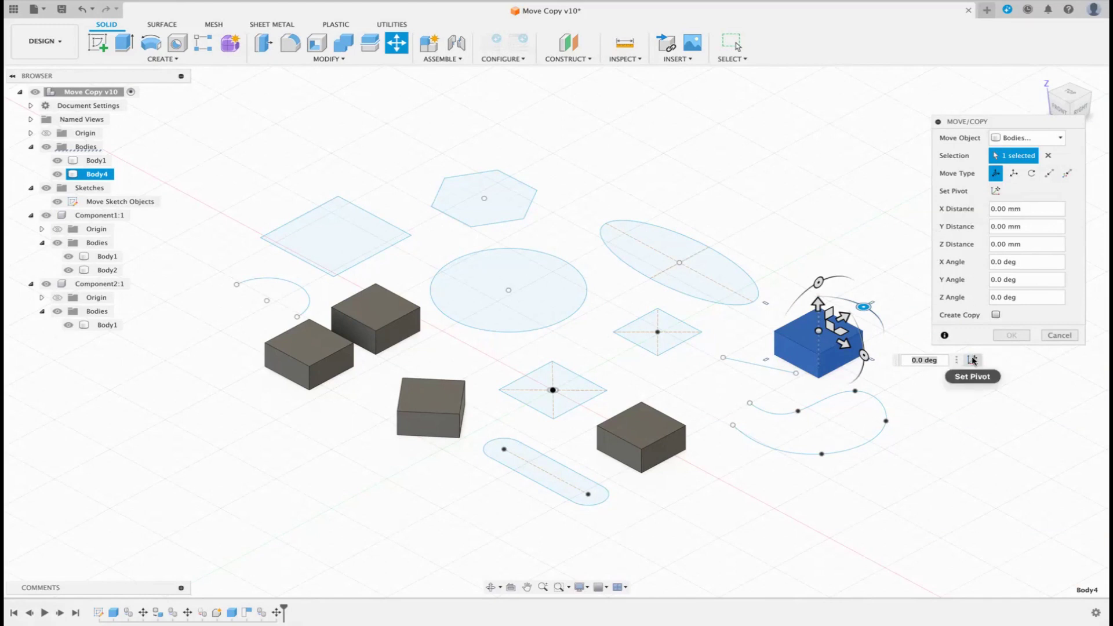
Step: Set the pivot to the centre of the sketched hexagon and rotate the copied body 5 degrees about Z
{"action": "left_click", "coordinate": [994, 191]}
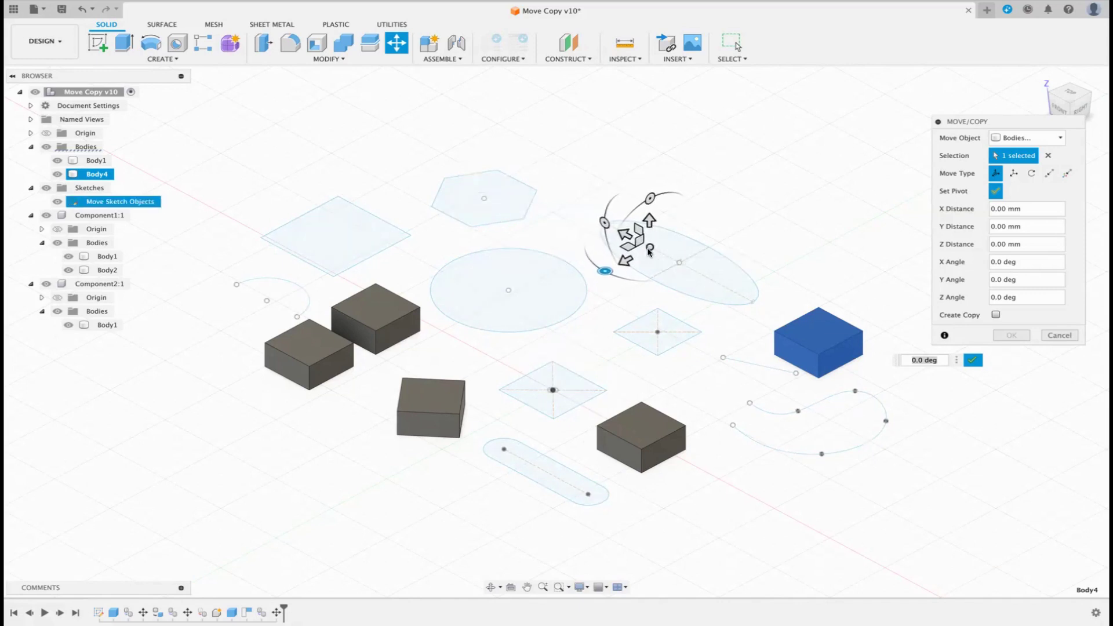
{"action": "left_click", "coordinate": [706, 284]}
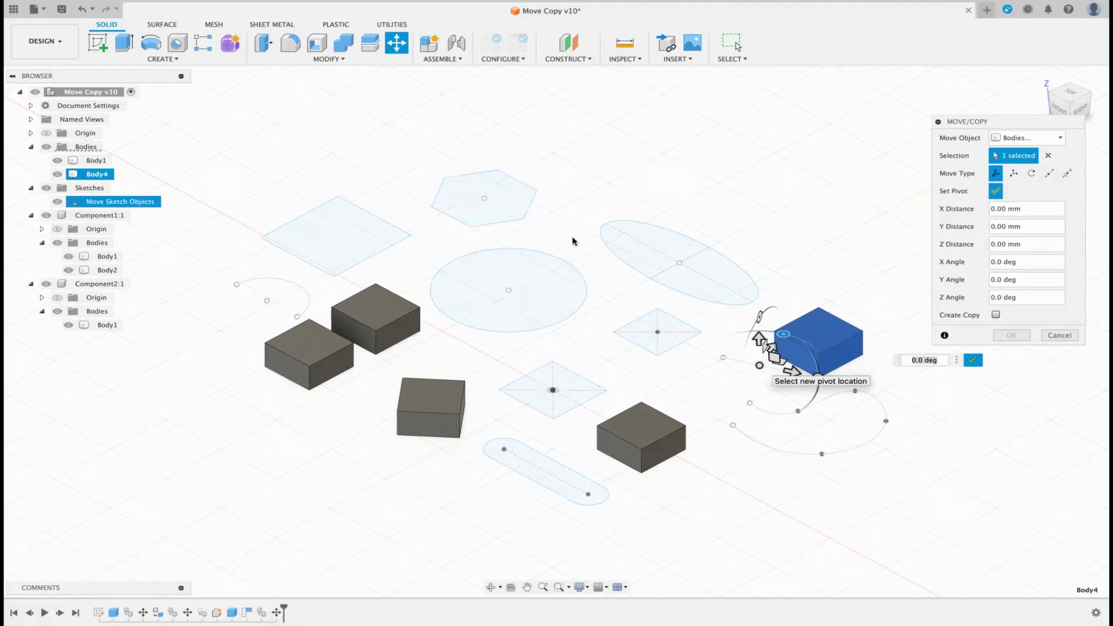
{"action": "left_click", "coordinate": [483, 198]}
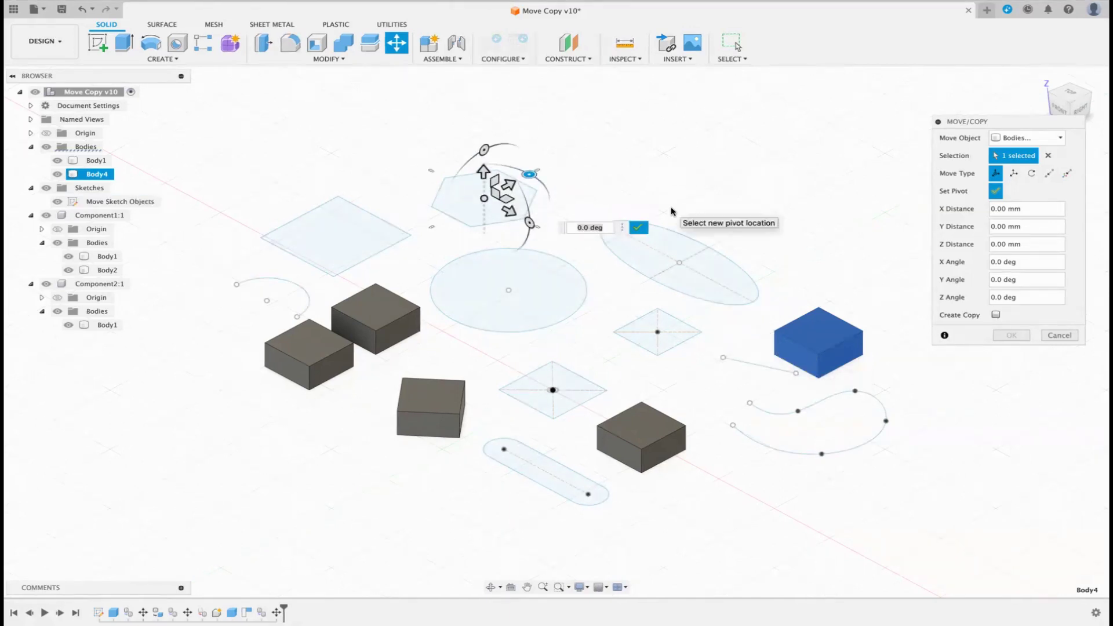
{"action": "left_click", "coordinate": [639, 228]}
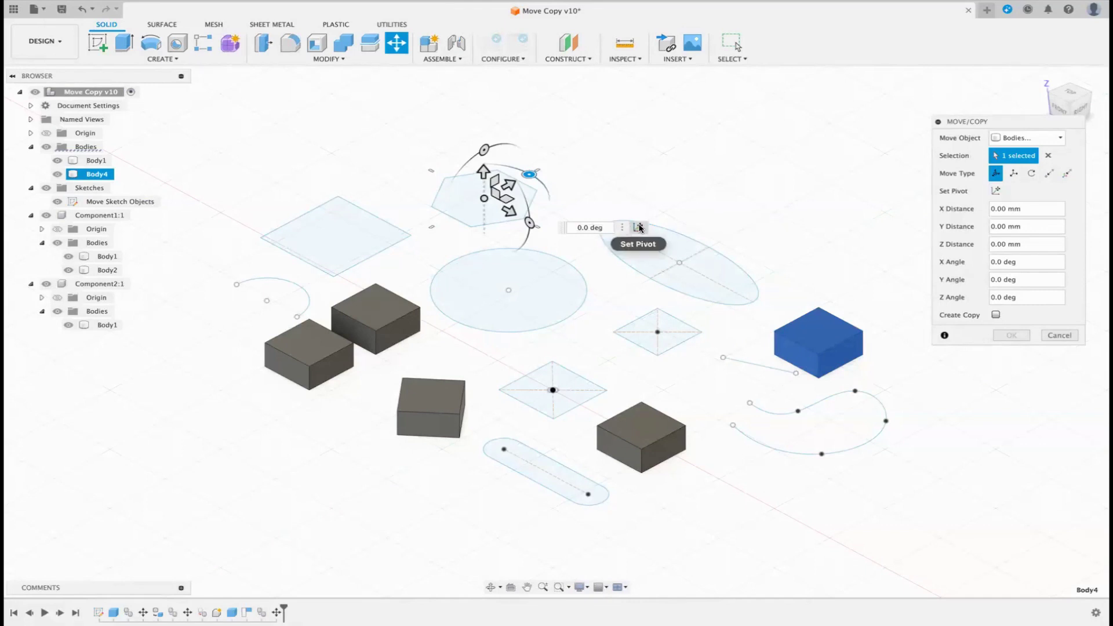
{"action": "left_click_drag", "start_coordinate": [529, 174], "coordinate": [562, 149]}
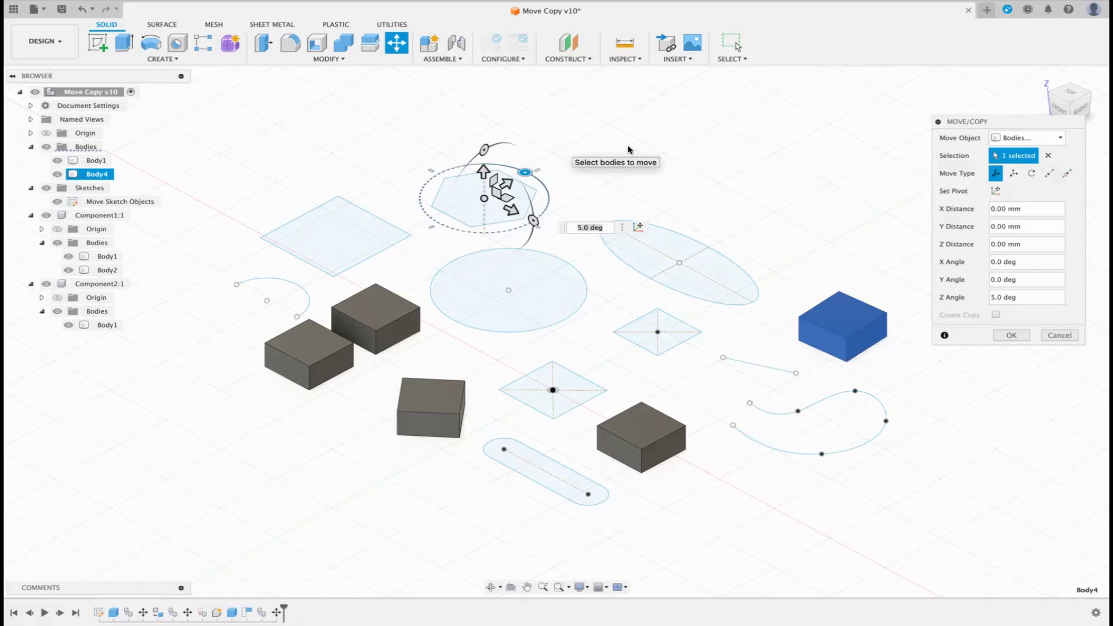
Step: Reposition the pivot, trying the midpoint of the sketched straight line and the upper-left edge of the hexagon as viewed from above
{"action": "left_click", "coordinate": [995, 191]}
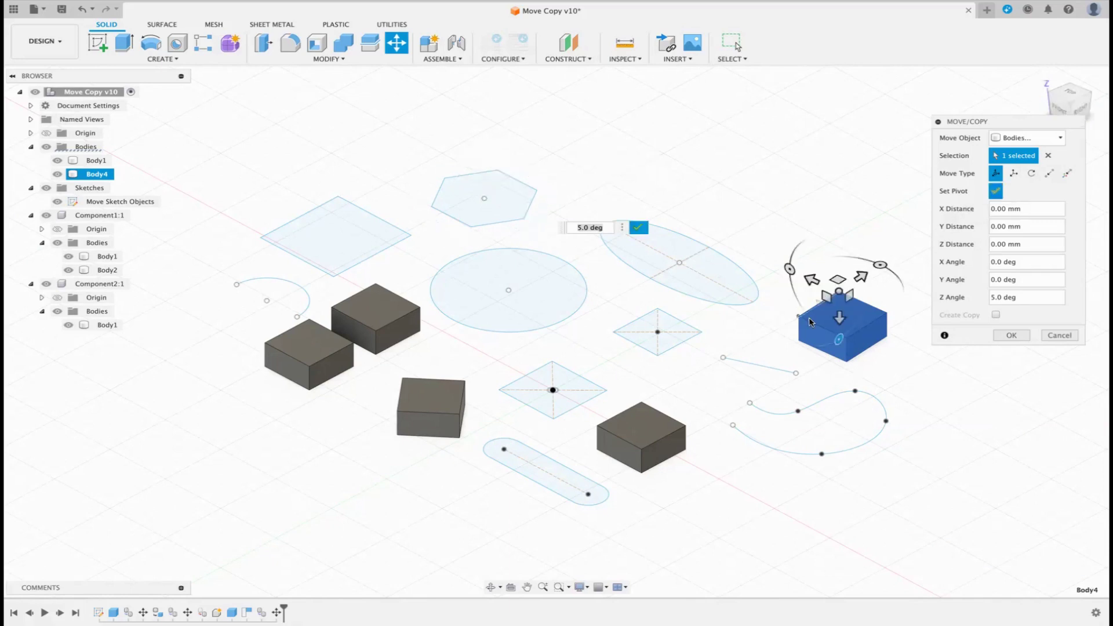
{"action": "left_click", "coordinate": [759, 367]}
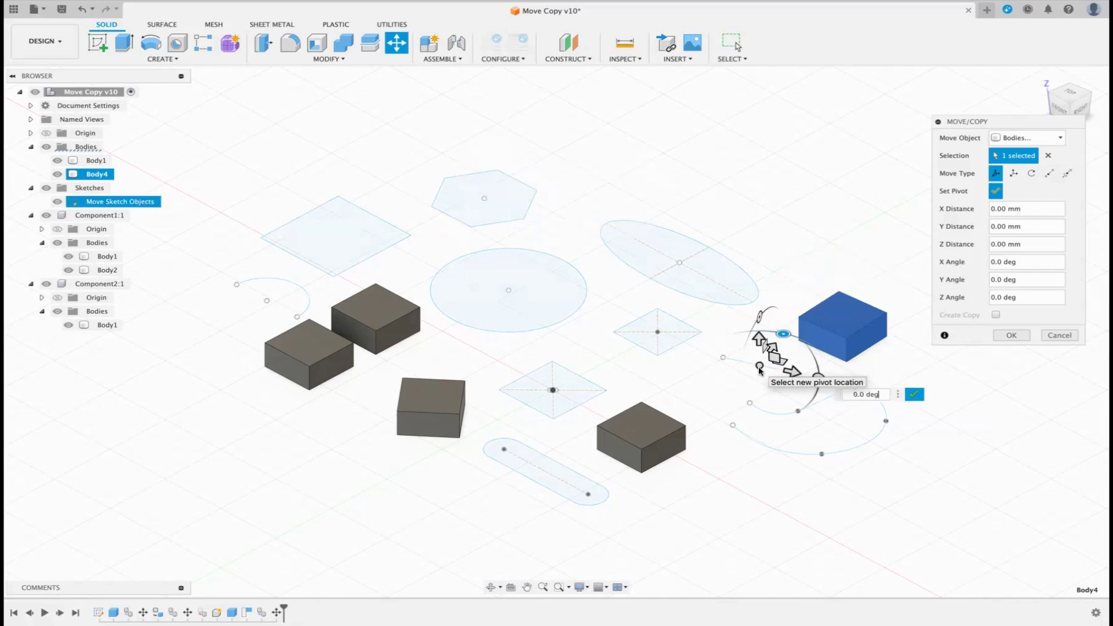
{"action": "left_click", "coordinate": [1073, 97]}
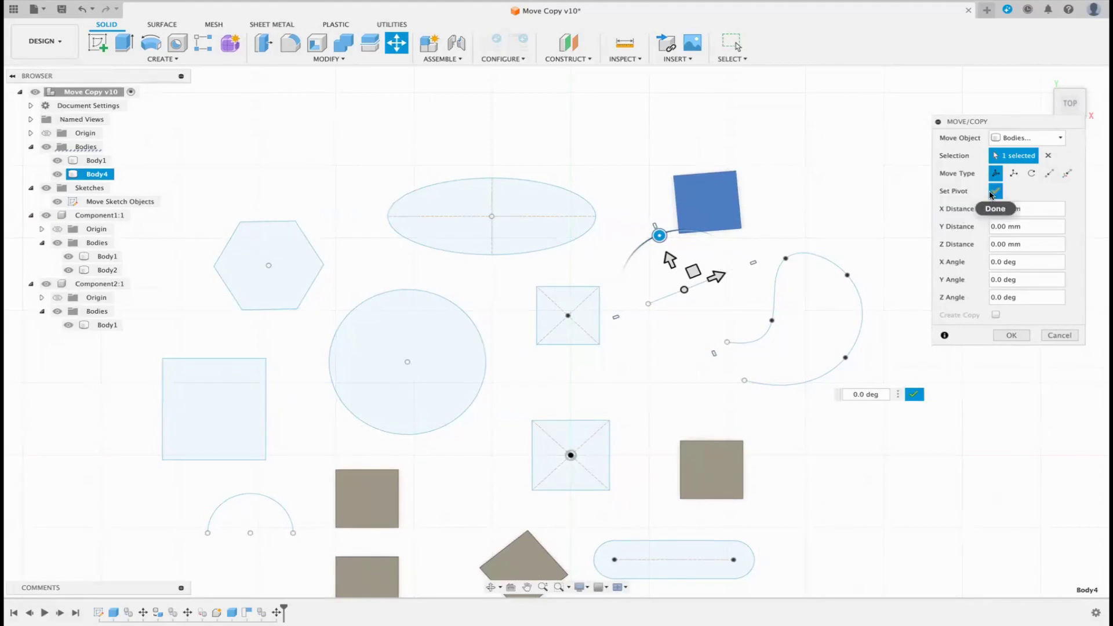
{"action": "mouse_move", "coordinate": [659, 234]}
{"action": "left_mouse_down"}
{"action": "mouse_move", "coordinate": [695, 221]}
{"action": "mouse_move", "coordinate": [521, 273]}
{"action": "mouse_move", "coordinate": [512, 347]}
{"action": "left_mouse_up"}
{"action": "mouse_move", "coordinate": [556, 307]}
{"action": "left_mouse_down"}
{"action": "mouse_move", "coordinate": [541, 295]}
{"action": "mouse_move", "coordinate": [564, 317]}
{"action": "mouse_move", "coordinate": [551, 302]}
{"action": "mouse_move", "coordinate": [555, 313]}
{"action": "mouse_move", "coordinate": [713, 273]}
{"action": "mouse_move", "coordinate": [698, 283]}
{"action": "mouse_move", "coordinate": [412, 260]}
{"action": "mouse_move", "coordinate": [272, 197]}
{"action": "mouse_move", "coordinate": [238, 199]}
{"action": "mouse_move", "coordinate": [227, 244]}
{"action": "left_mouse_up"}
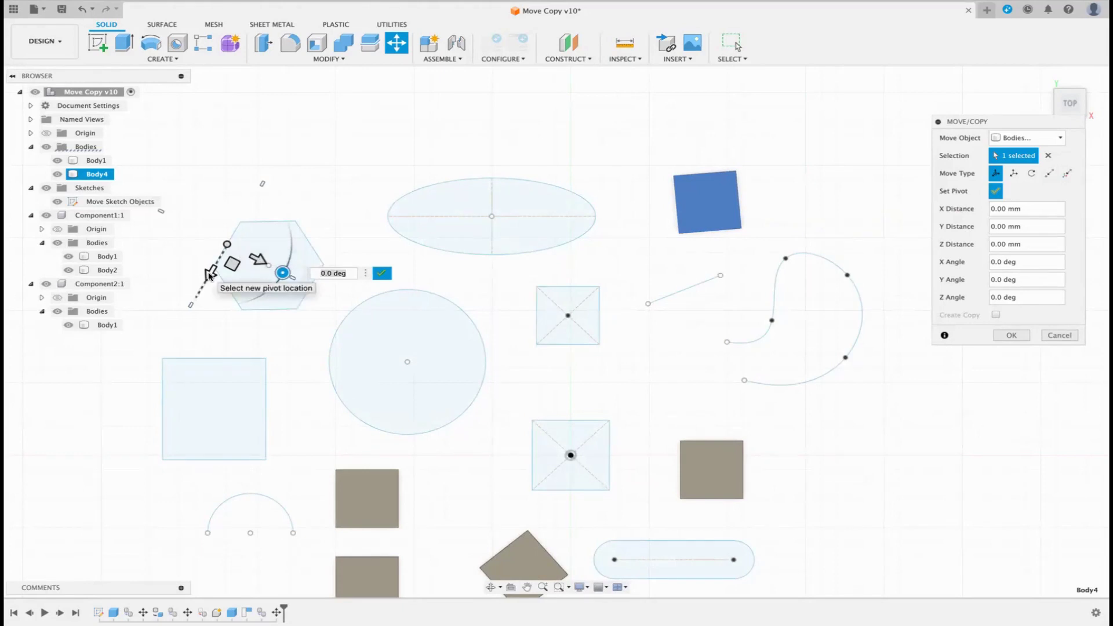
Step: Accept the pivot on the hexagon edge, try moving the copied body -10 mm in X, and cancel the command
{"action": "left_click", "coordinate": [384, 275]}
{"action": "left_click_drag", "start_coordinate": [209, 274], "coordinate": [251, 272]}
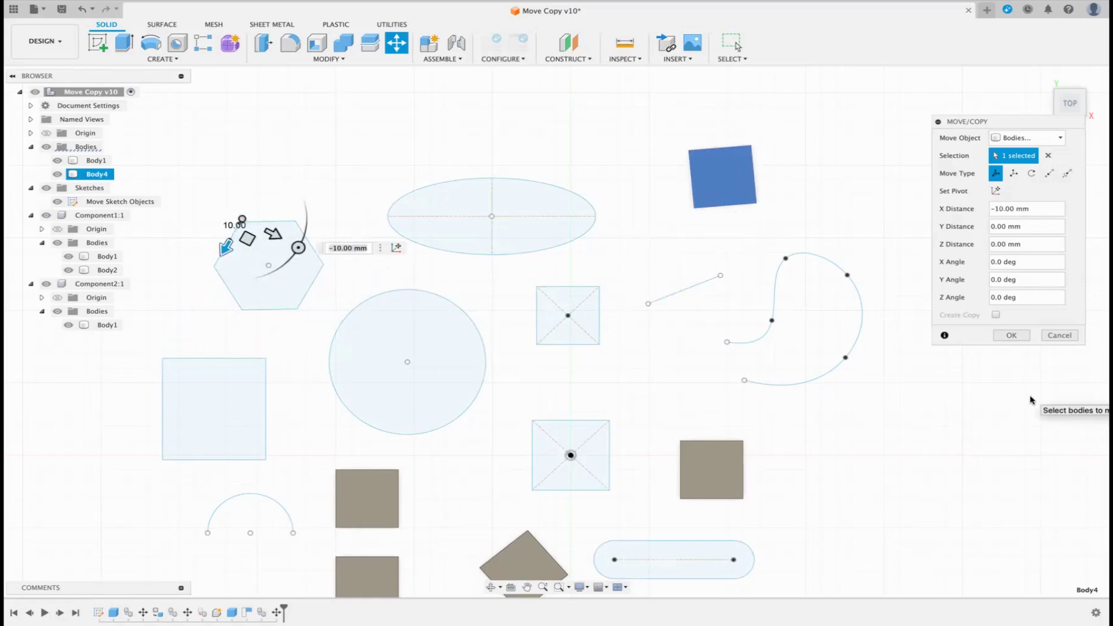
{"action": "left_click", "coordinate": [1055, 334]}
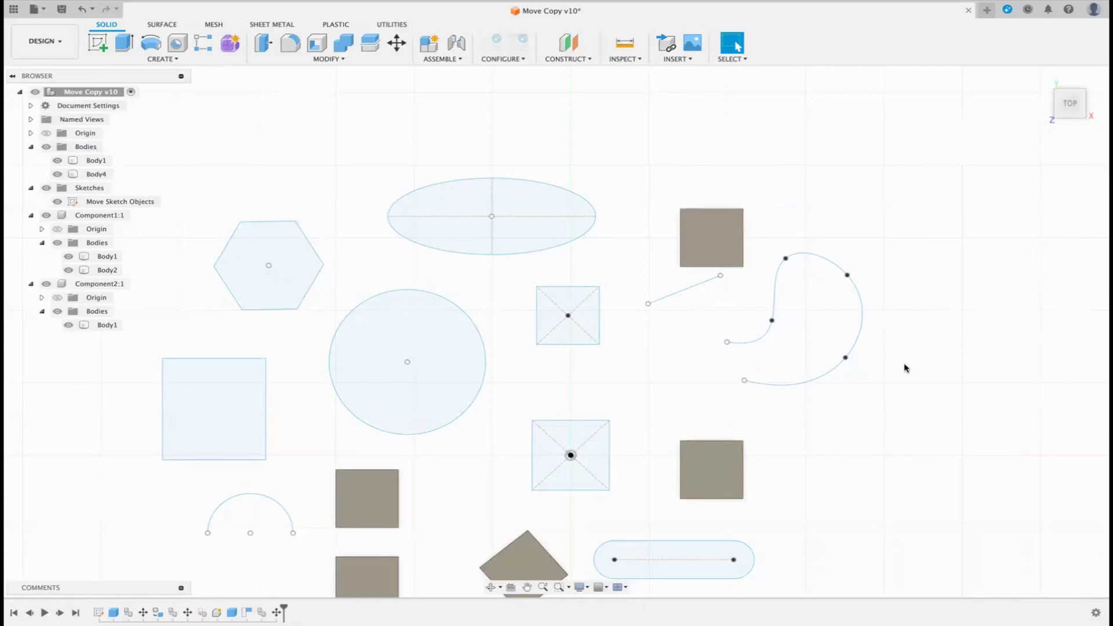
Step: Return to the home view and undo the copy of the root Body1
{"action": "left_click", "coordinate": [1040, 78]}
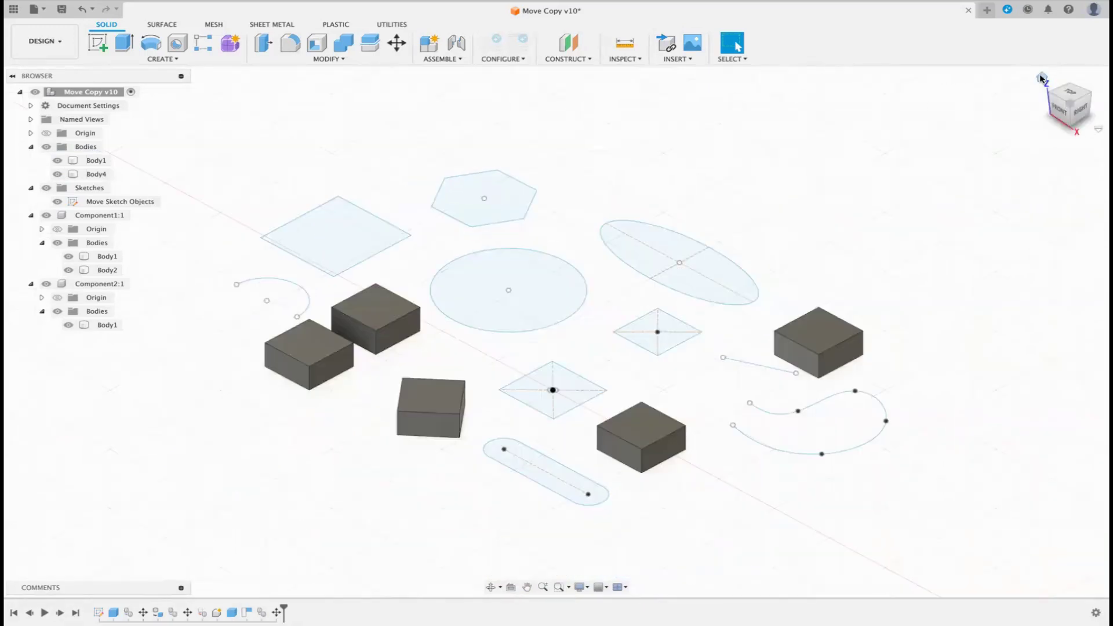
{"action": "key", "text": "super+z"}
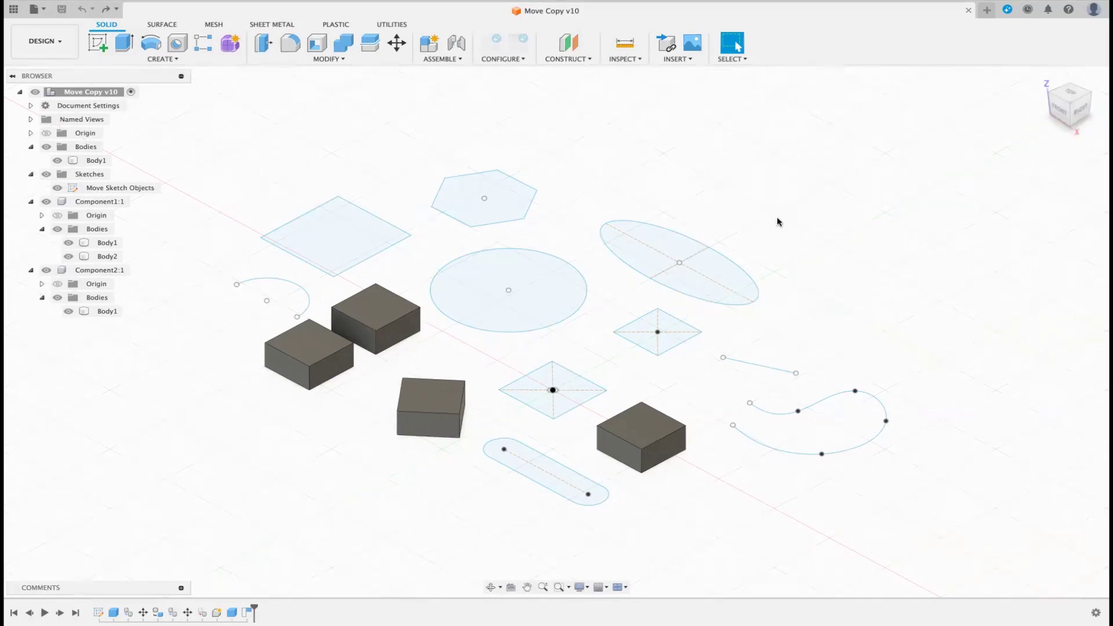
Step: Paste a copy of the root Body1, try moving it 90 mm in the Y direction, and cancel the move
{"action": "left_click", "coordinate": [92, 160]}
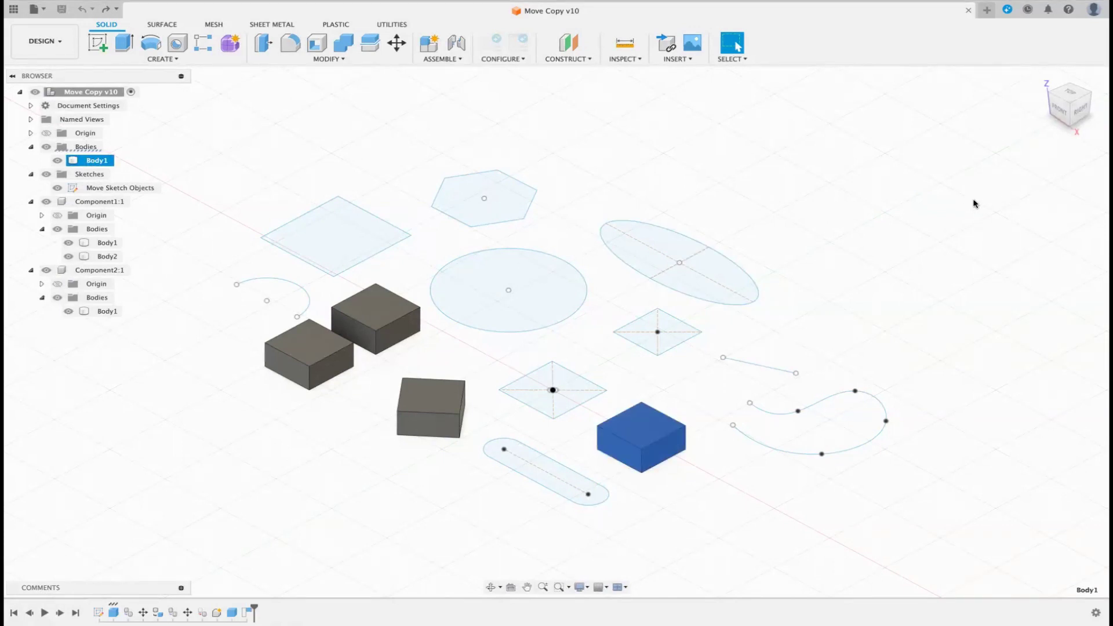
{"action": "key", "text": "ctrl+v"}
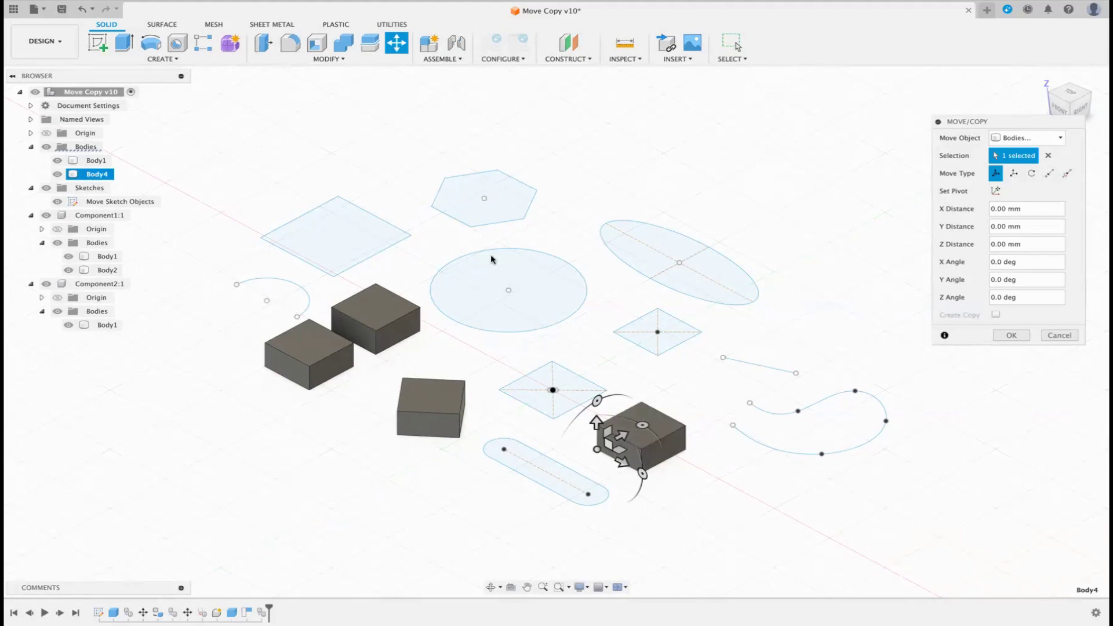
{"action": "left_click", "coordinate": [623, 437]}
{"action": "mouse_move", "coordinate": [623, 437]}
{"action": "left_mouse_down"}
{"action": "mouse_move", "coordinate": [801, 332]}
{"action": "mouse_move", "coordinate": [805, 317]}
{"action": "left_mouse_up"}
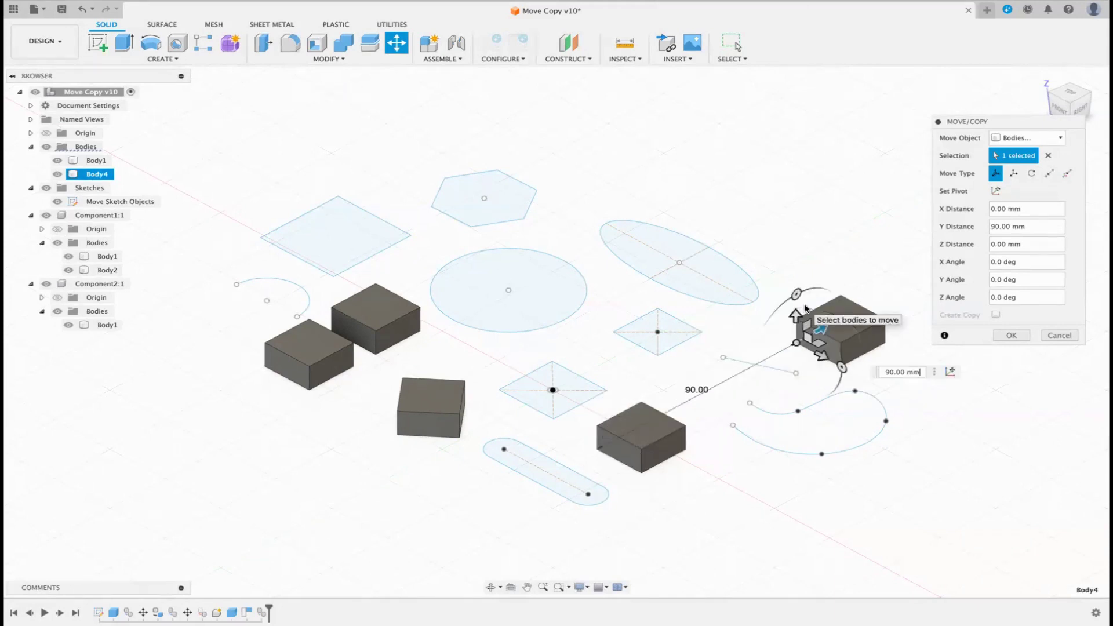
{"action": "left_click", "coordinate": [1054, 335]}
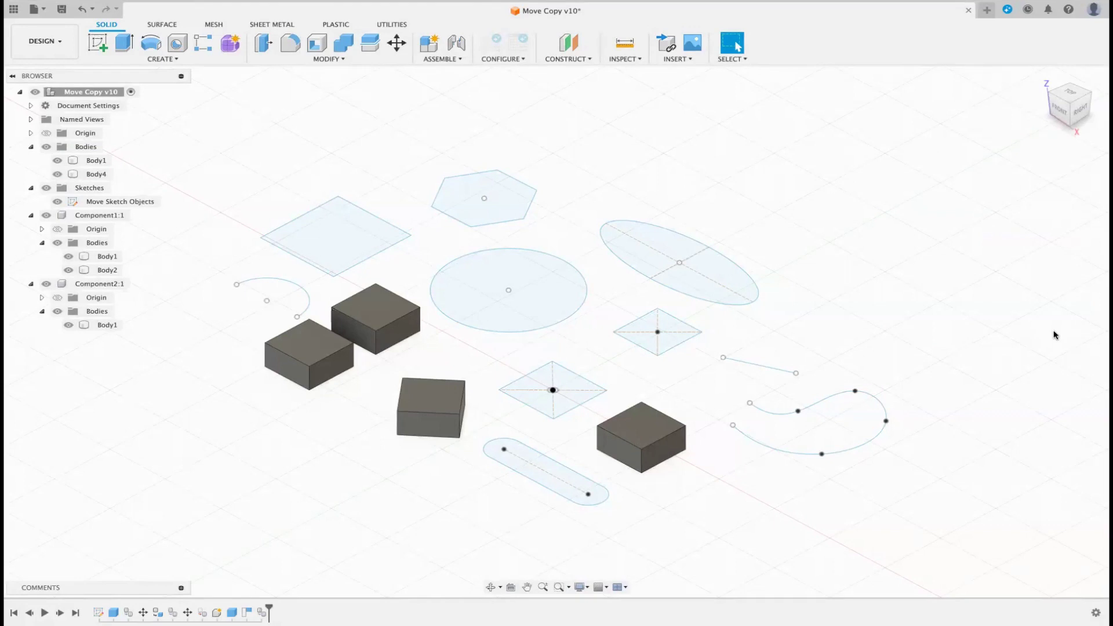
Step: Try moving the root body 80 mm in Y from the centre of its top face, and clear the selection
{"action": "key", "text": "m"}
{"action": "left_click", "coordinate": [645, 433]}
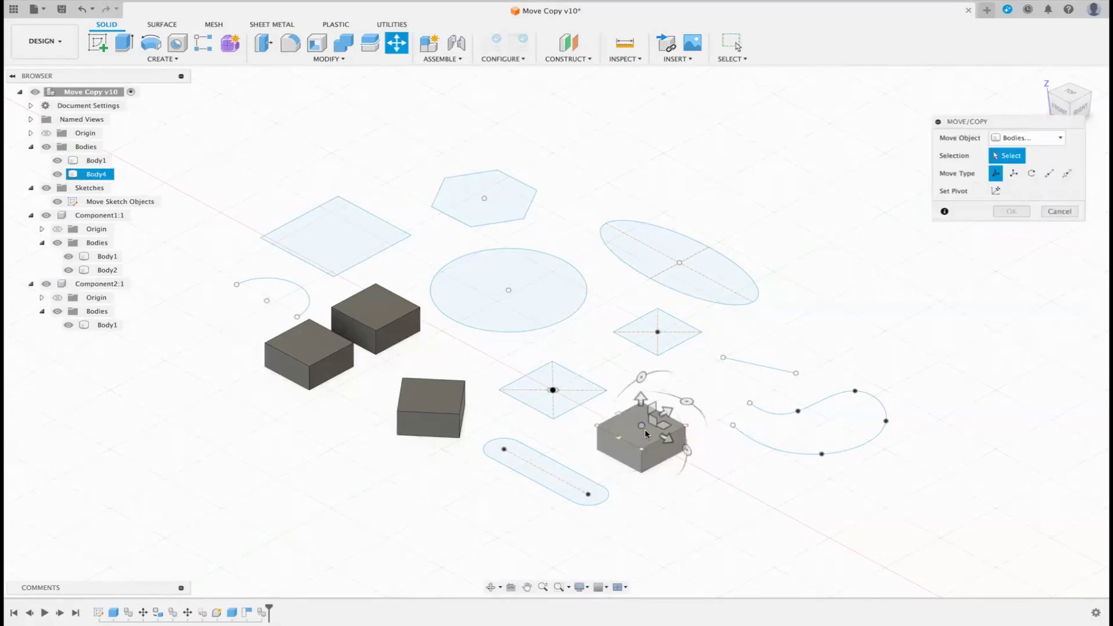
{"action": "left_click", "coordinate": [644, 425]}
{"action": "left_click_drag", "start_coordinate": [667, 410], "coordinate": [829, 311]}
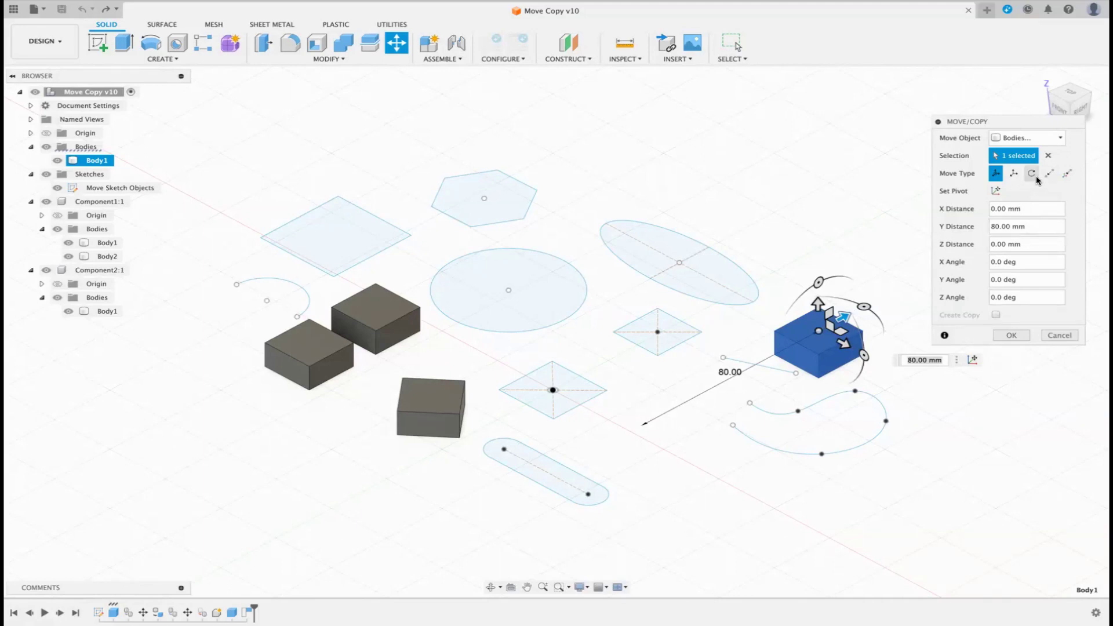
{"action": "left_click", "coordinate": [1048, 155]}
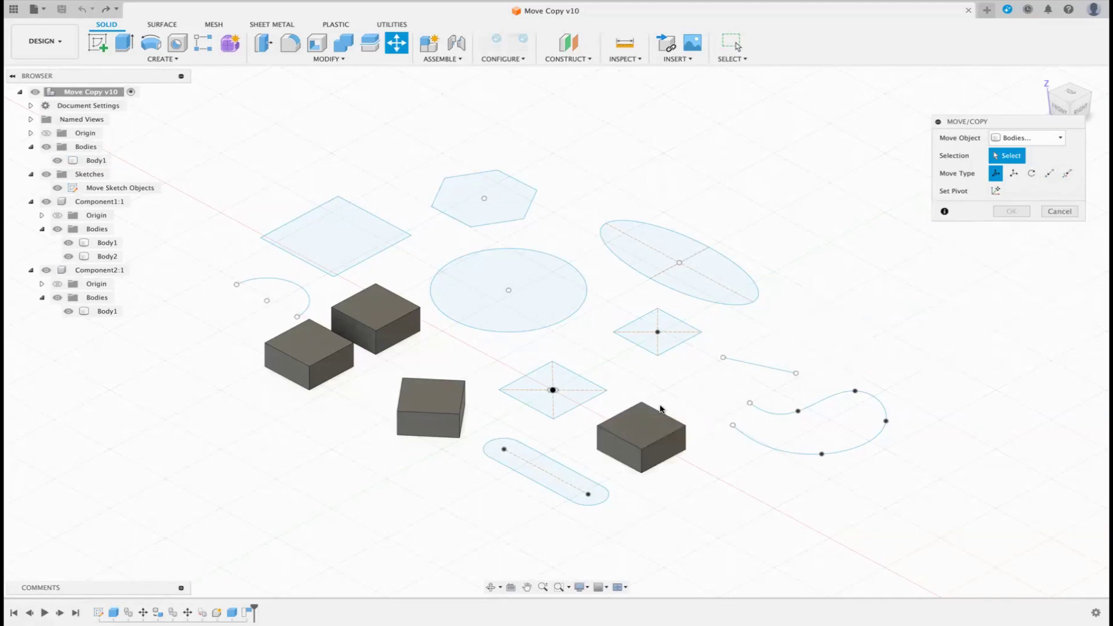
Step: Select the root Body1 at its top face centre and move it 80 mm in Y with Create Copy enabled
{"action": "left_click", "coordinate": [643, 424]}
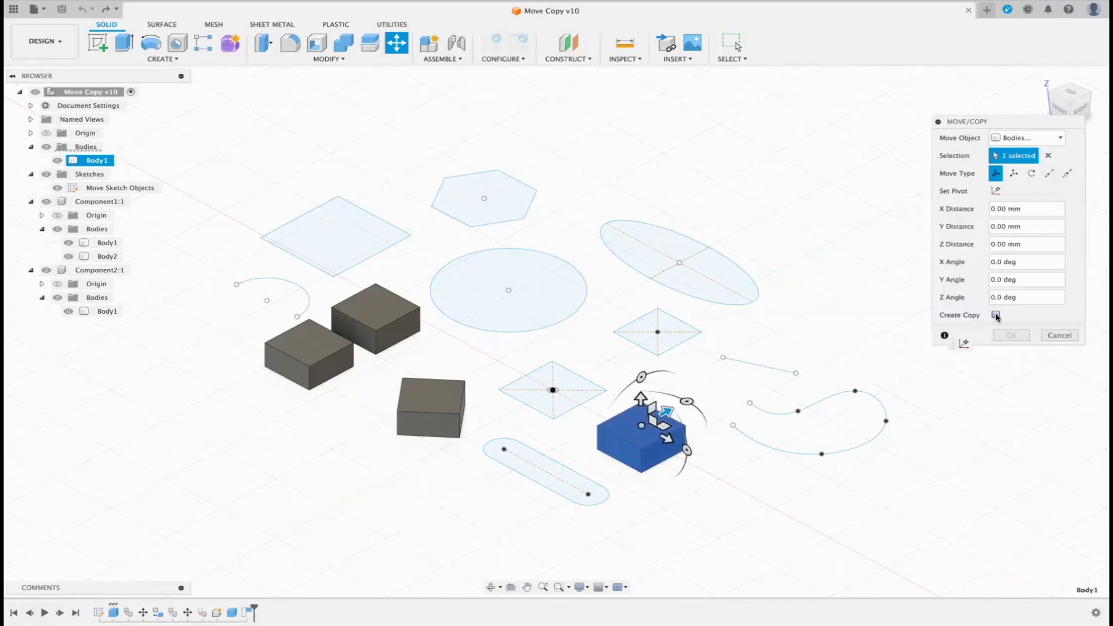
{"action": "left_click", "coordinate": [996, 316]}
{"action": "left_click_drag", "start_coordinate": [671, 406], "coordinate": [849, 302]}
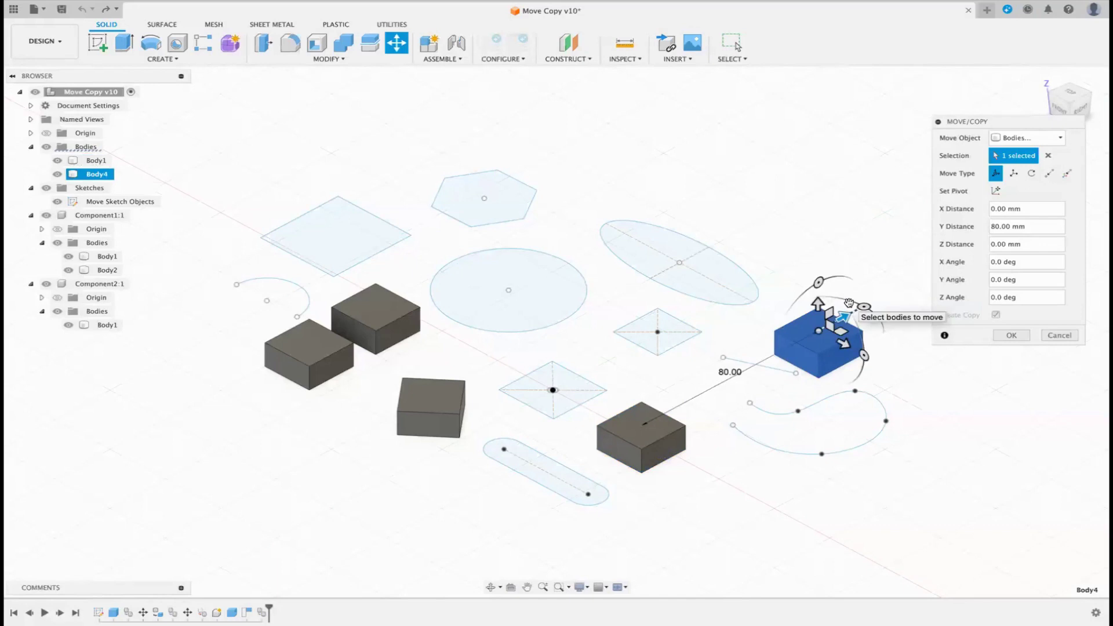
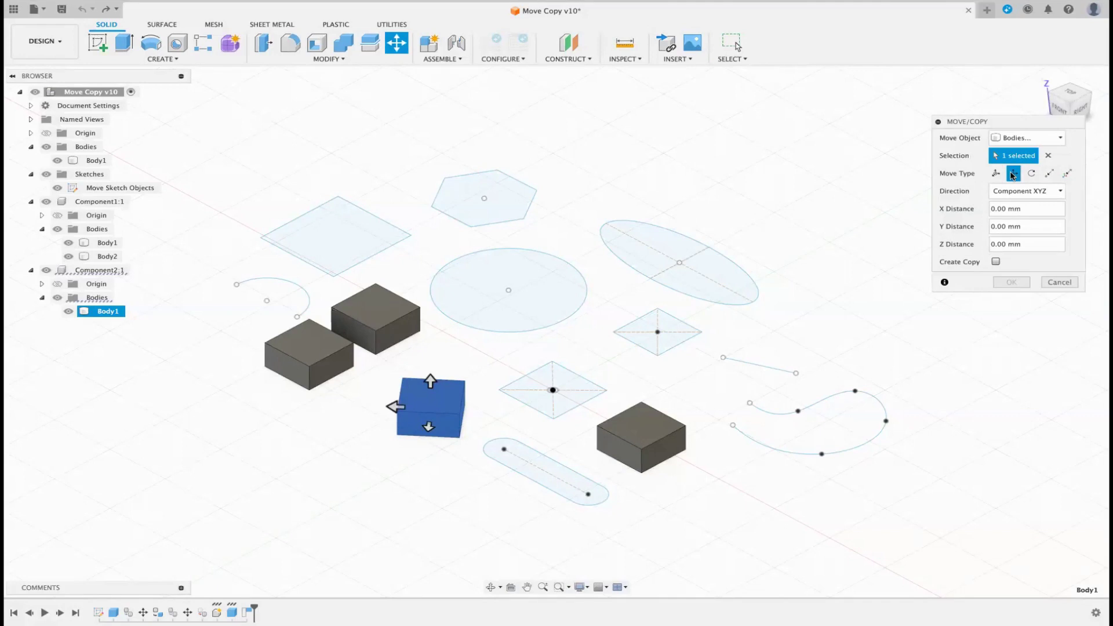
Step: Examine the Component XYZ translate directions of Component2's body from above, cancel the command, and return to the home view
{"action": "left_click", "coordinate": [1070, 96]}
{"action": "middle_click_drag", "start_coordinate": [1003, 355], "coordinate": [985, 312]}
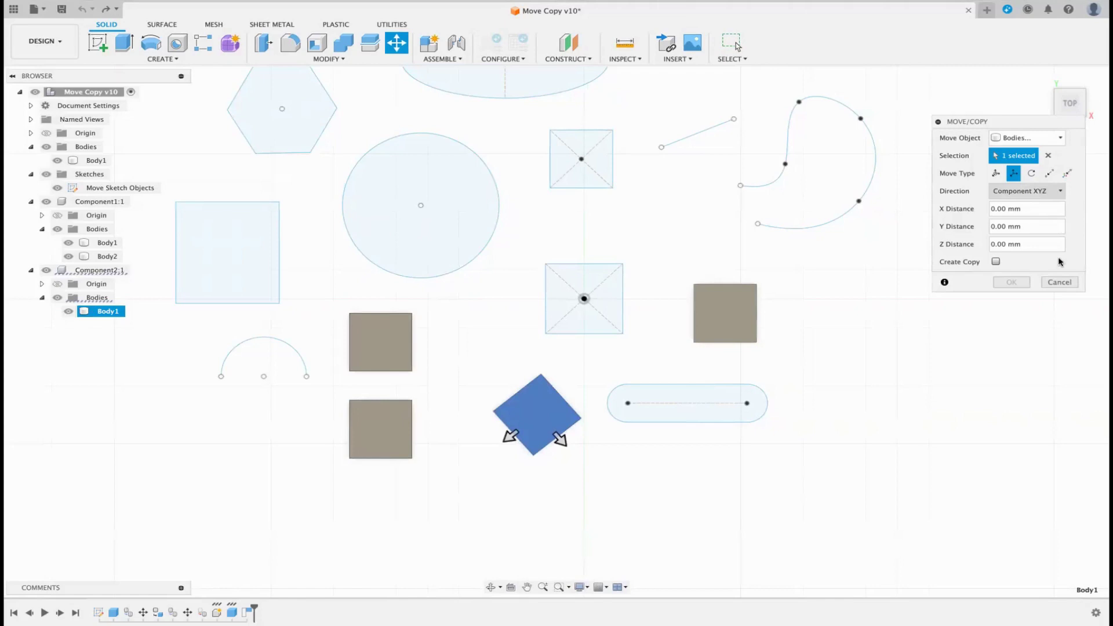
{"action": "left_click", "coordinate": [1059, 282]}
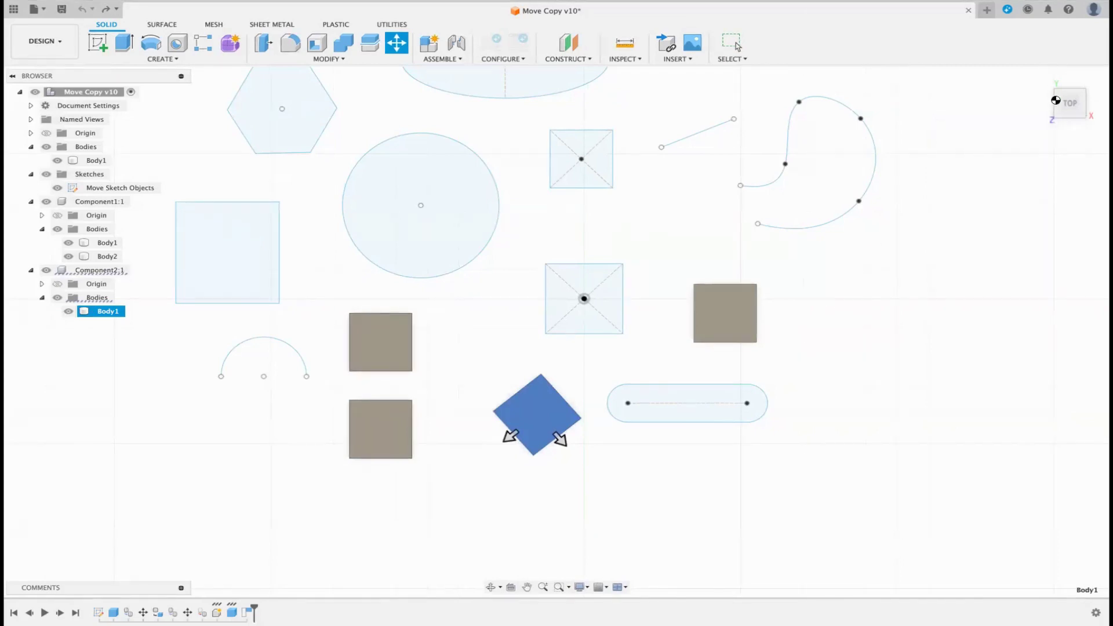
{"action": "left_click", "coordinate": [1041, 77]}
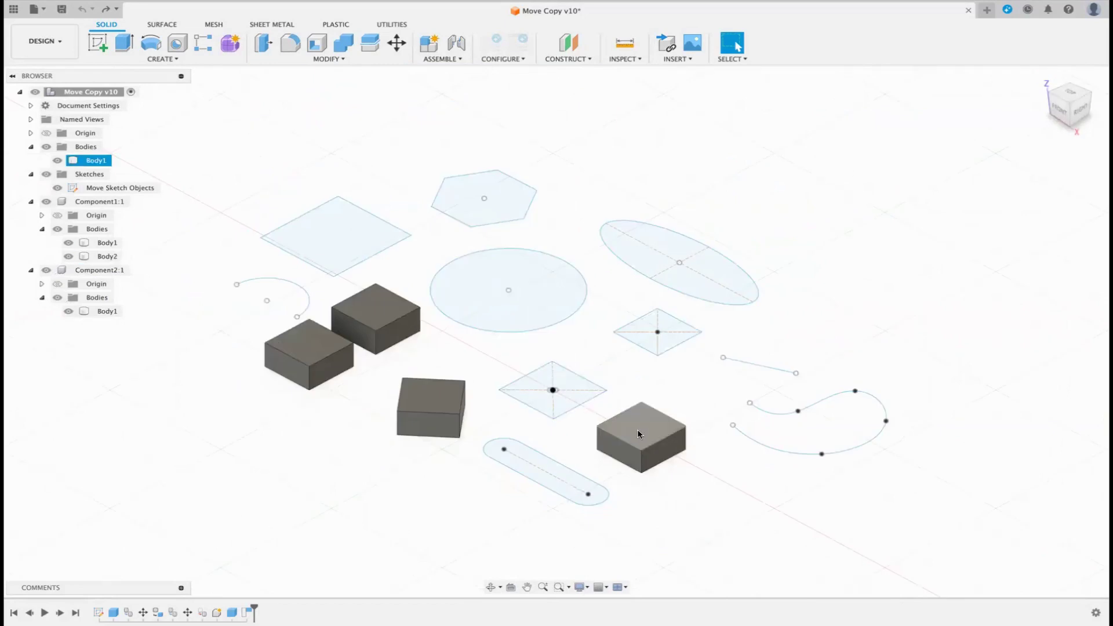
Step: Show the origins of the root design and Component2, and compare their axes from above with nothing selected
{"action": "left_click", "coordinate": [46, 133]}
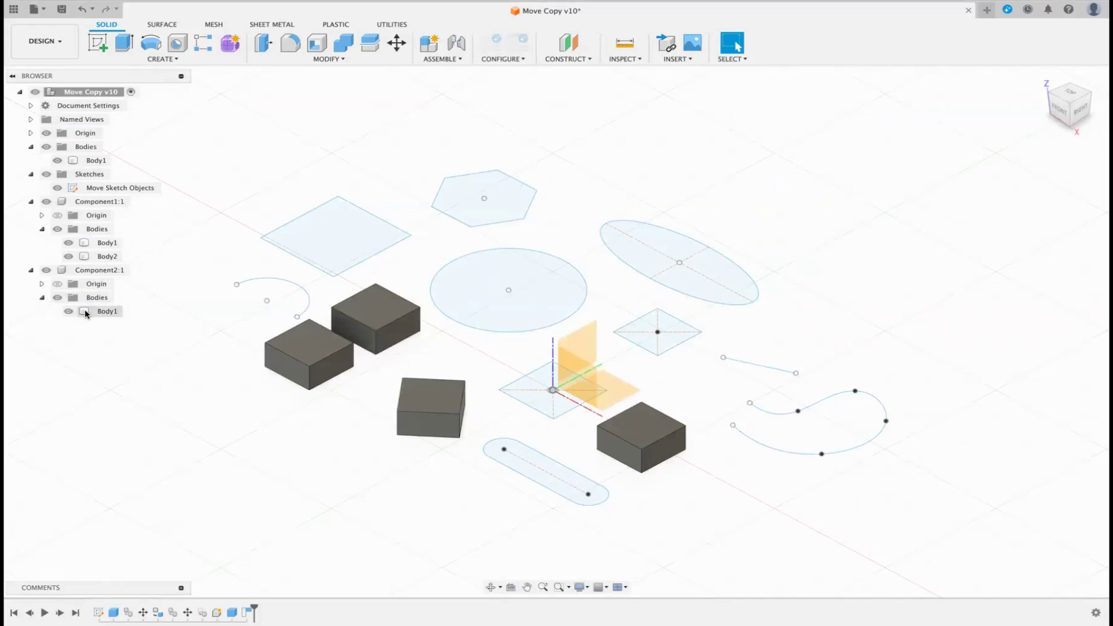
{"action": "left_click", "coordinate": [58, 284]}
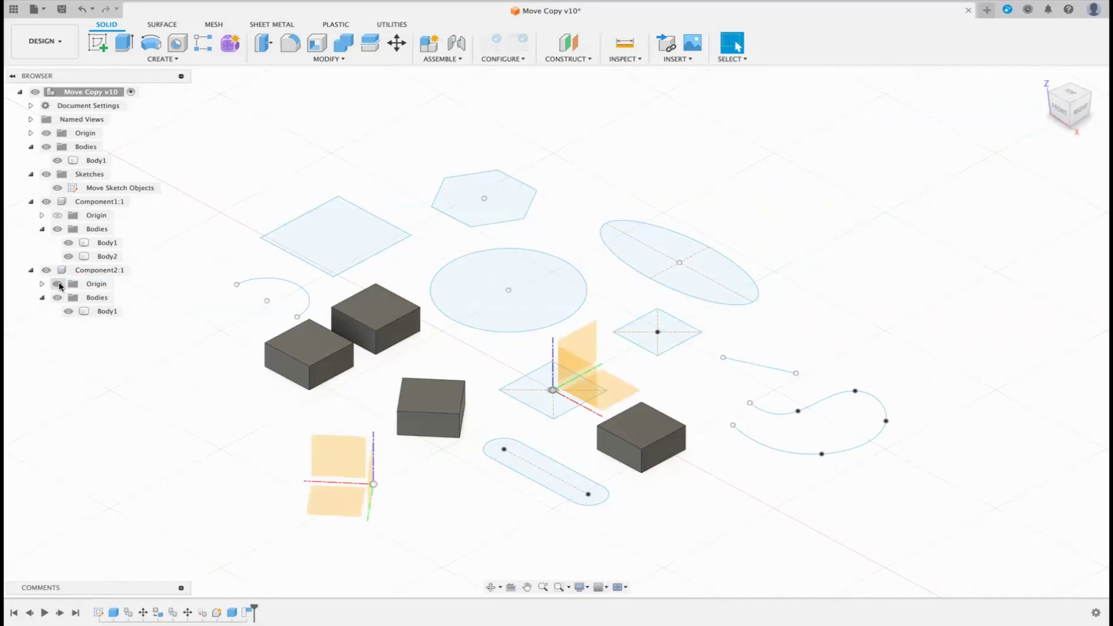
{"action": "left_click", "coordinate": [1069, 94]}
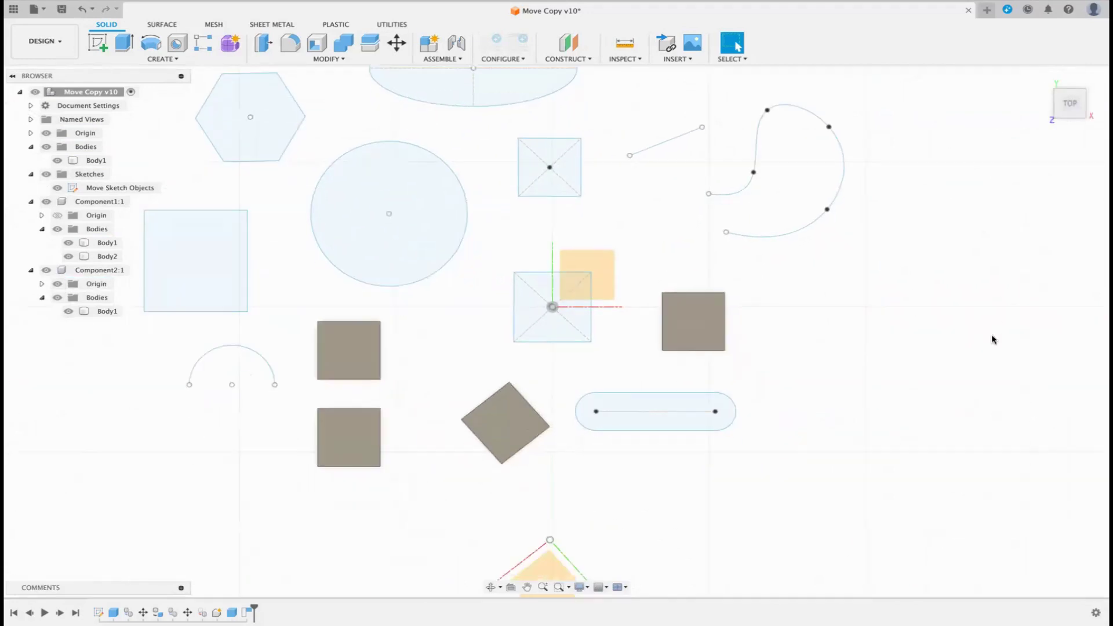
{"action": "left_click", "coordinate": [678, 252]}
{"action": "left_click", "coordinate": [616, 246]}
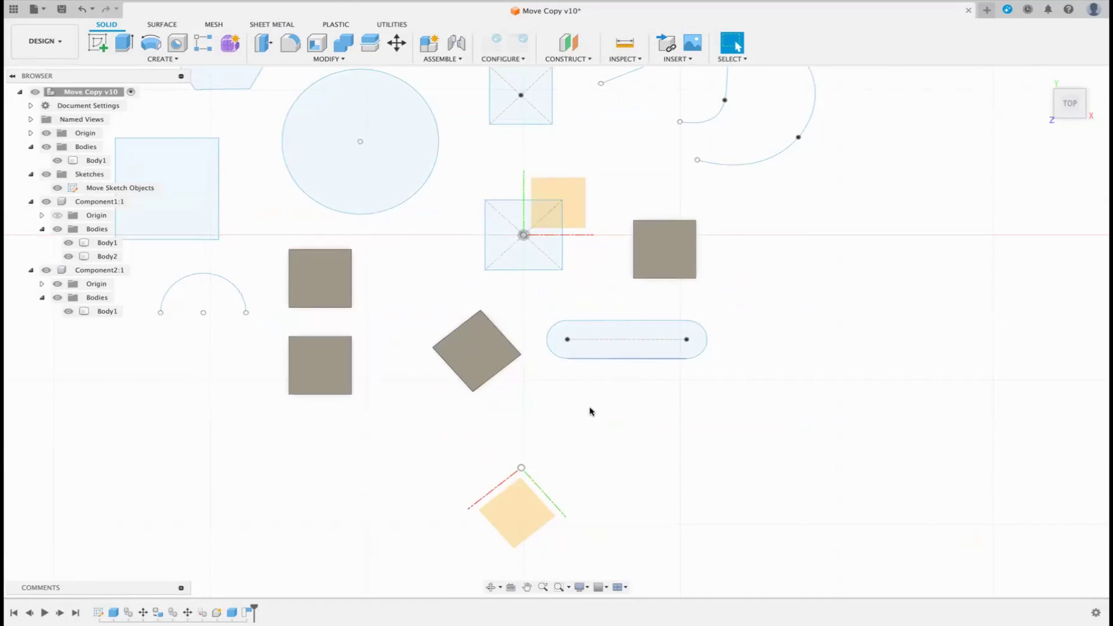
{"action": "left_click", "coordinate": [501, 350]}
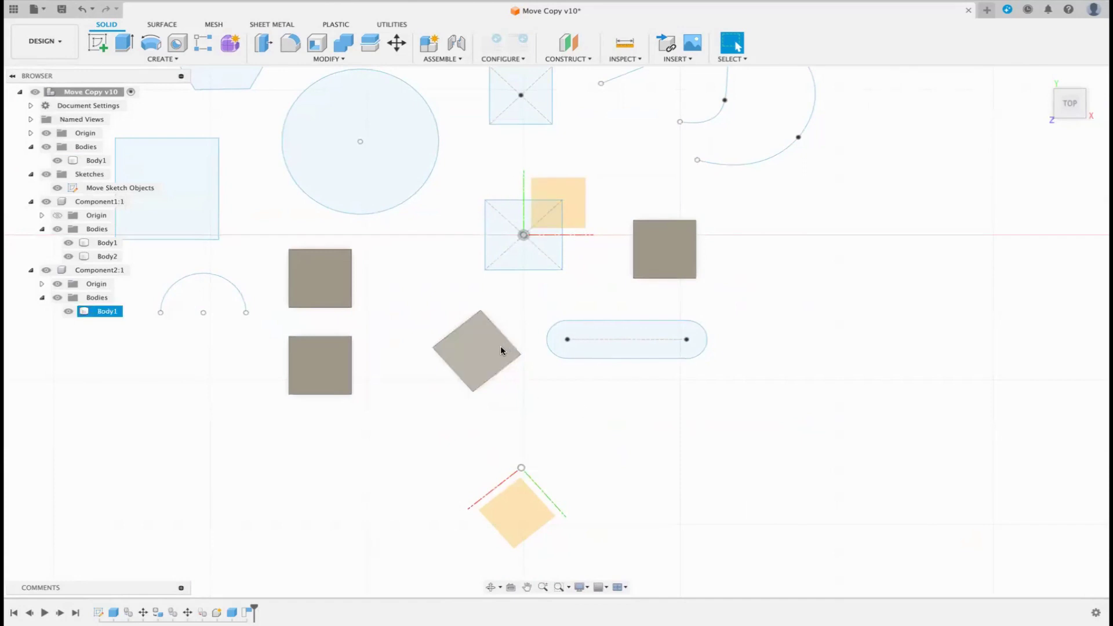
{"action": "key", "text": "Escape"}
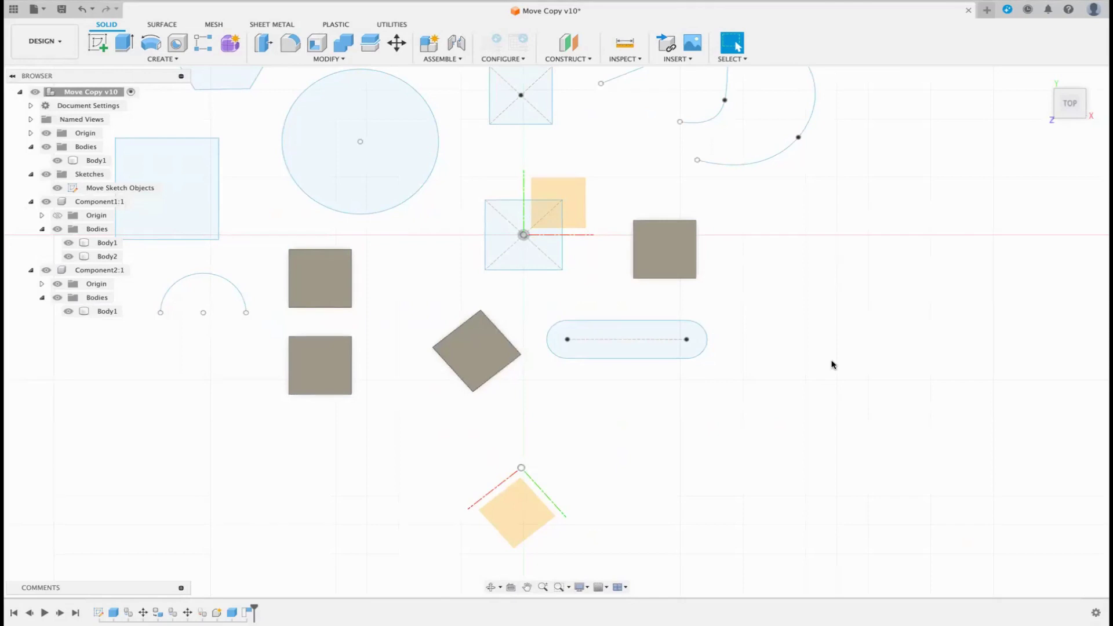
Step: Start Move/Copy on Component2's body with the Translate move type and set the direction to Design XYZ
{"action": "key", "text": "m"}
{"action": "left_click", "coordinate": [475, 350]}
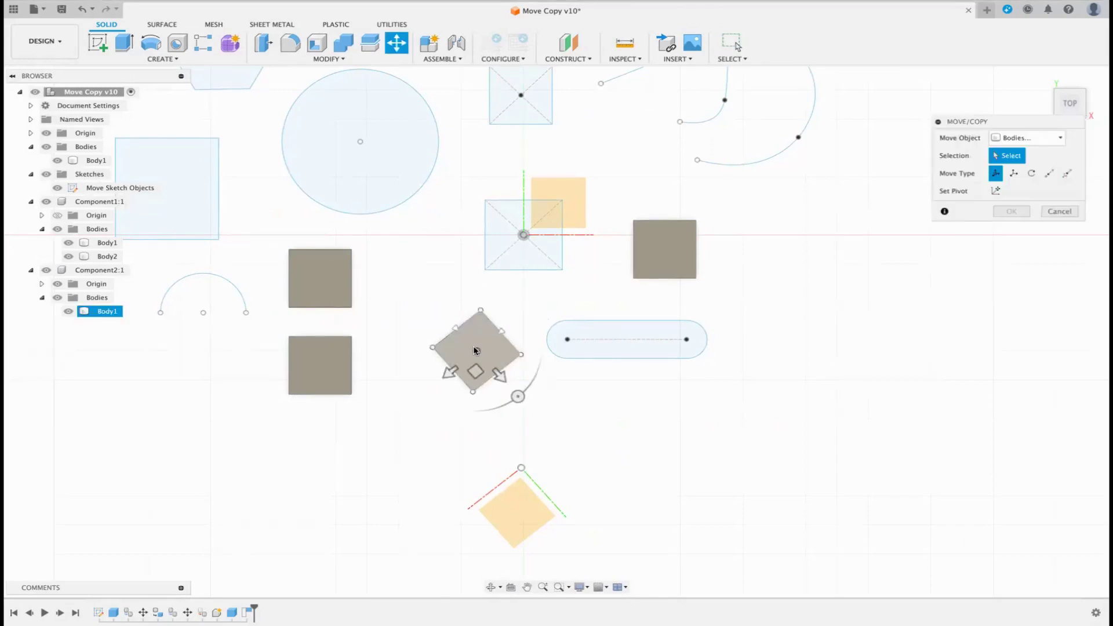
{"action": "left_click", "coordinate": [476, 350]}
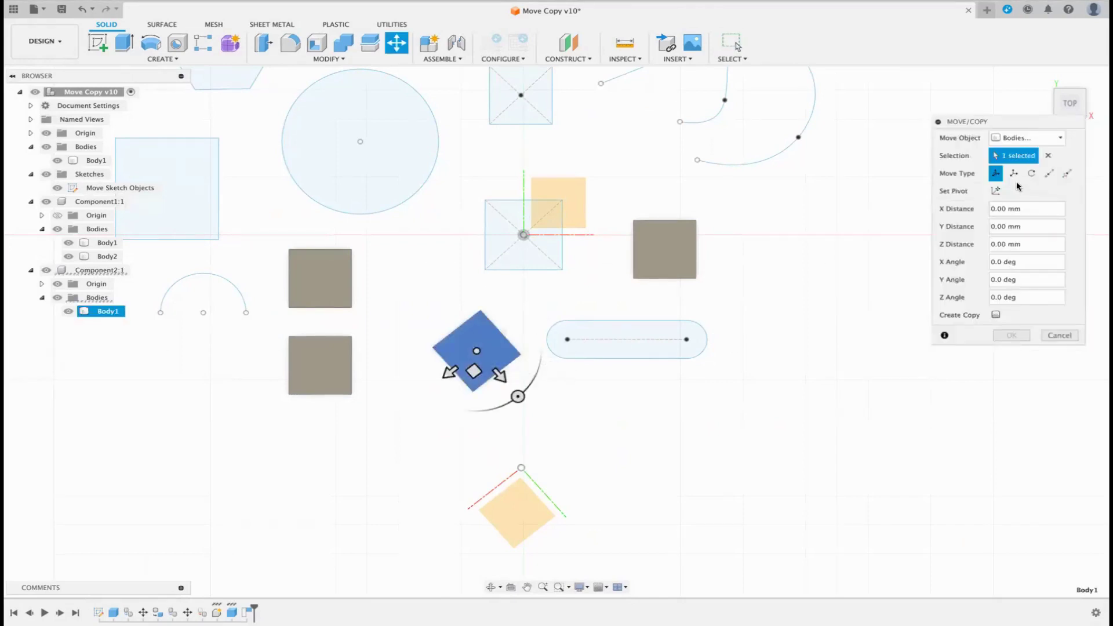
{"action": "left_click", "coordinate": [1013, 173]}
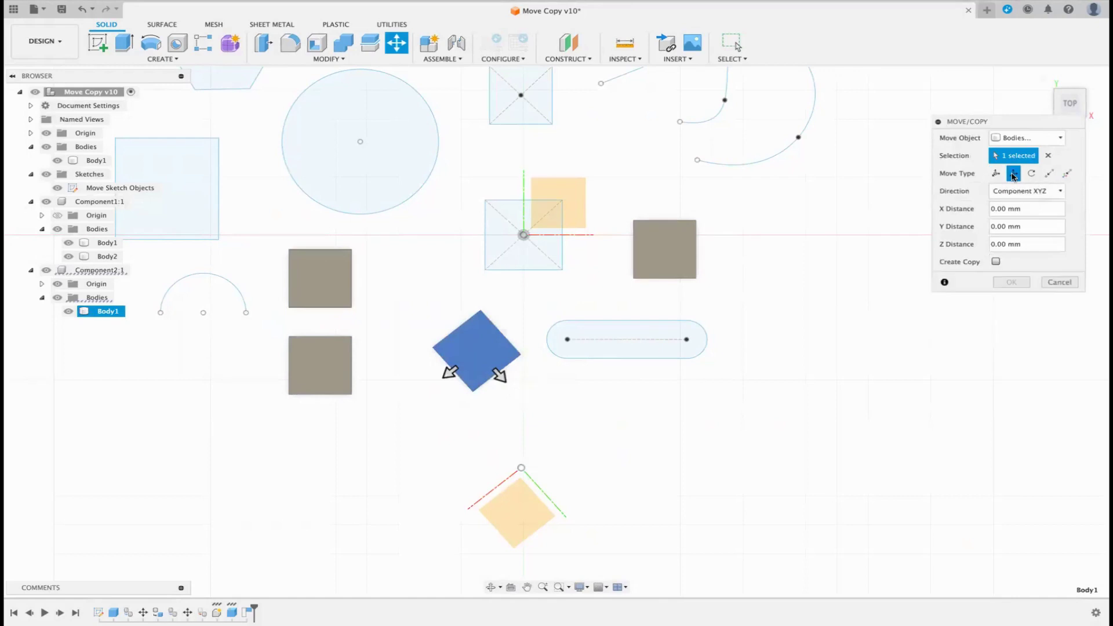
{"action": "left_click", "coordinate": [1059, 193]}
{"action": "left_click", "coordinate": [1032, 219]}
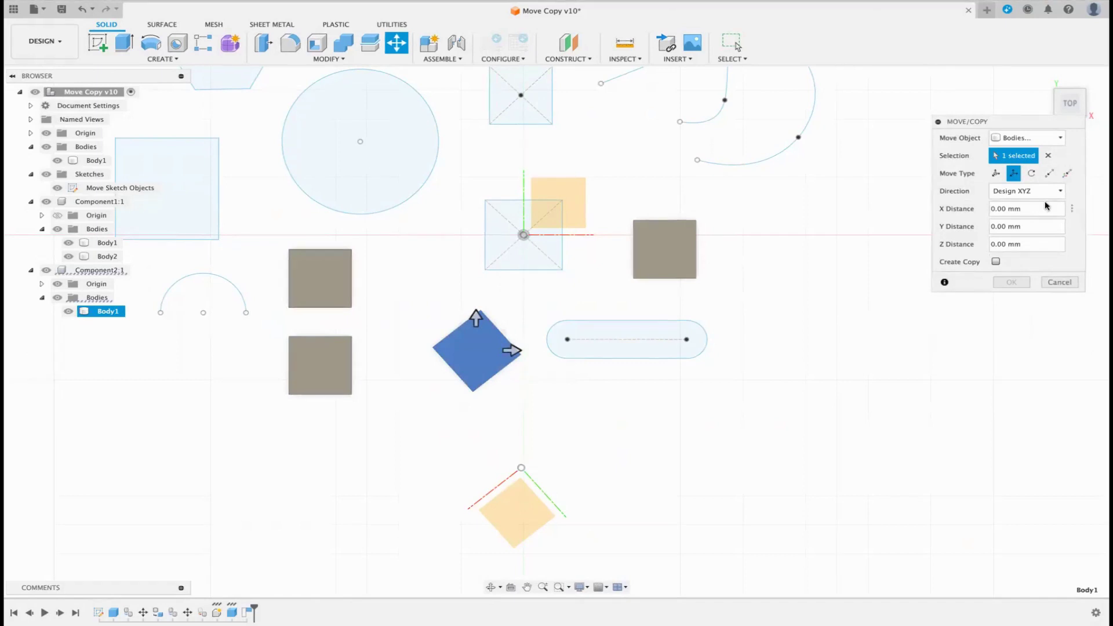
Step: Translate Component2's body by an X distance of 40 mm and a Y distance of 40 mm
{"action": "left_click", "coordinate": [1021, 210]}
{"action": "type", "text": "40"}
{"action": "left_click", "coordinate": [1030, 227]}
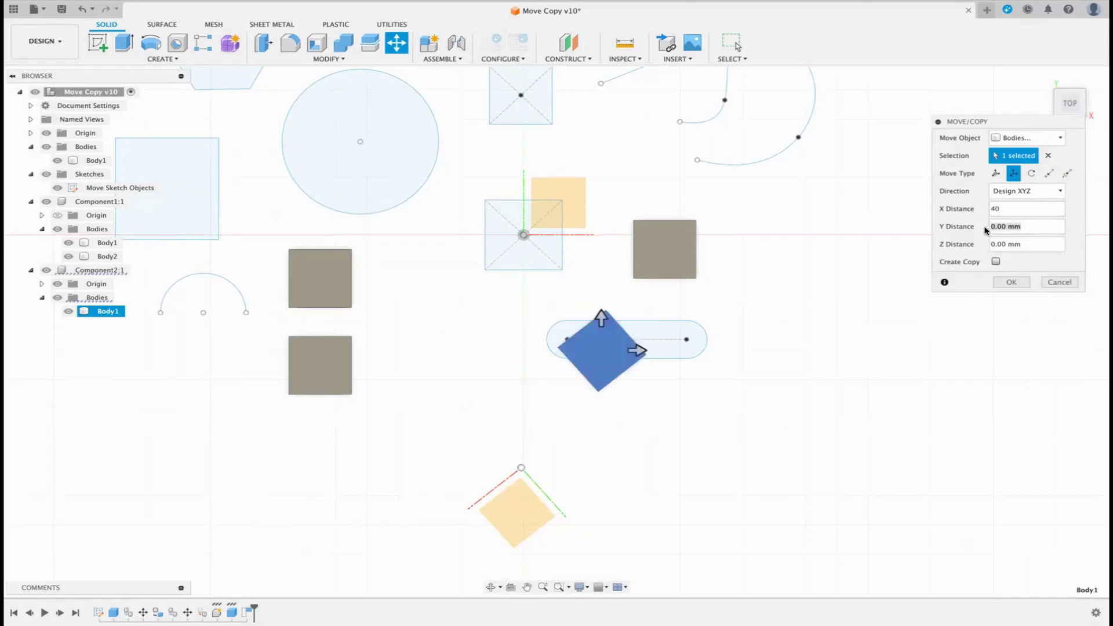
{"action": "type", "text": "40"}
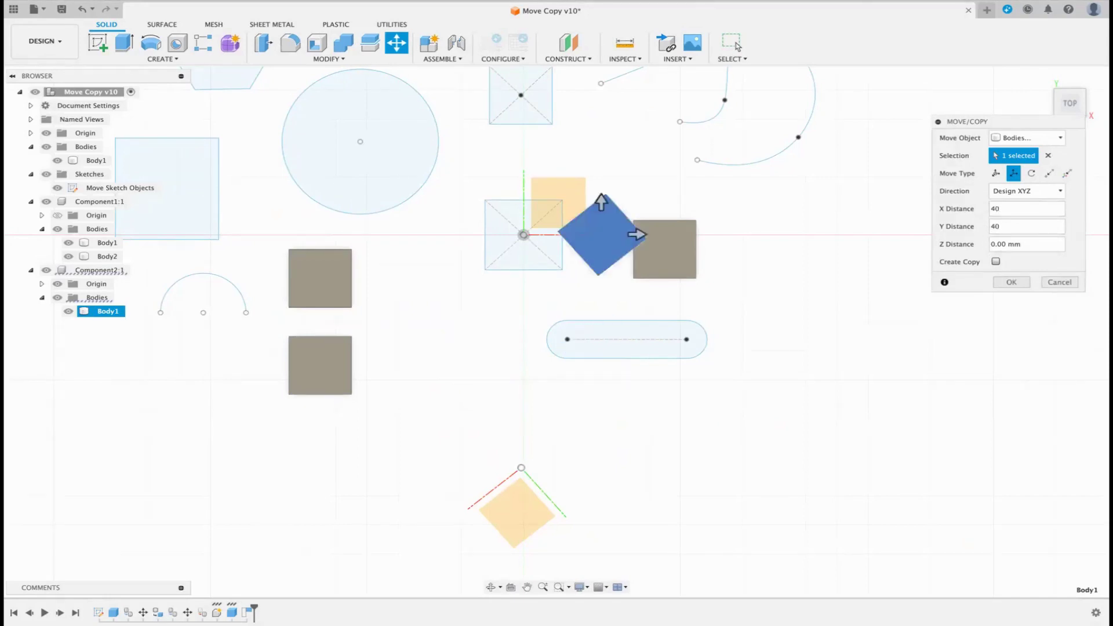
Step: Reset the X and Y distances of the translation to 0
{"action": "left_click", "coordinate": [989, 209]}
{"action": "key", "text": "Delete"}
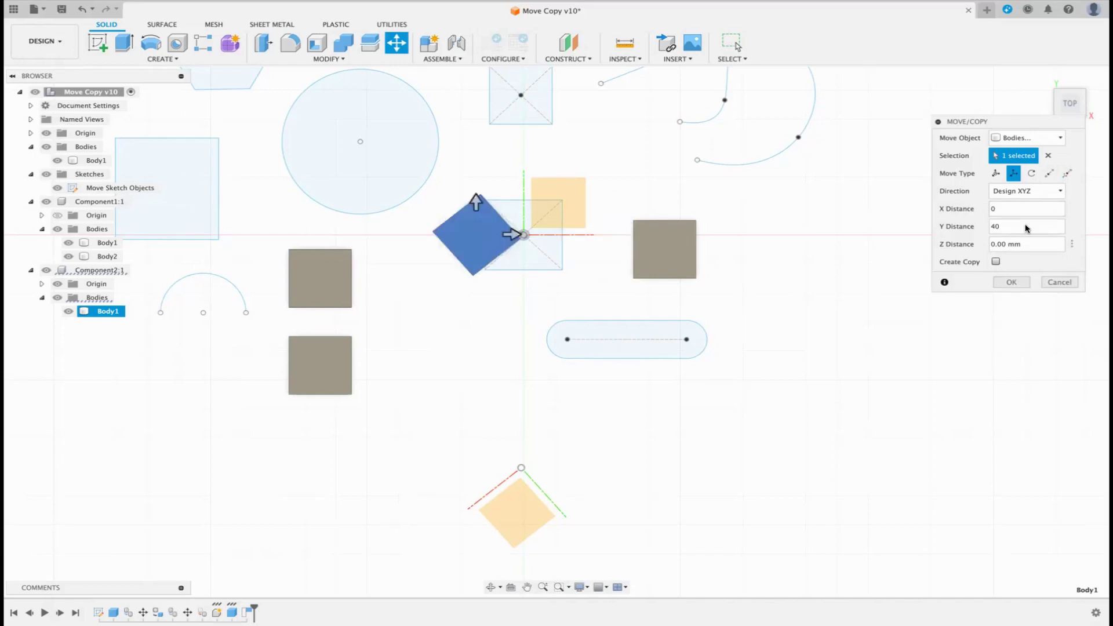
{"action": "left_click", "coordinate": [989, 226]}
{"action": "key", "text": "Delete"}
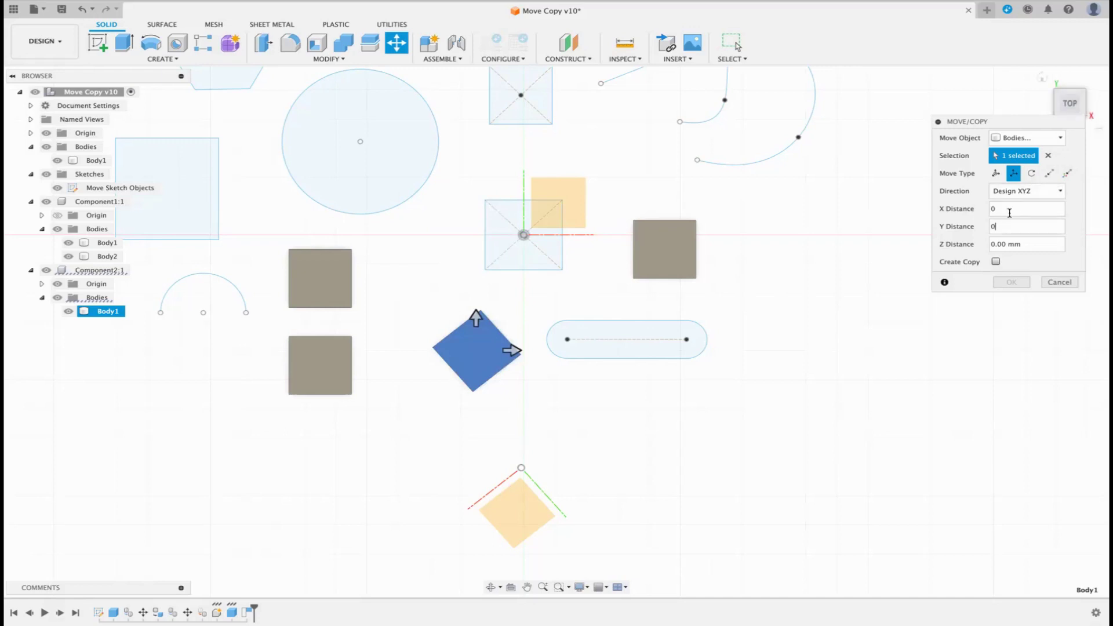
Step: Cancel the current move and restart Move/Copy on Component2's body with the Translate move type and Pick Direction
{"action": "left_click", "coordinate": [1062, 281]}
{"action": "key", "text": "m"}
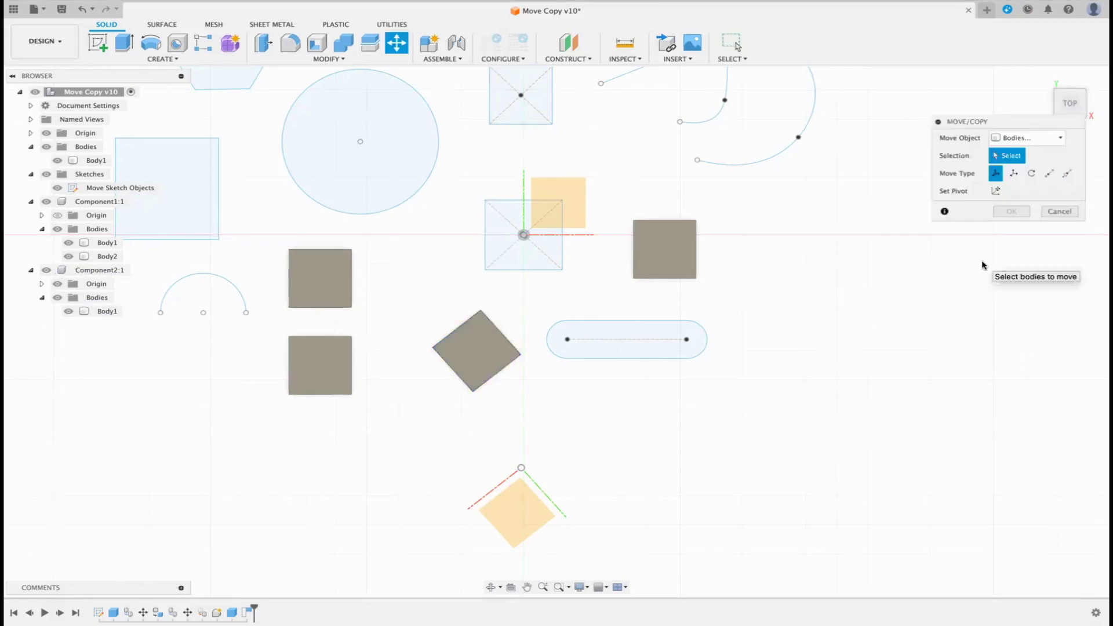
{"action": "left_click", "coordinate": [477, 349]}
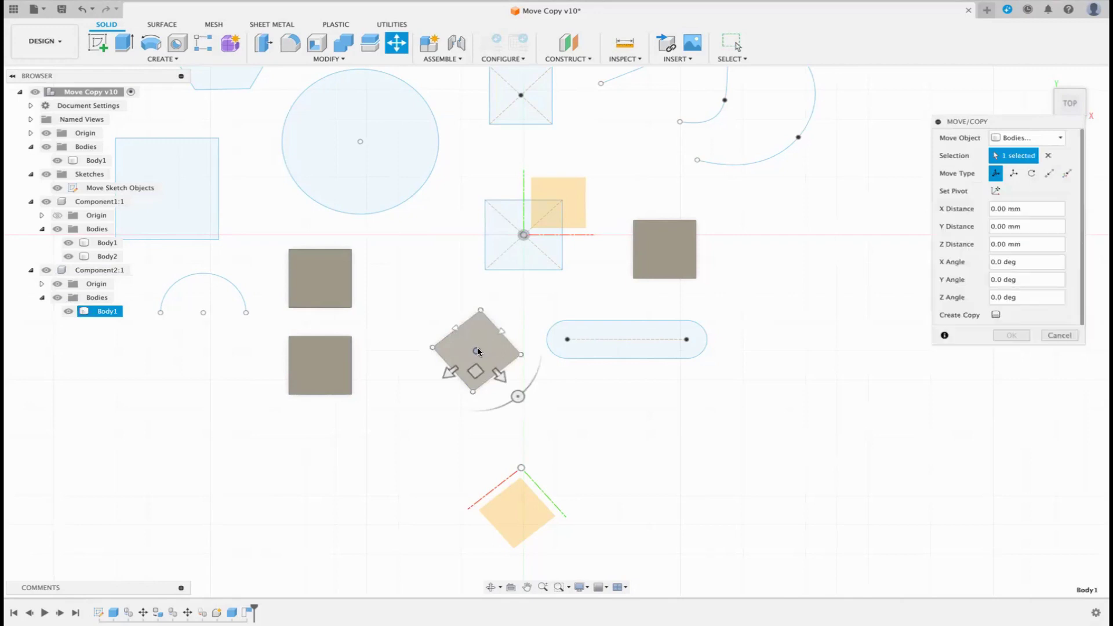
{"action": "left_click", "coordinate": [1012, 174]}
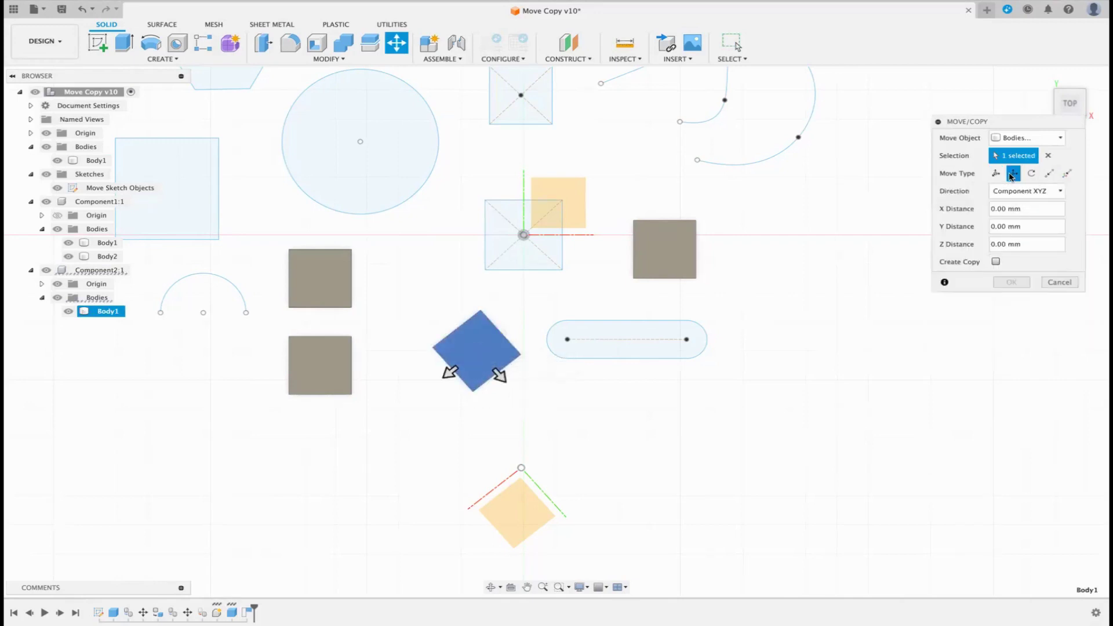
{"action": "left_click", "coordinate": [1058, 191]}
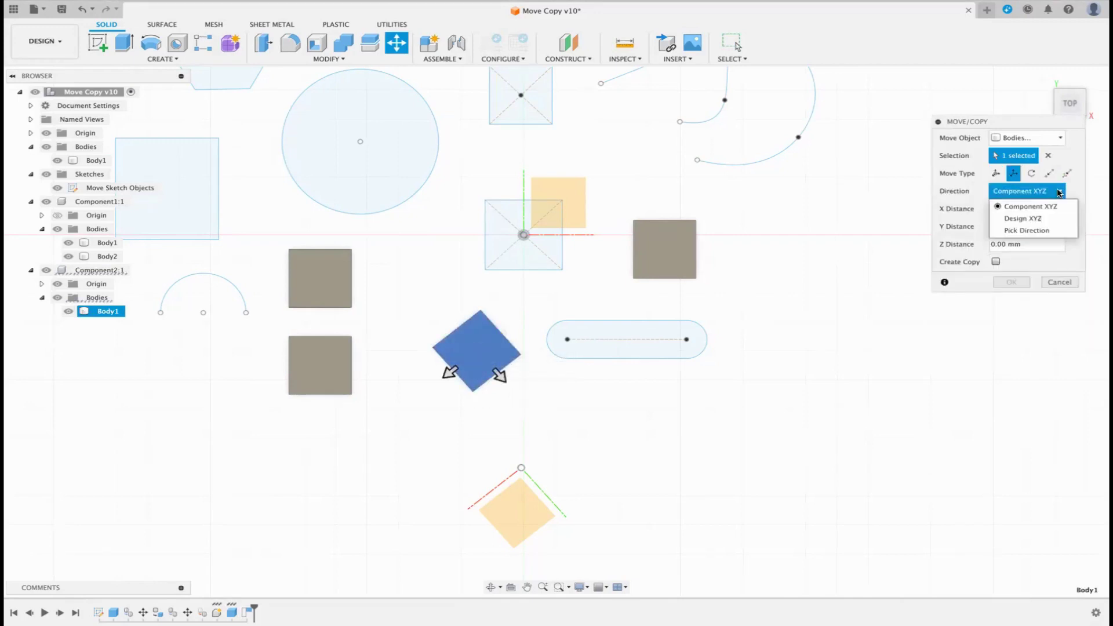
{"action": "left_click", "coordinate": [1020, 230]}
Step: Pick the angled sketch line as the direction, try translating Component2's body by -20 mm along it, and cancel the move
{"action": "scroll", "coordinate": [874, 280], "scroll_direction": "up", "scroll_amount": 3}
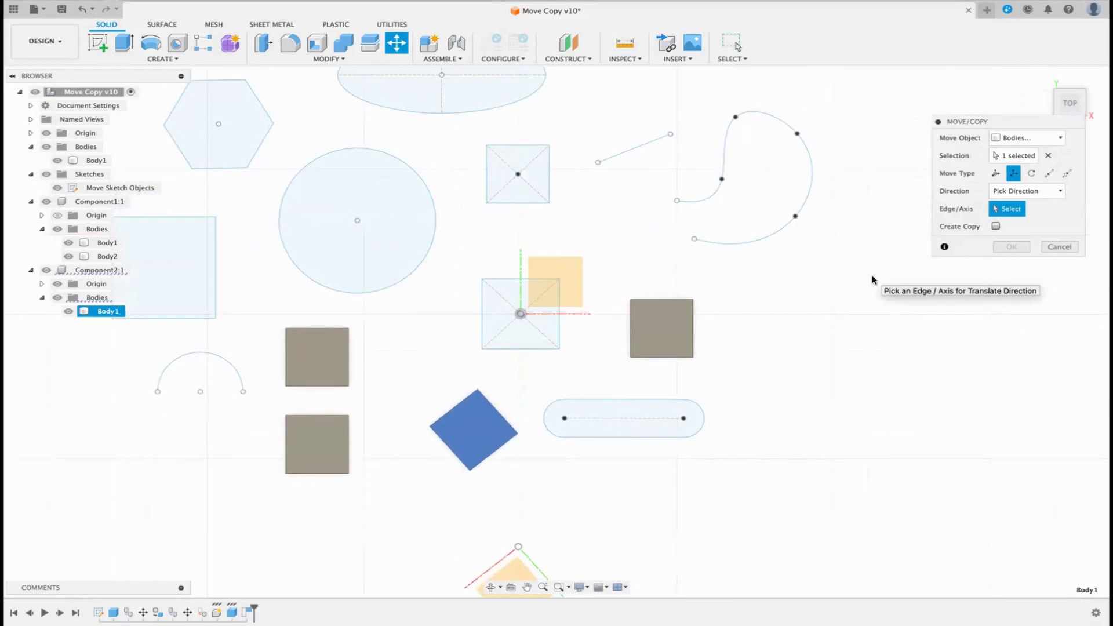
{"action": "left_click", "coordinate": [633, 153]}
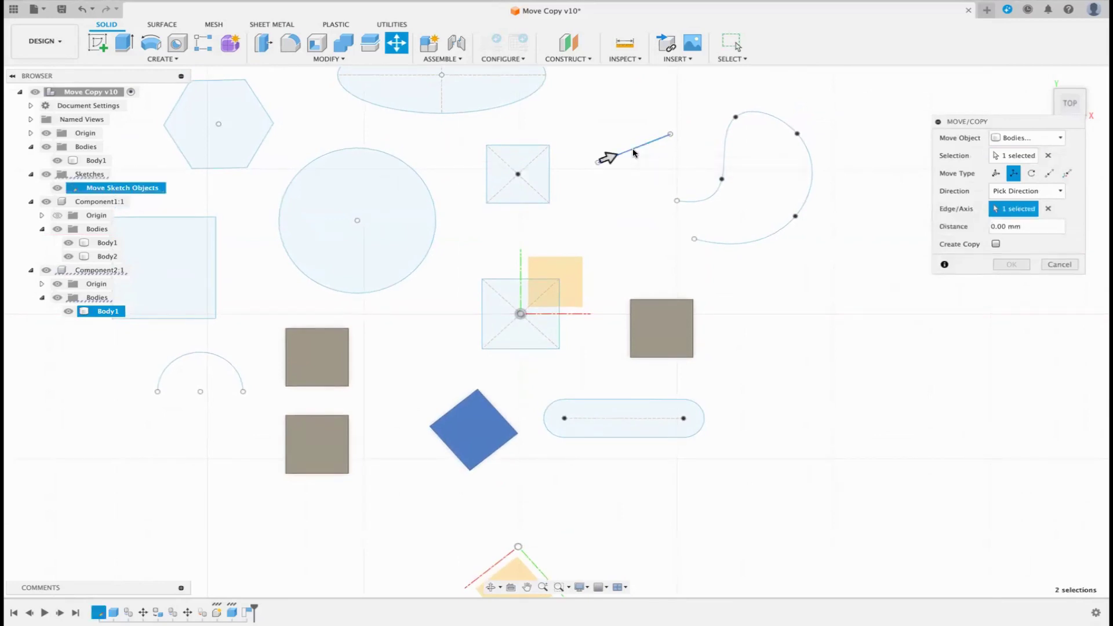
{"action": "left_click_drag", "start_coordinate": [614, 156], "coordinate": [527, 189]}
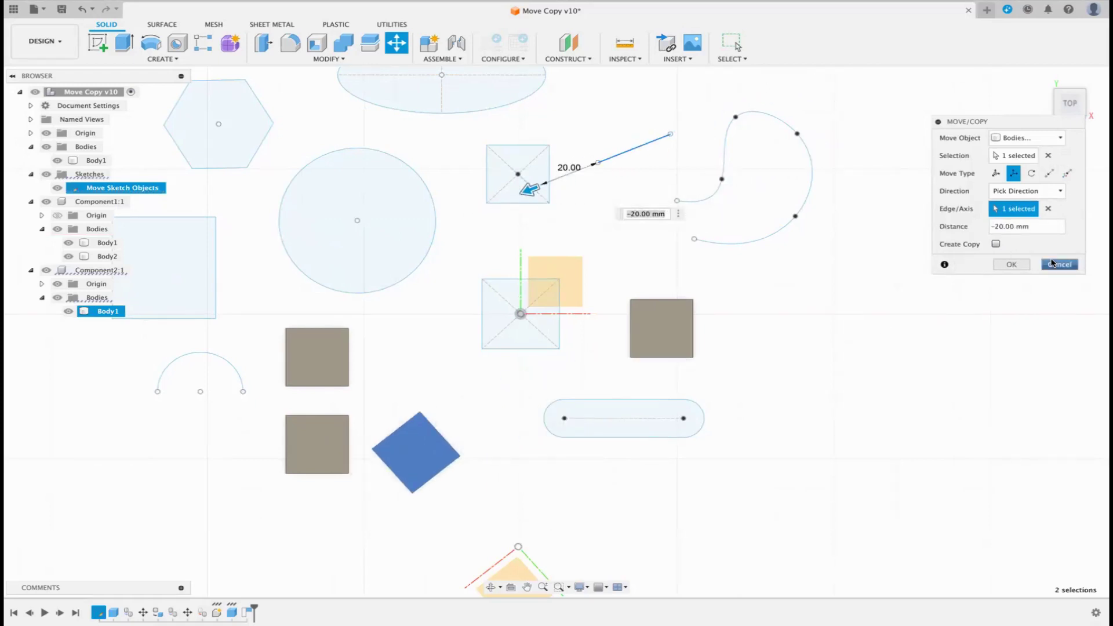
{"action": "left_click", "coordinate": [1058, 265]}
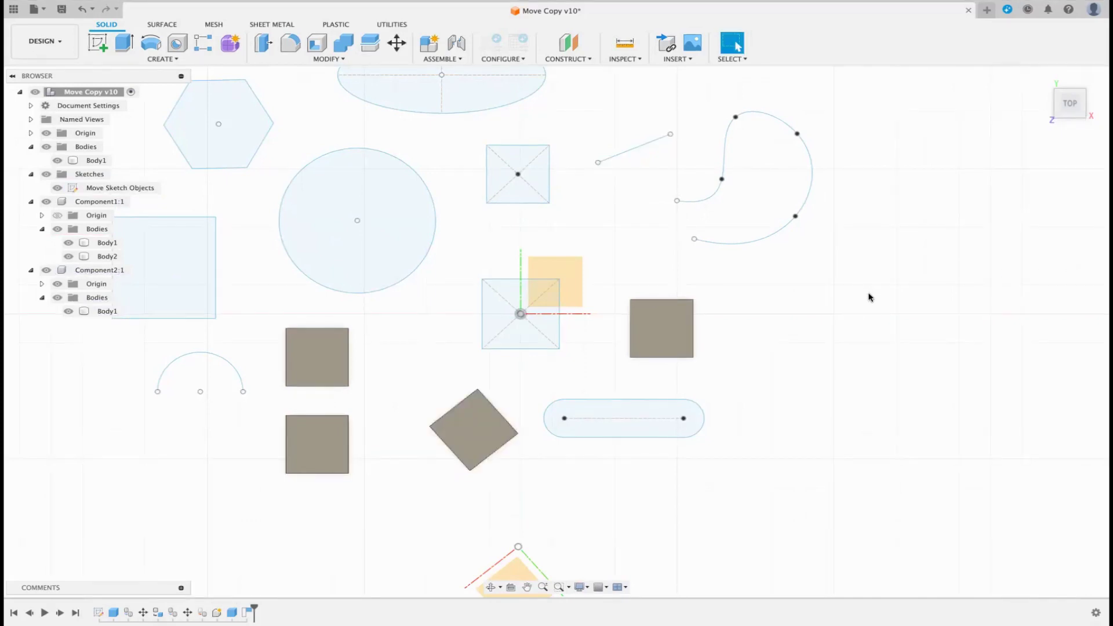
Step: Return to the home view and hide the origins of the root design and Component2
{"action": "key", "text": "m"}
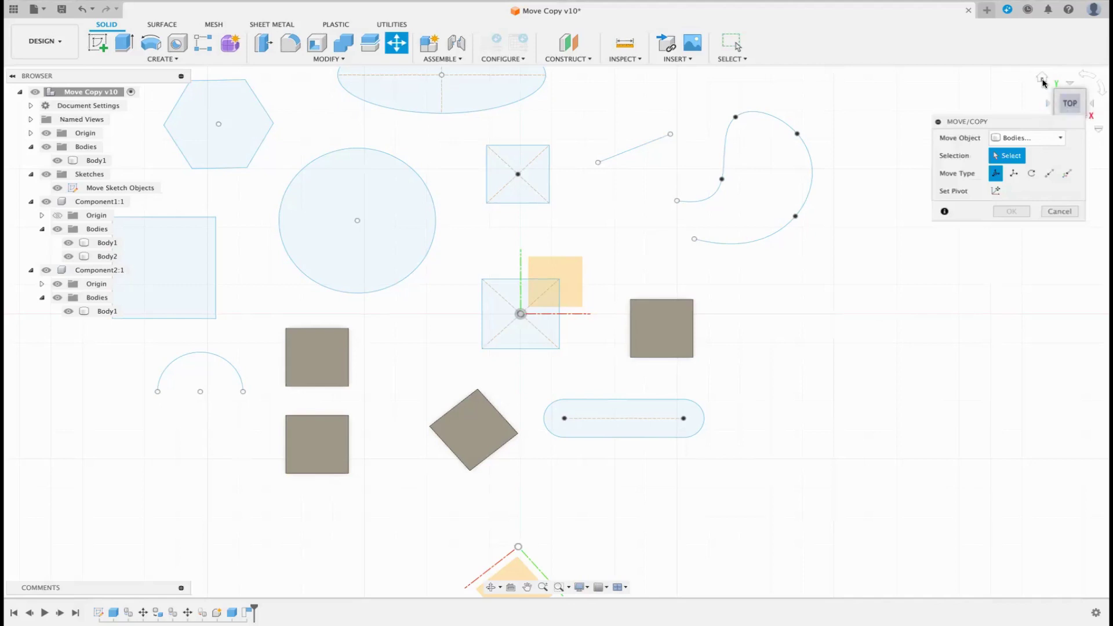
{"action": "left_click", "coordinate": [1042, 80]}
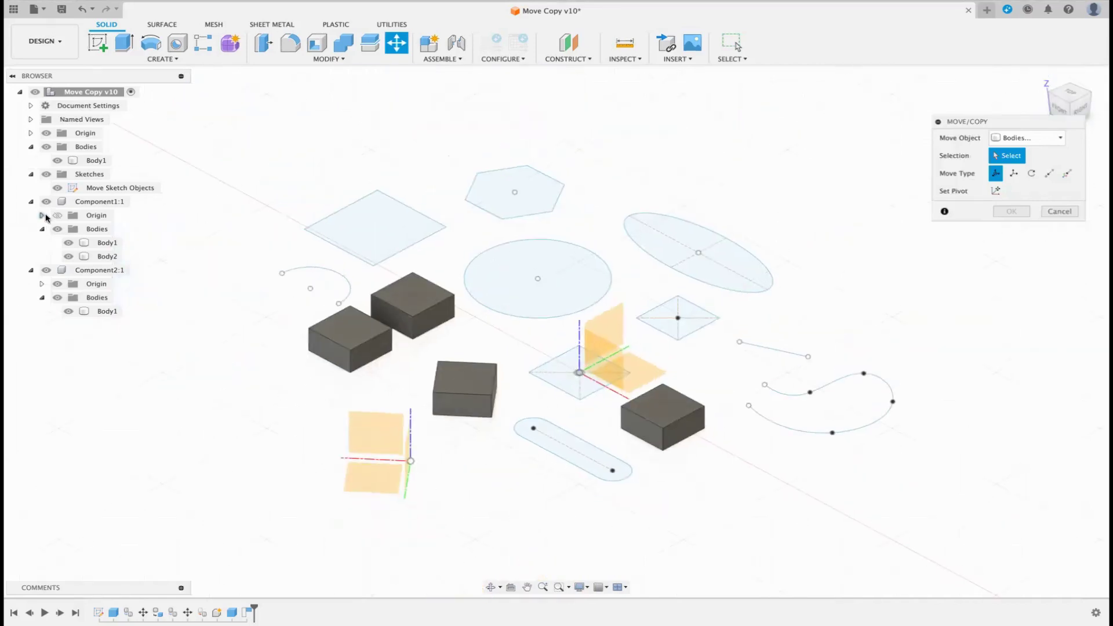
{"action": "left_click", "coordinate": [1062, 212]}
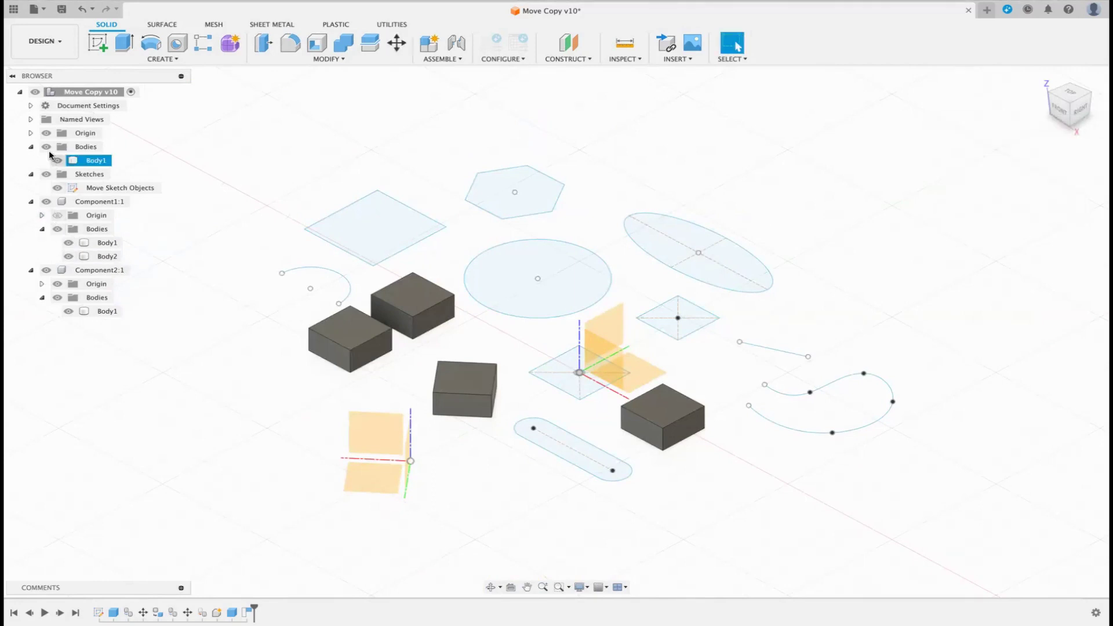
{"action": "left_click", "coordinate": [47, 133]}
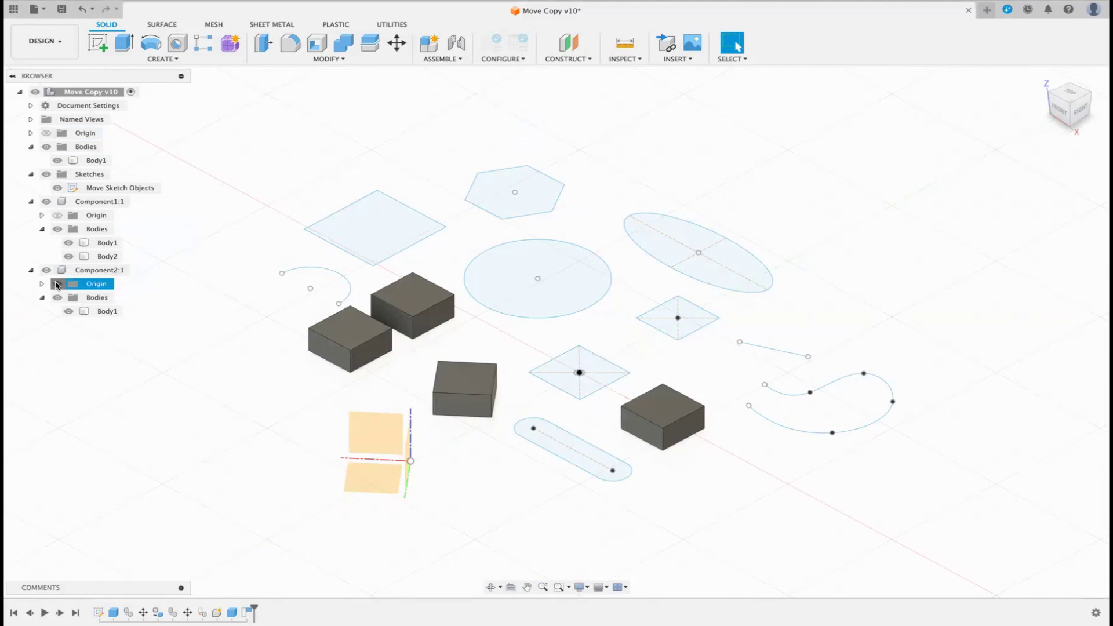
{"action": "left_click", "coordinate": [57, 284]}
Step: Start Move/Copy on the root design's Body1 with the Rotate move type and rotate it -90 degrees about its front-right bottom edge
{"action": "key", "text": "m"}
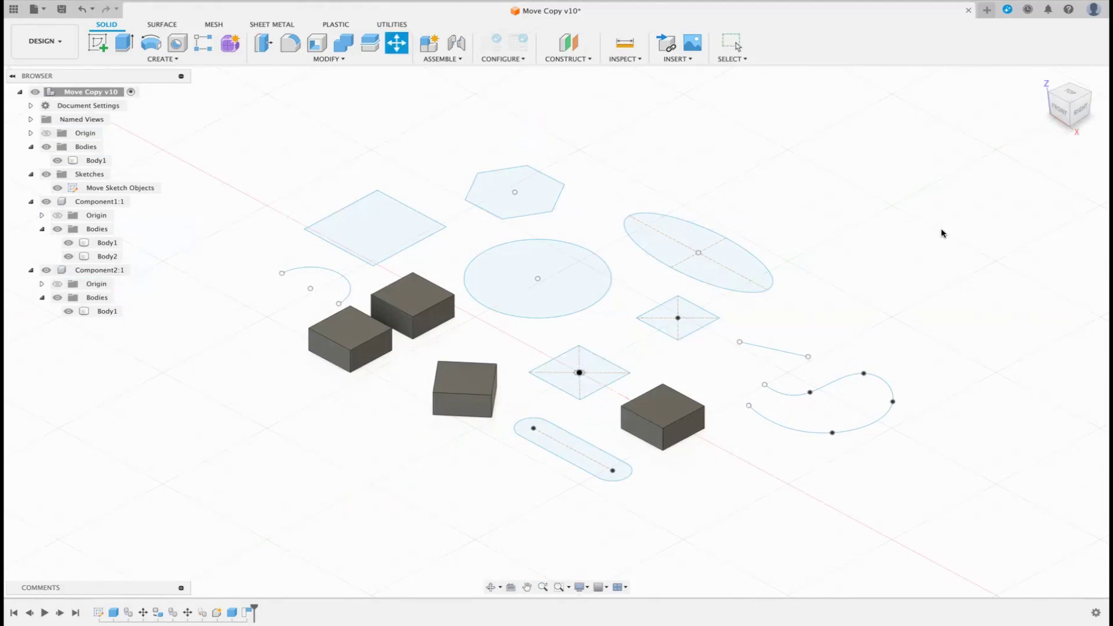
{"action": "left_click", "coordinate": [663, 395]}
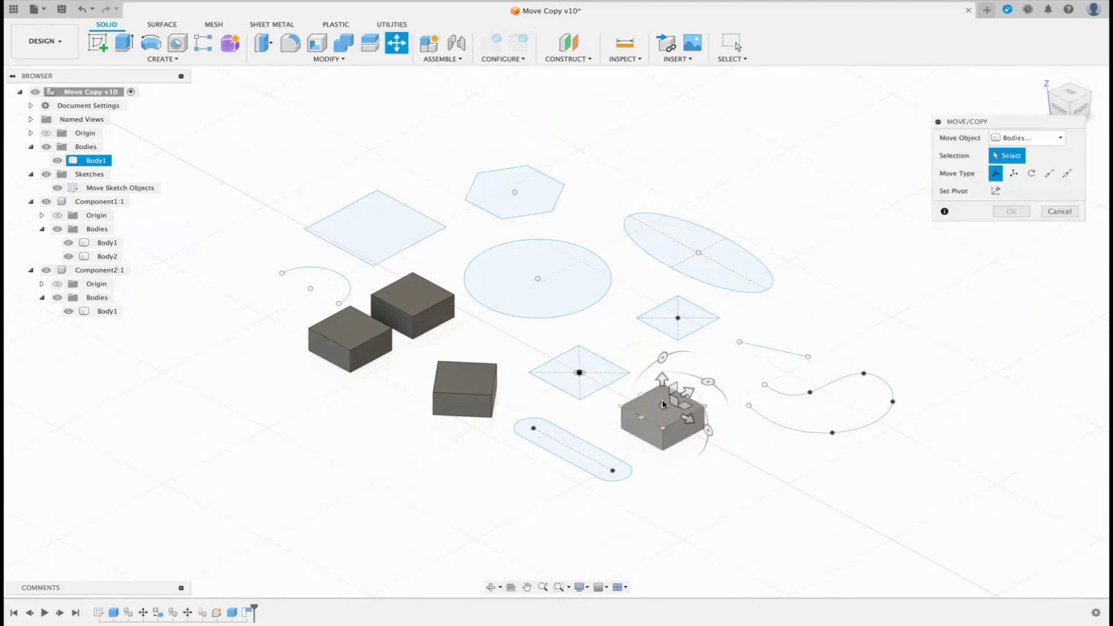
{"action": "left_click", "coordinate": [1032, 173]}
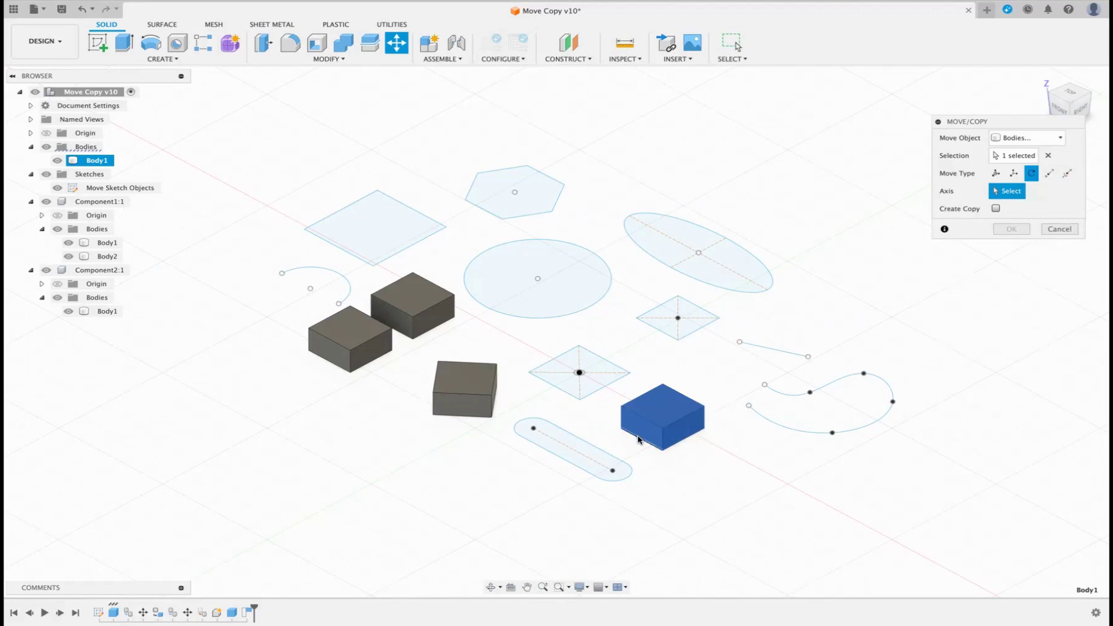
{"action": "left_click", "coordinate": [687, 444]}
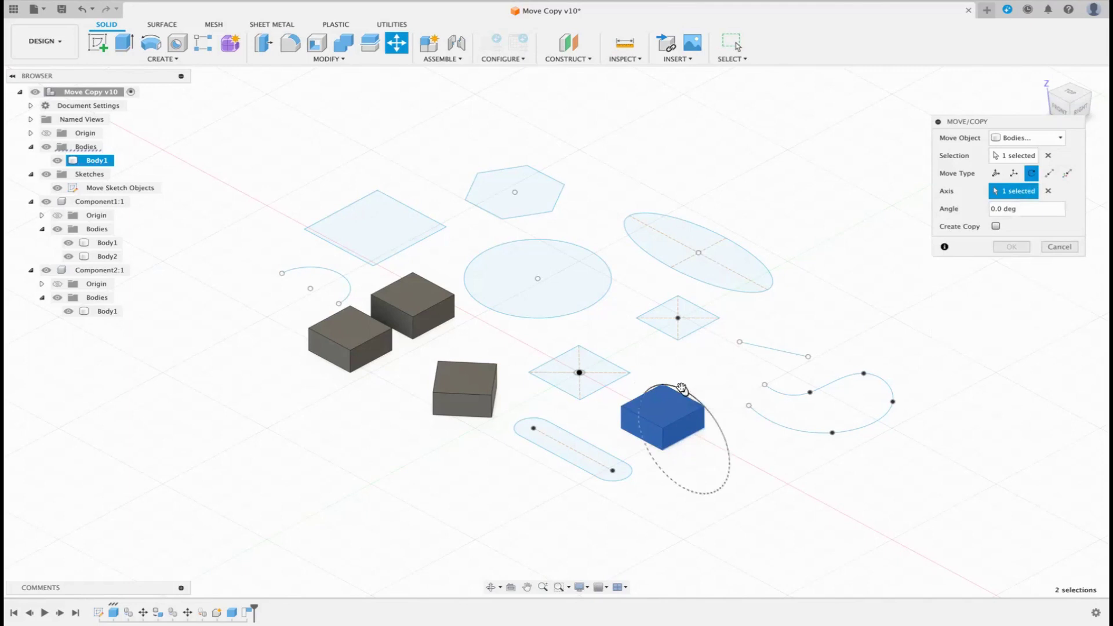
{"action": "left_click_drag", "start_coordinate": [684, 390], "coordinate": [714, 459]}
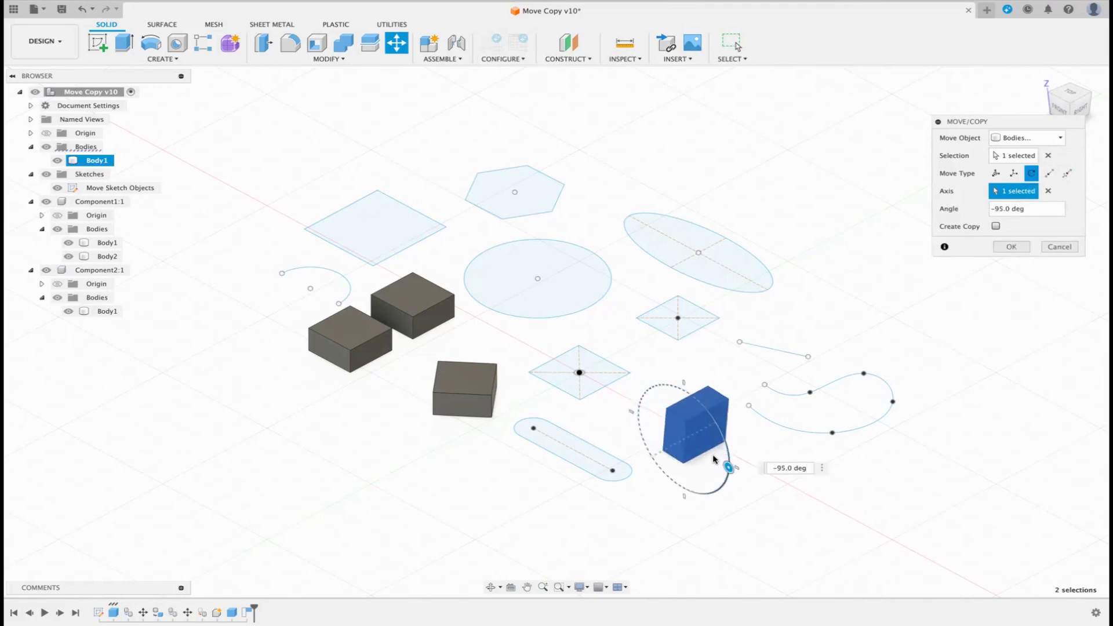
{"action": "left_click_drag", "start_coordinate": [713, 457], "coordinate": [713, 454]}
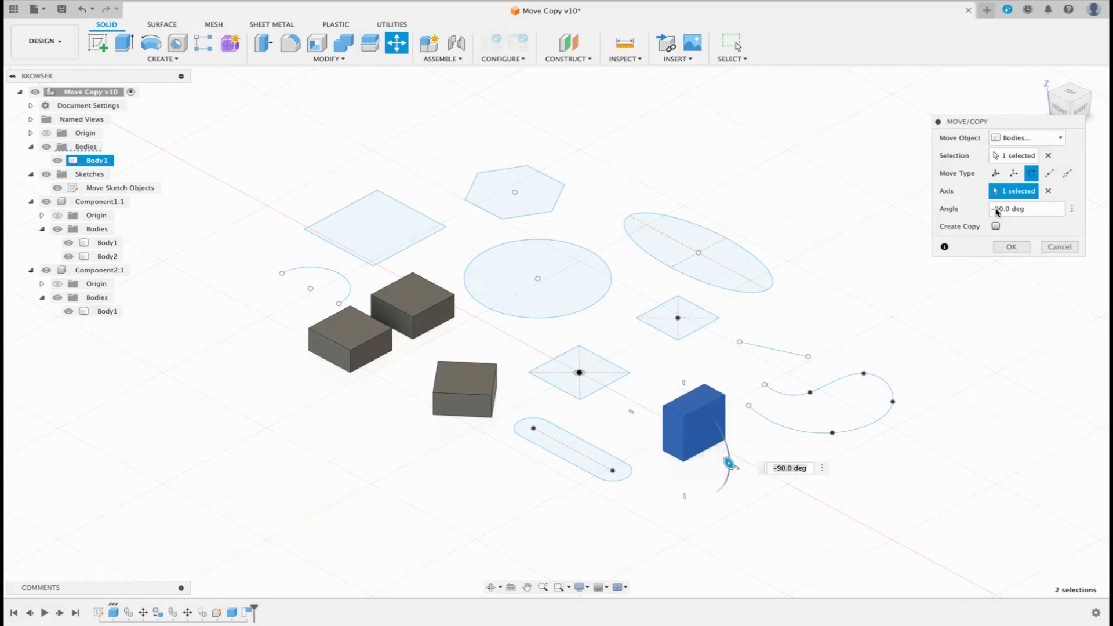
Step: Replace the rotation axis with the front vertical edge of Component1's Body1, swing the root body to -350 degrees, and cancel
{"action": "left_click", "coordinate": [1046, 191]}
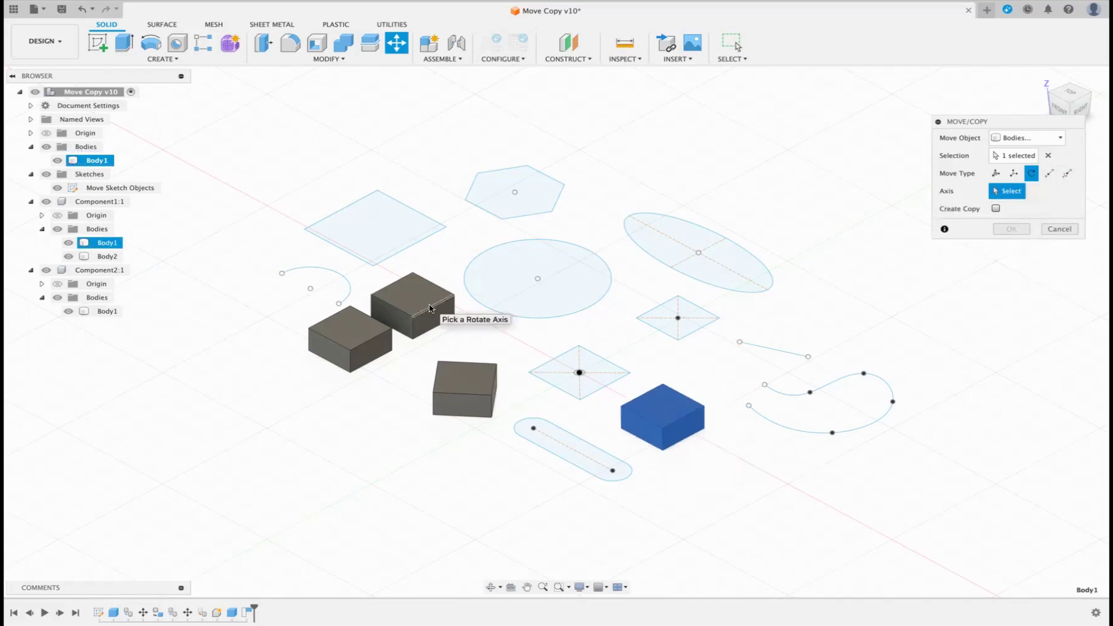
{"action": "left_click", "coordinate": [412, 331]}
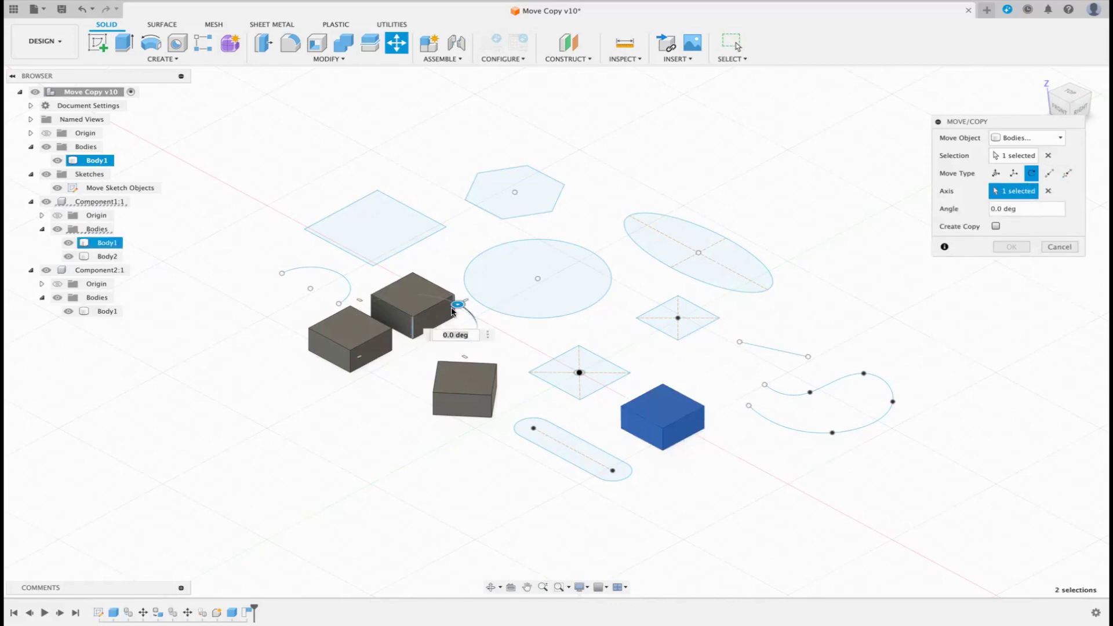
{"action": "left_click_drag", "start_coordinate": [458, 305], "coordinate": [670, 236]}
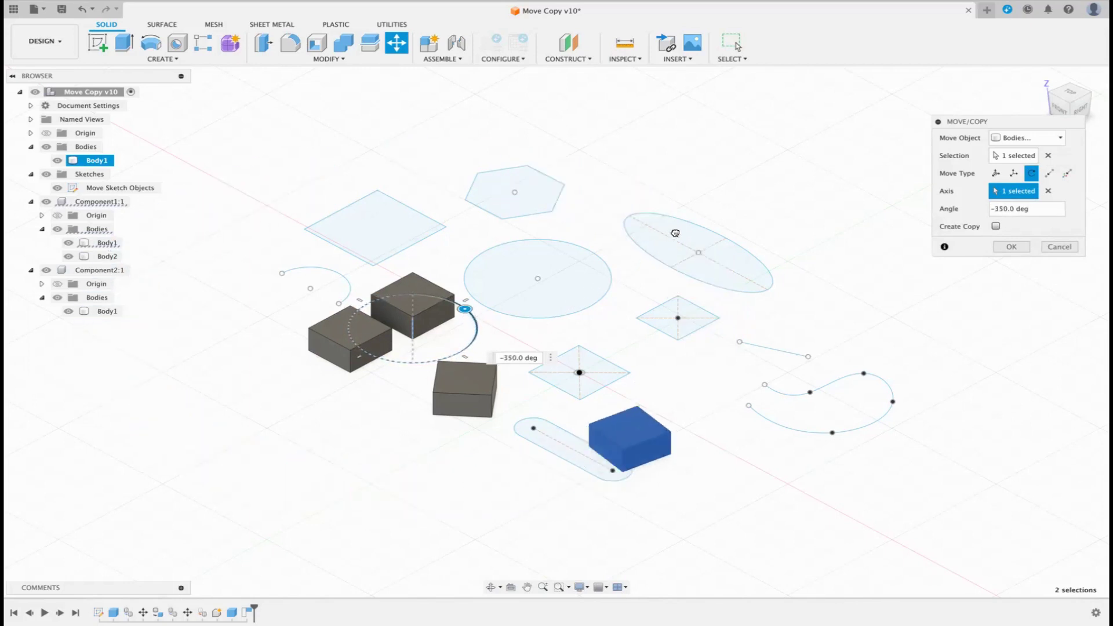
{"action": "left_click", "coordinate": [1057, 246]}
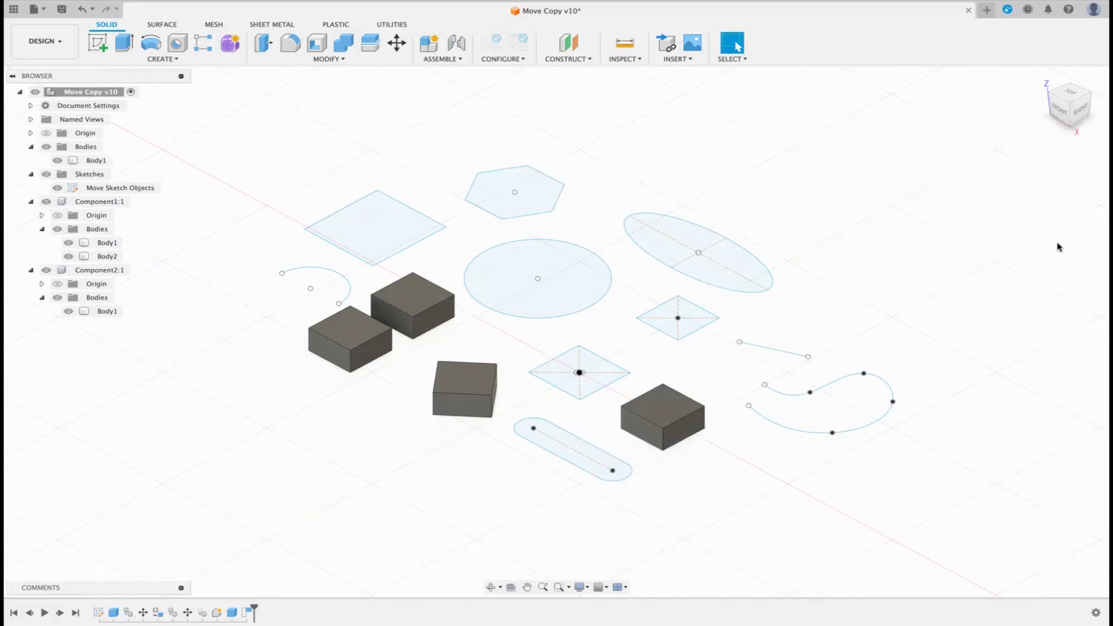
Step: Start Move/Copy on the root design's Body1 with the Point to Point move type and set its left bottom corner as the origin point
{"action": "key", "text": "m"}
{"action": "left_click", "coordinate": [654, 413]}
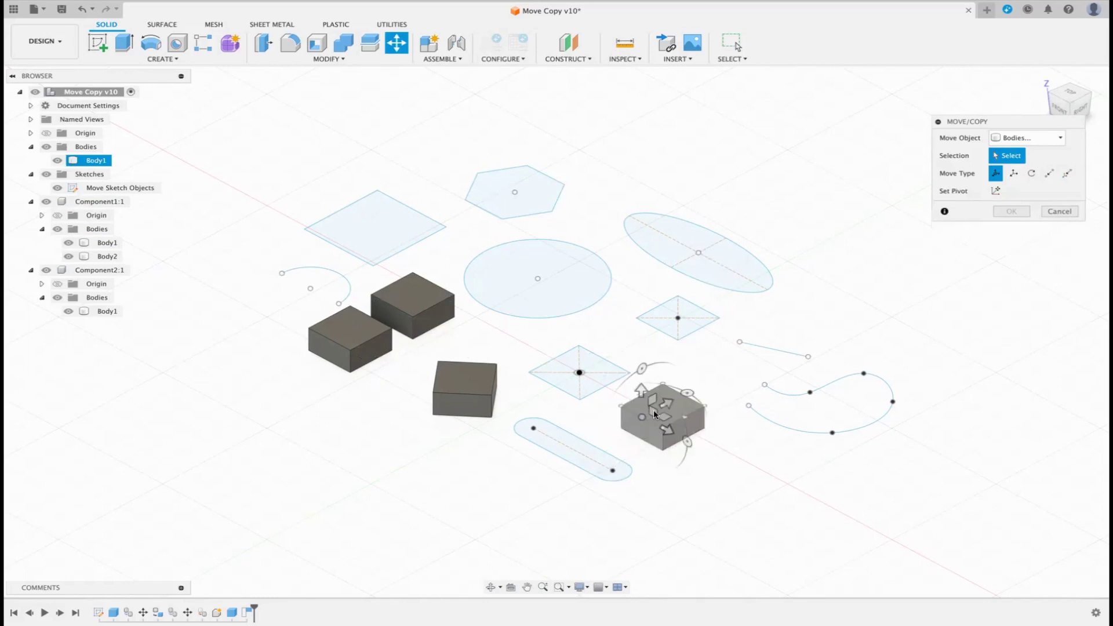
{"action": "left_click", "coordinate": [654, 413]}
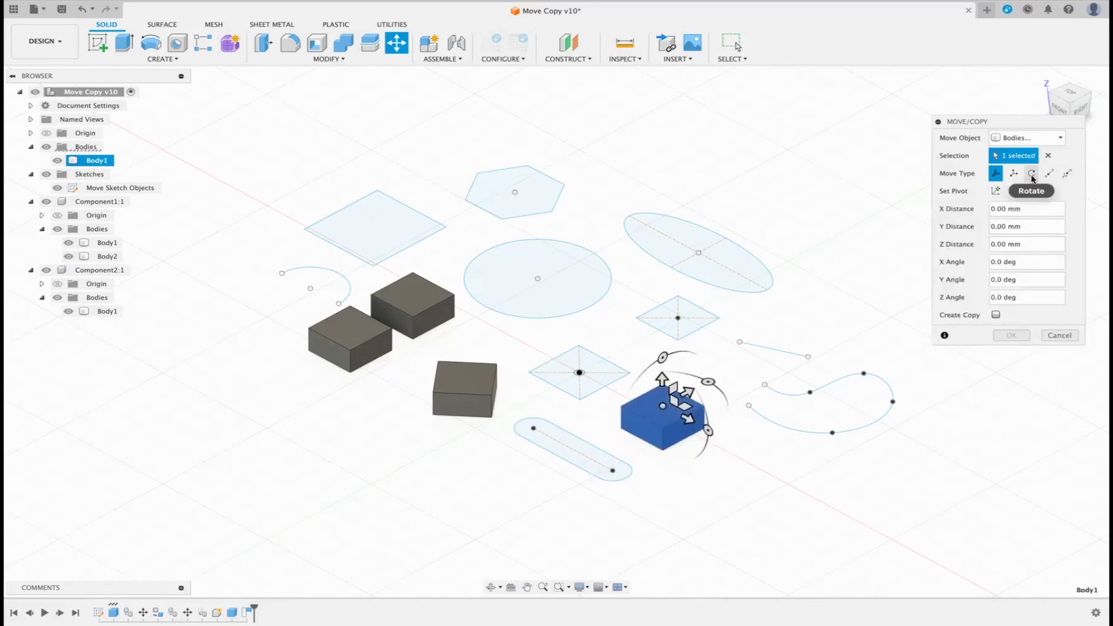
{"action": "left_click", "coordinate": [1050, 173]}
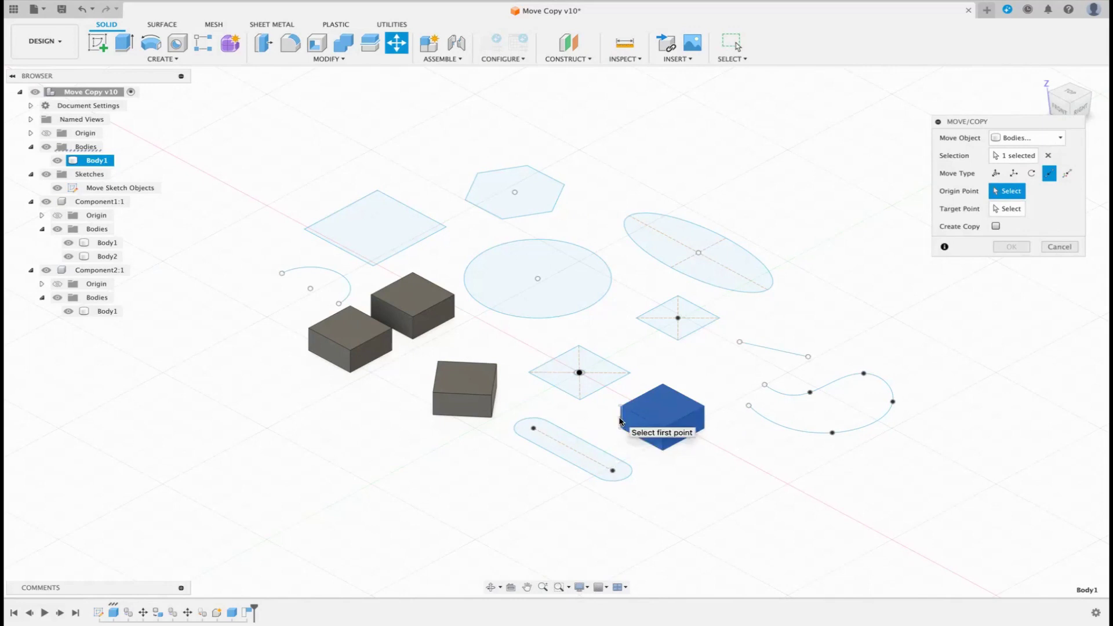
{"action": "scroll", "coordinate": [619, 421], "scroll_direction": "up", "scroll_amount": 5}
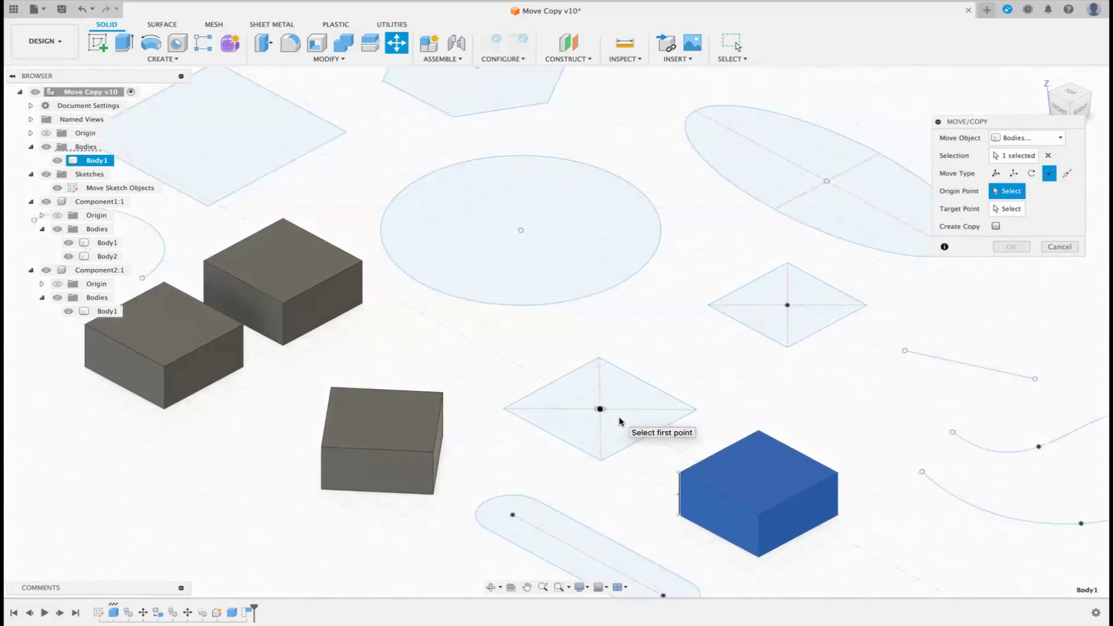
{"action": "middle_click_drag", "start_coordinate": [621, 427], "coordinate": [619, 385]}
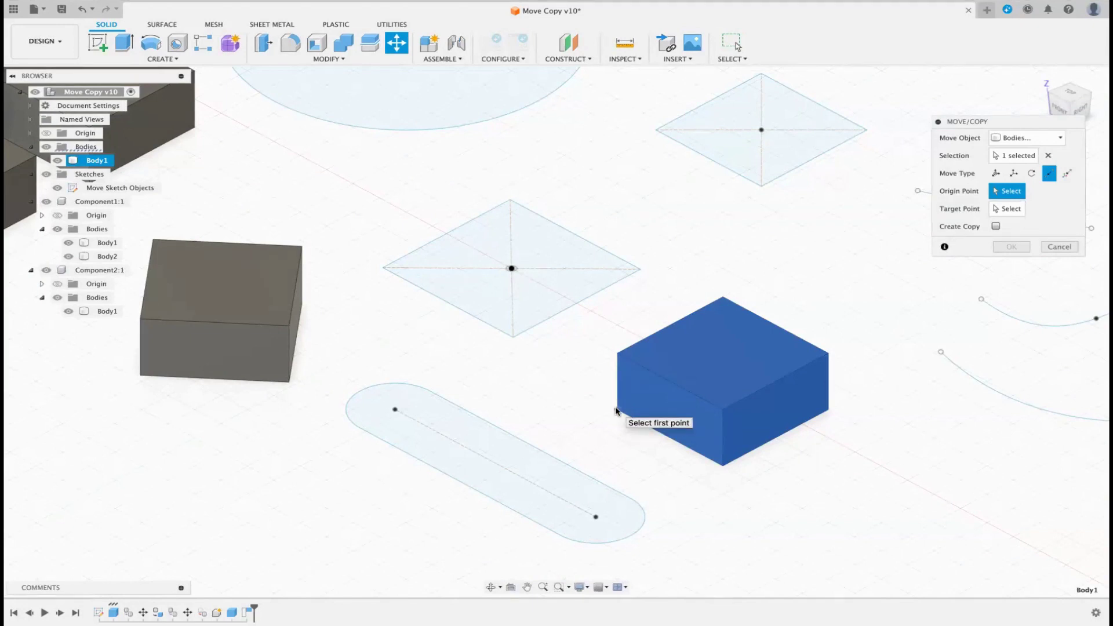
{"action": "left_click", "coordinate": [616, 410]}
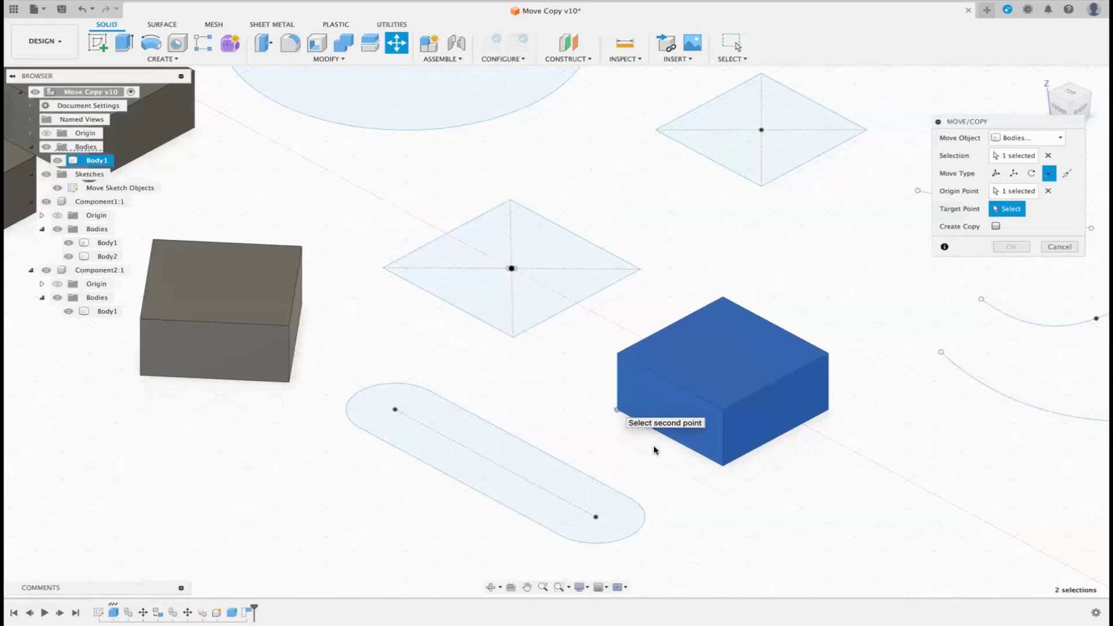
Step: Set the nearest bottom corner of Component2's body as the target point so the two bodies meet there
{"action": "scroll", "coordinate": [632, 477], "scroll_direction": "down", "scroll_amount": 3}
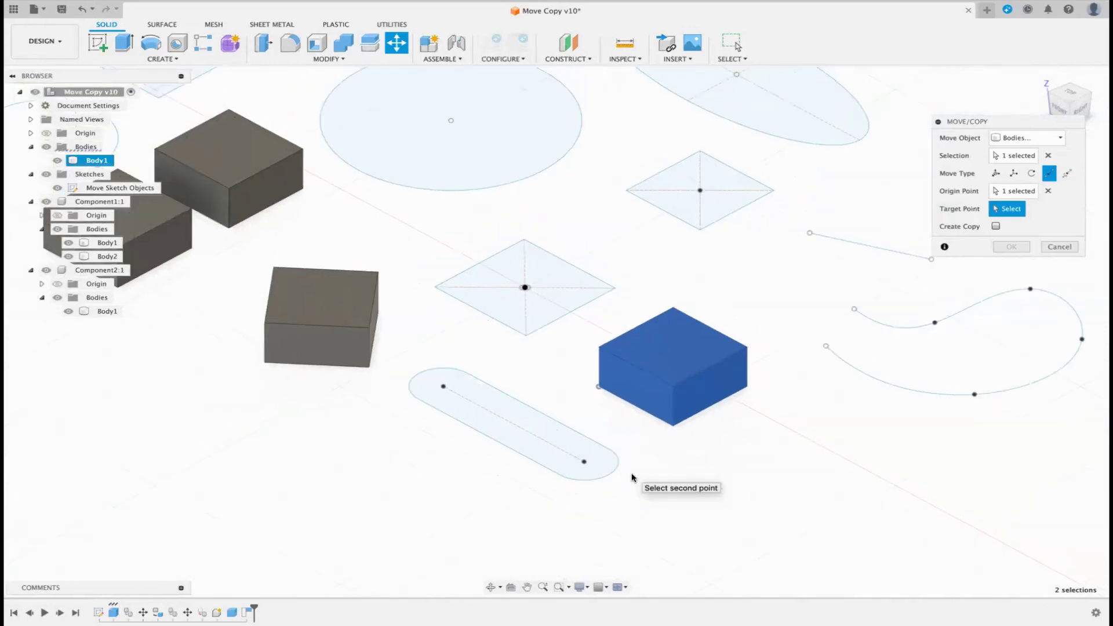
{"action": "middle_click_drag", "start_coordinate": [387, 397], "coordinate": [452, 404]}
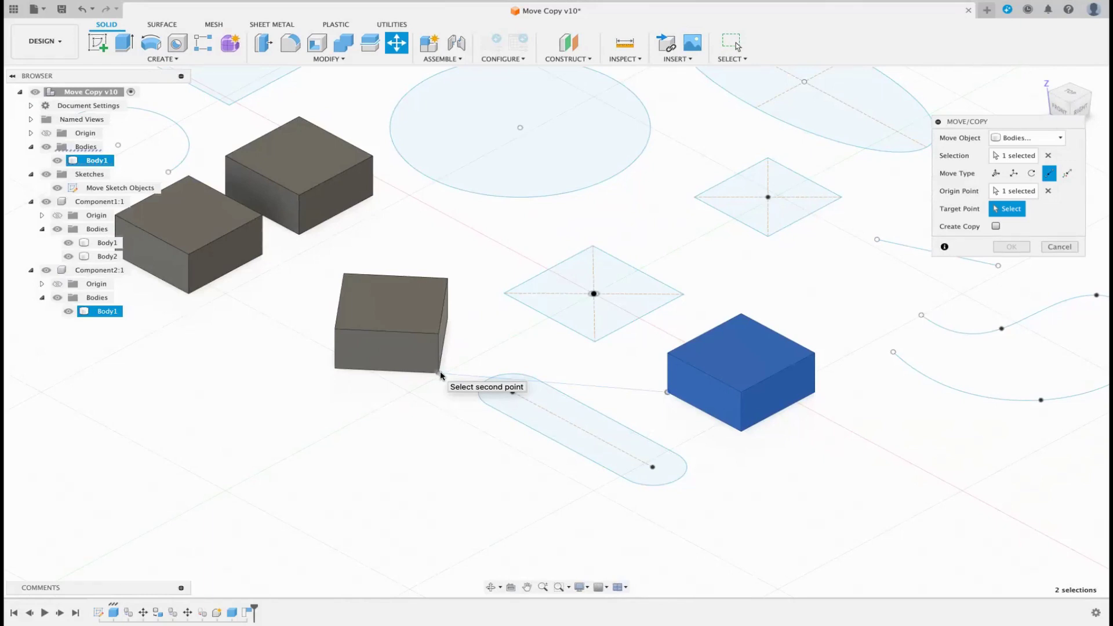
{"action": "left_click", "coordinate": [439, 374]}
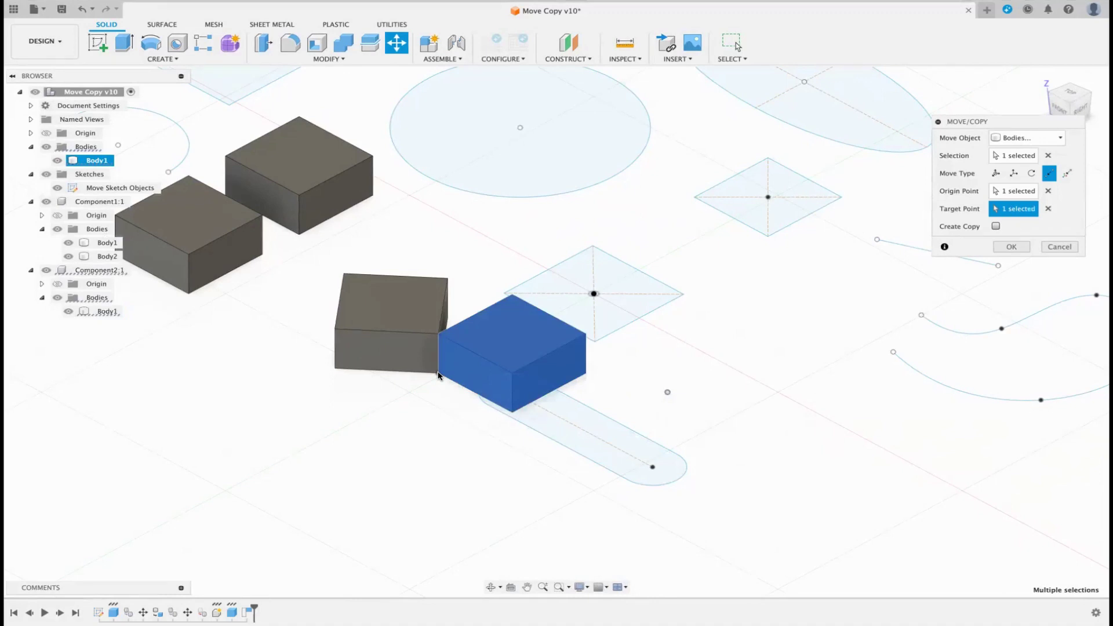
Step: Retarget the body to the hexagon's center point, and finally to the straight sketch line's endpoint nearest the spline
{"action": "scroll", "coordinate": [439, 374], "scroll_direction": "down", "scroll_amount": 3}
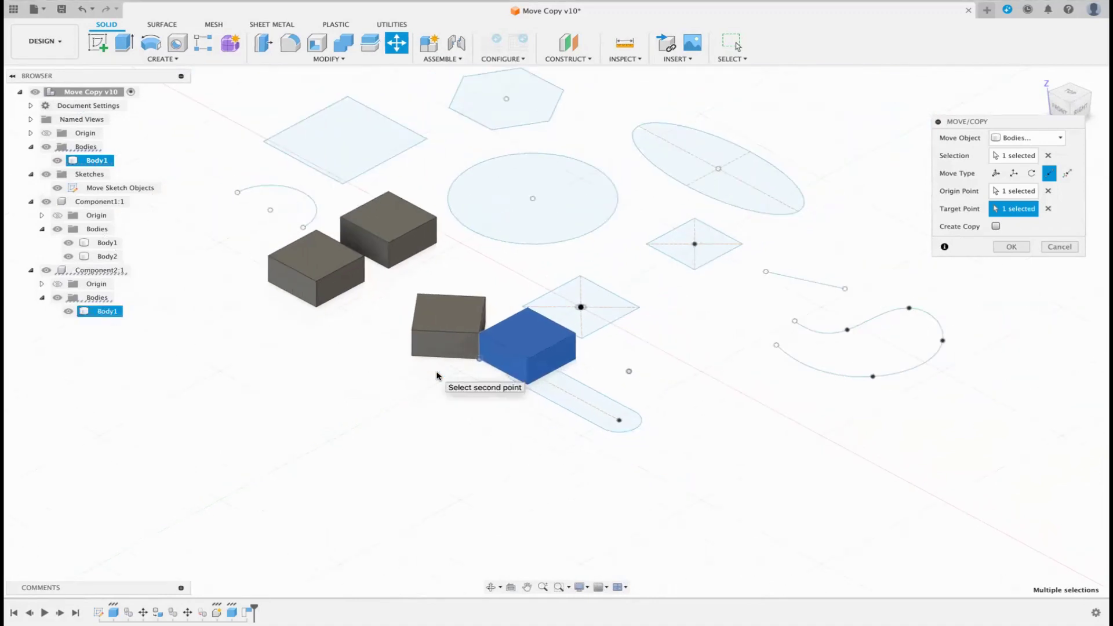
{"action": "scroll", "coordinate": [436, 375], "scroll_direction": "up", "scroll_amount": 3}
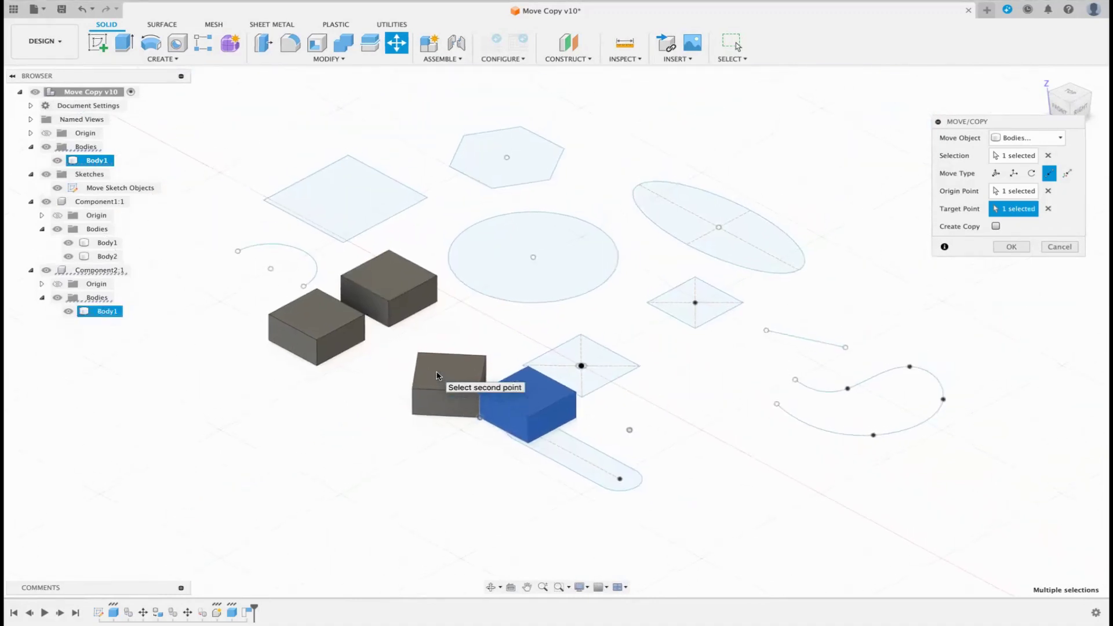
{"action": "left_click", "coordinate": [506, 158]}
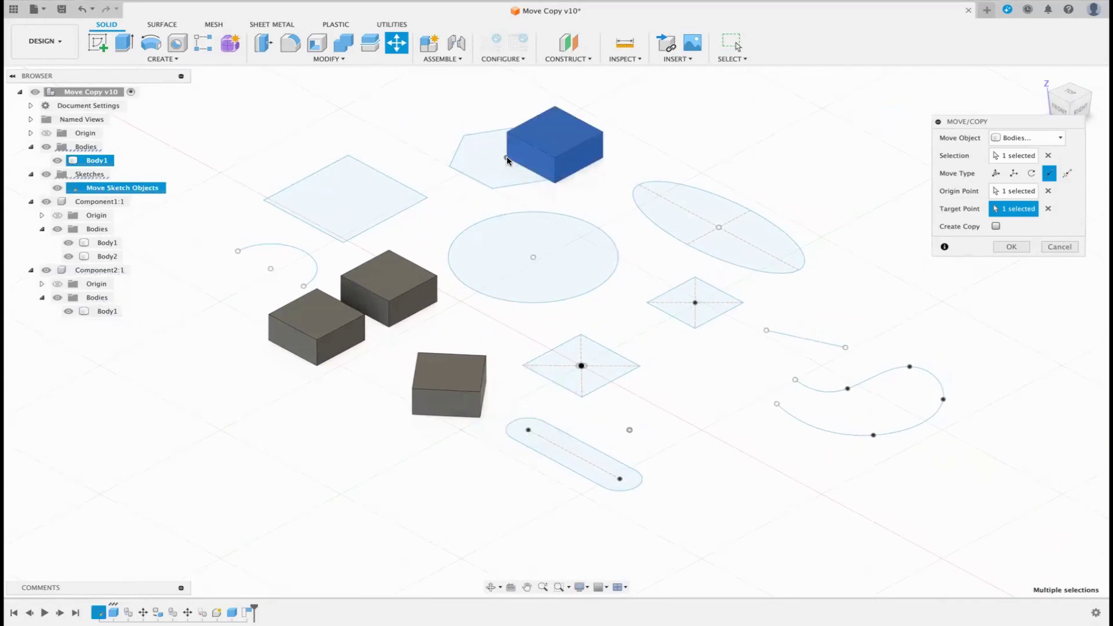
{"action": "left_click", "coordinate": [846, 347]}
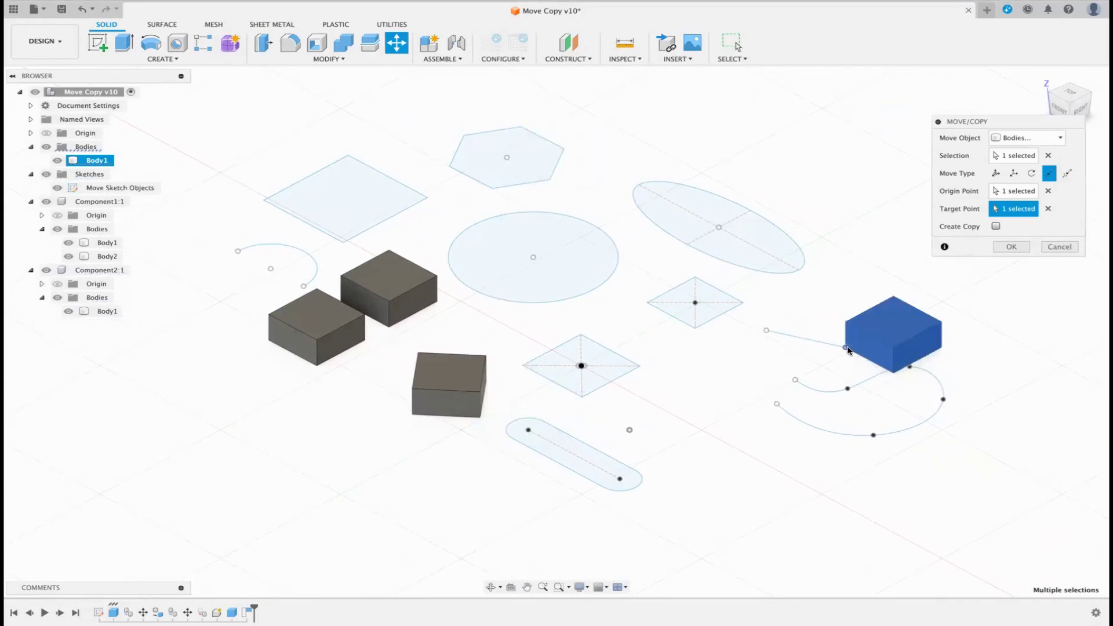
Step: Retarget the body to the spline's lowest fit point and to the straight sketch line's midpoint, and cancel the move
{"action": "left_click", "coordinate": [873, 435]}
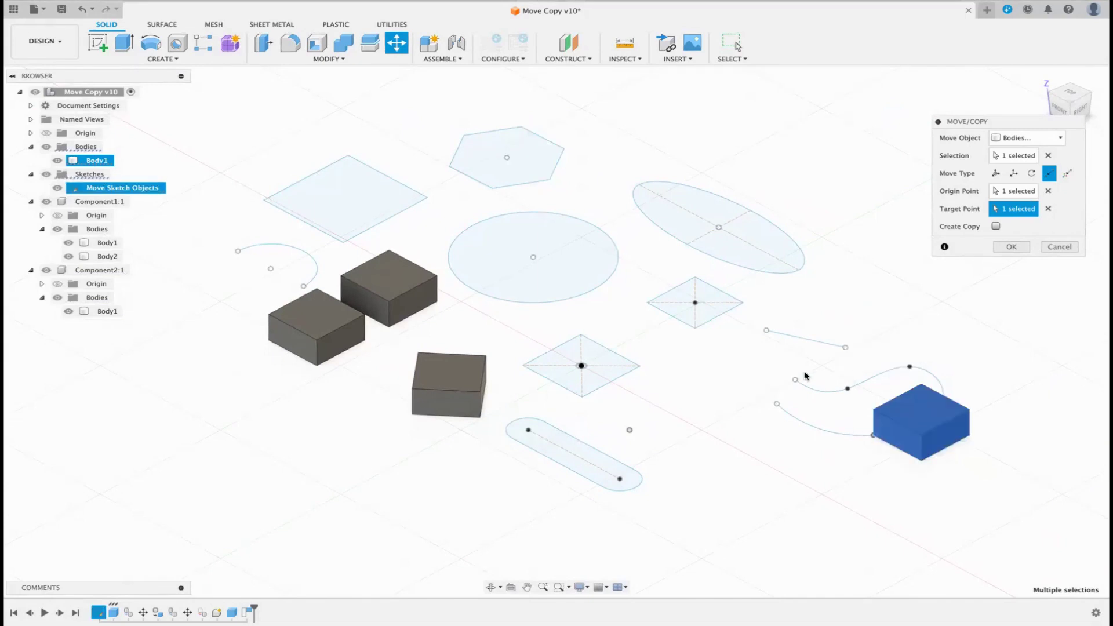
{"action": "left_click", "coordinate": [800, 341]}
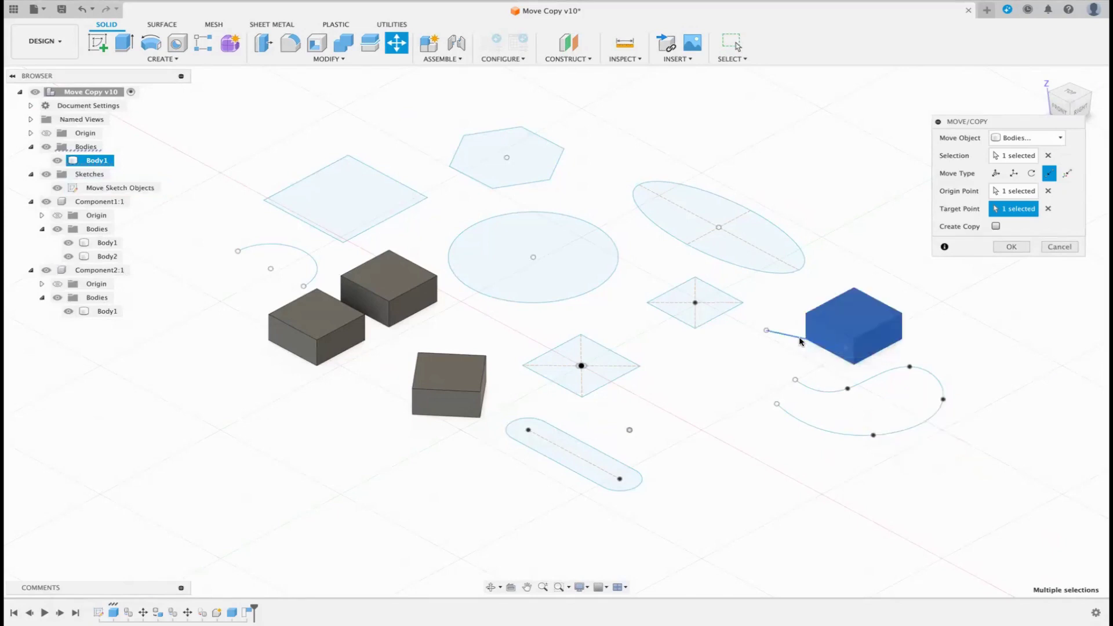
{"action": "left_click", "coordinate": [1065, 247]}
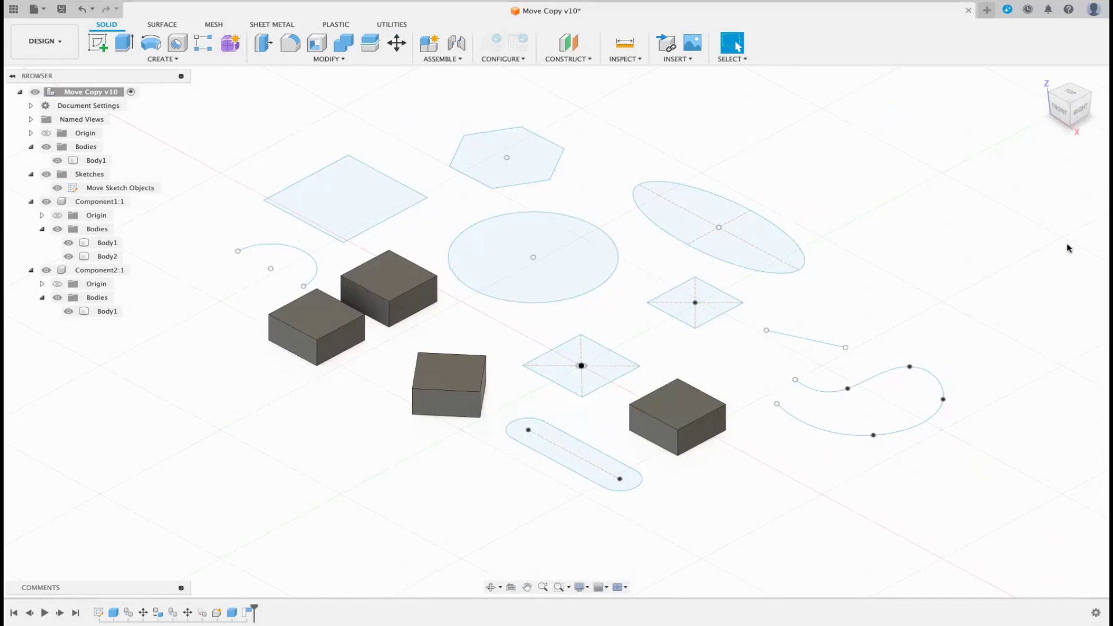
{"action": "key", "text": "m"}
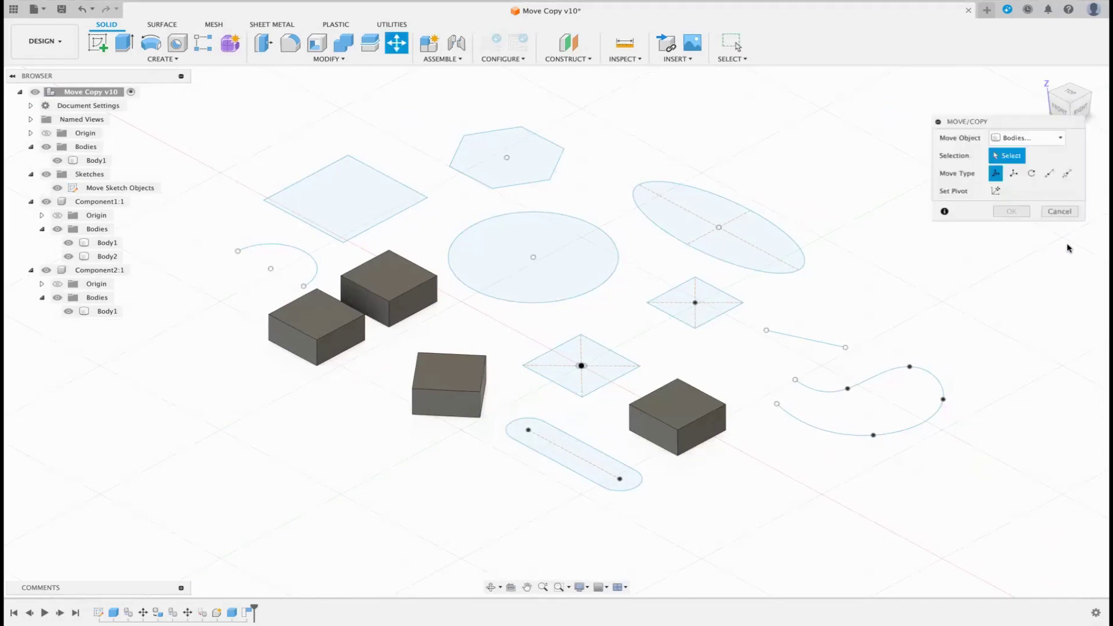
{"action": "left_click", "coordinate": [674, 407]}
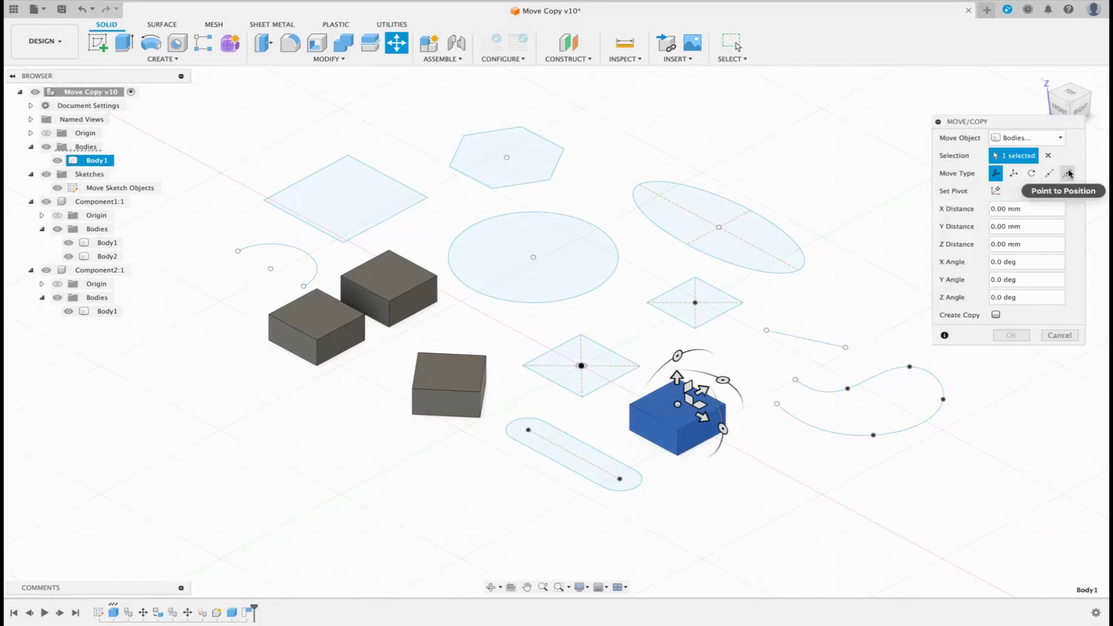
{"action": "left_click", "coordinate": [1059, 335]}
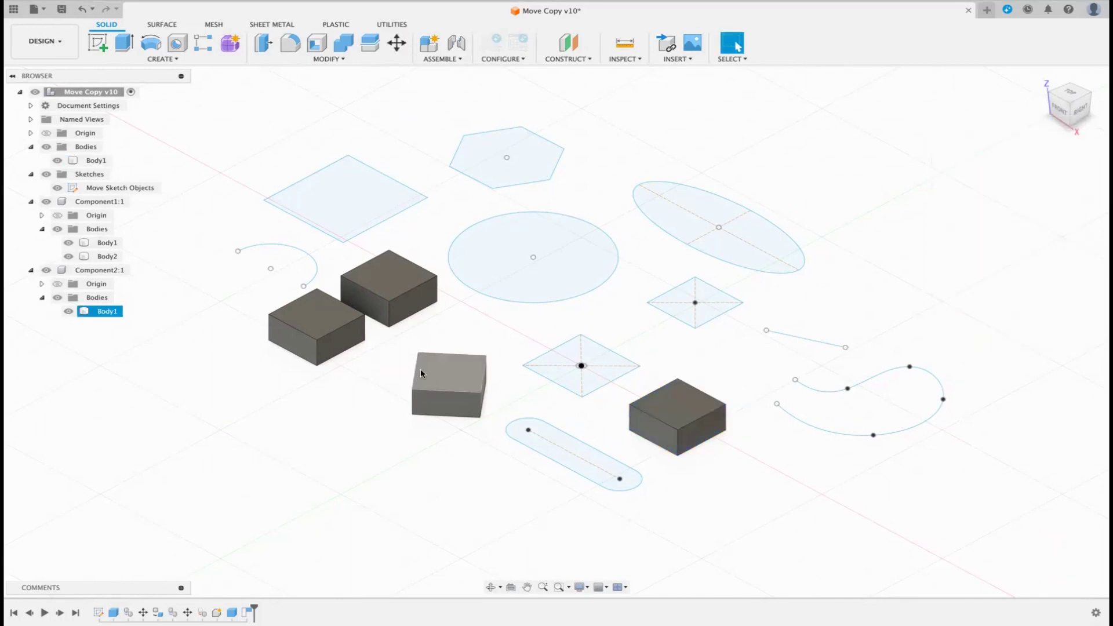
Step: Start Move/Copy on Component2's Body1 with the Point to Position move type and set its front bottom corner as the point
{"action": "key", "text": "m"}
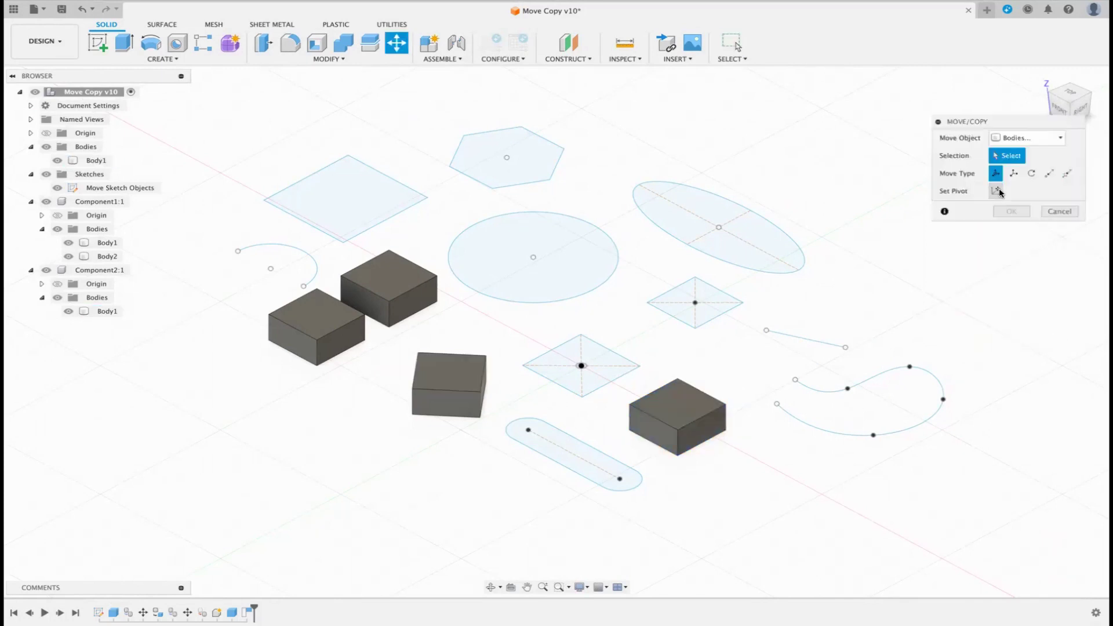
{"action": "left_click", "coordinate": [449, 376]}
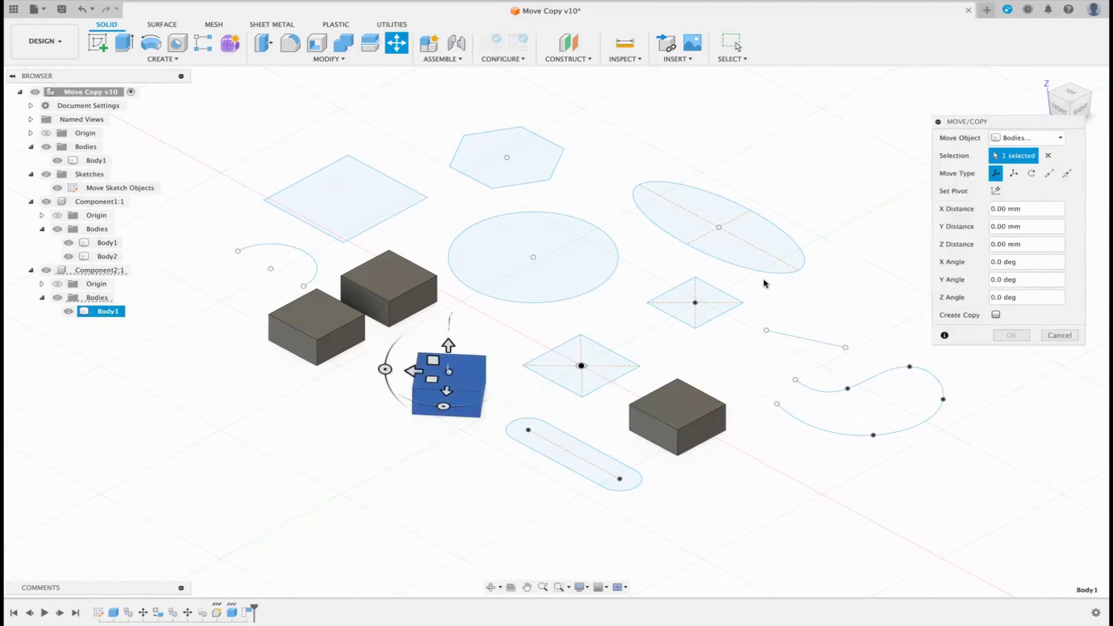
{"action": "left_click", "coordinate": [1065, 173]}
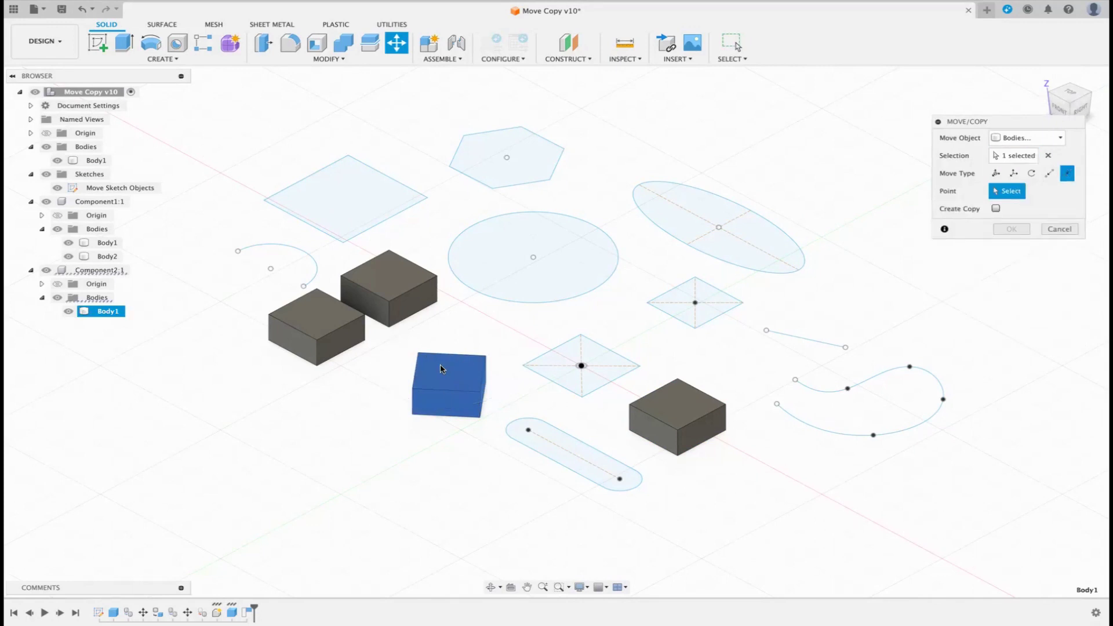
{"action": "left_click", "coordinate": [479, 416]}
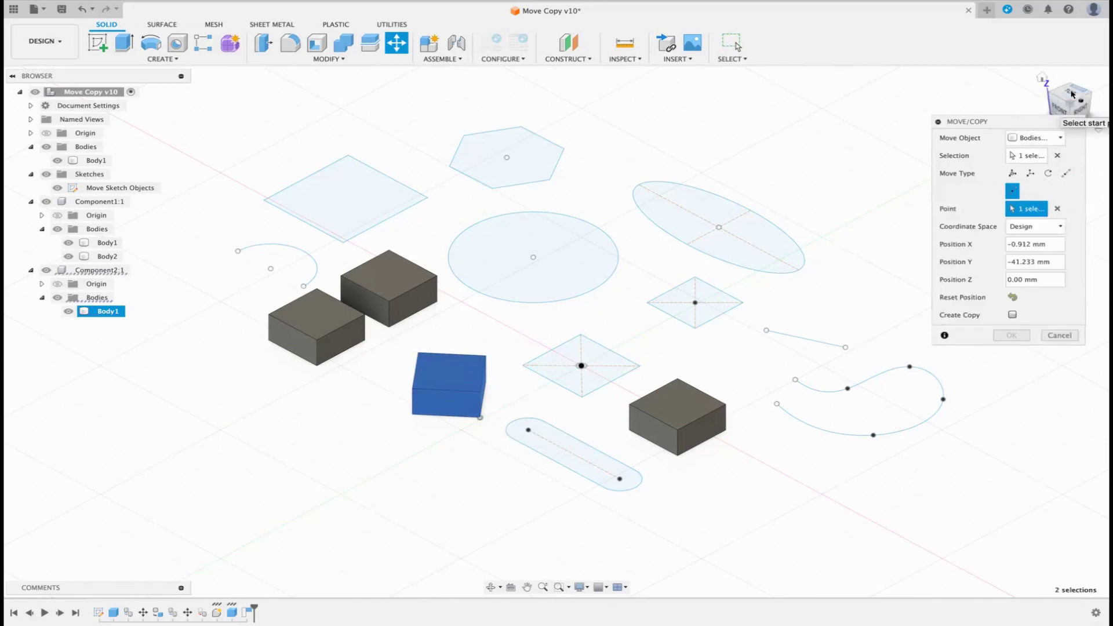
Step: Compare the corner's position values in the Component and Design coordinate spaces, ending in Component space
{"action": "left_click", "coordinate": [1058, 229]}
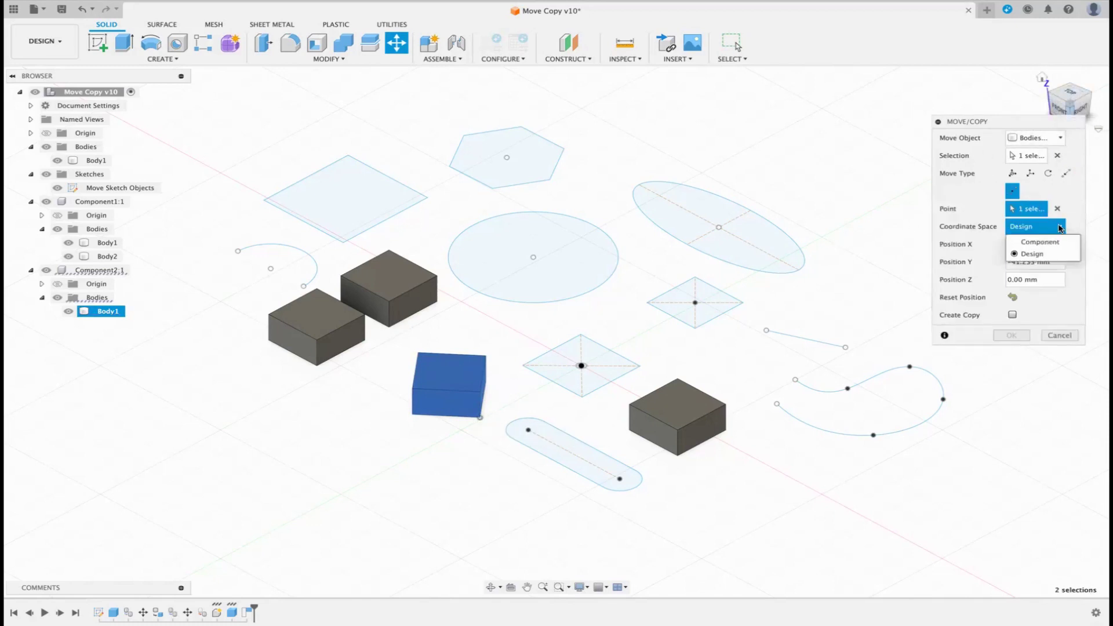
{"action": "left_click", "coordinate": [1042, 242]}
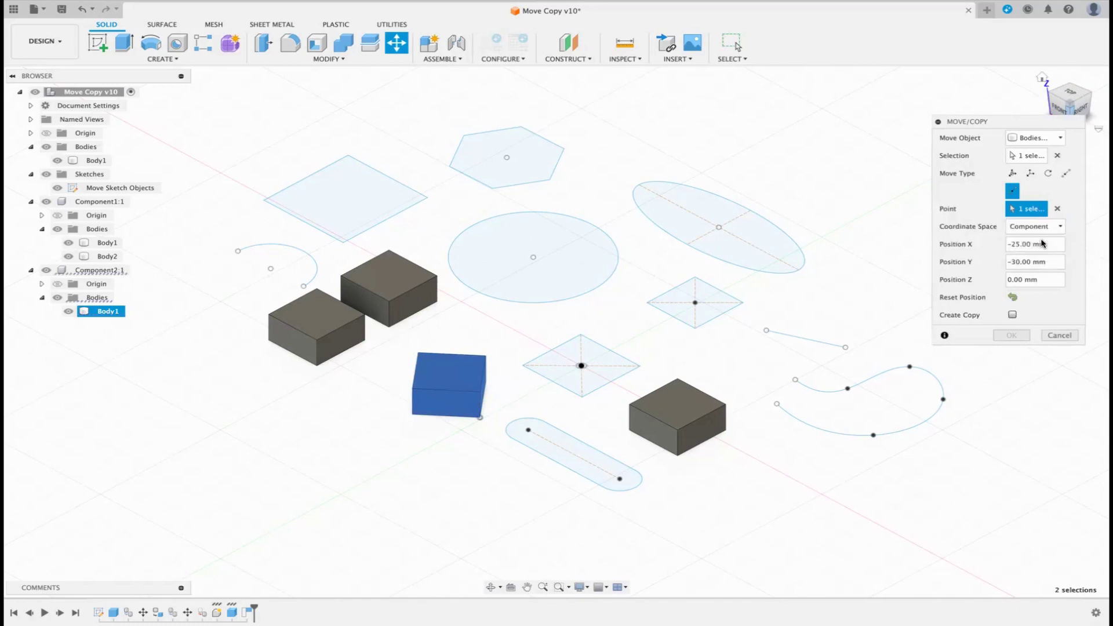
{"action": "left_click", "coordinate": [1052, 226]}
{"action": "left_click", "coordinate": [1038, 256]}
{"action": "left_click", "coordinate": [1063, 225]}
{"action": "left_click", "coordinate": [1044, 246]}
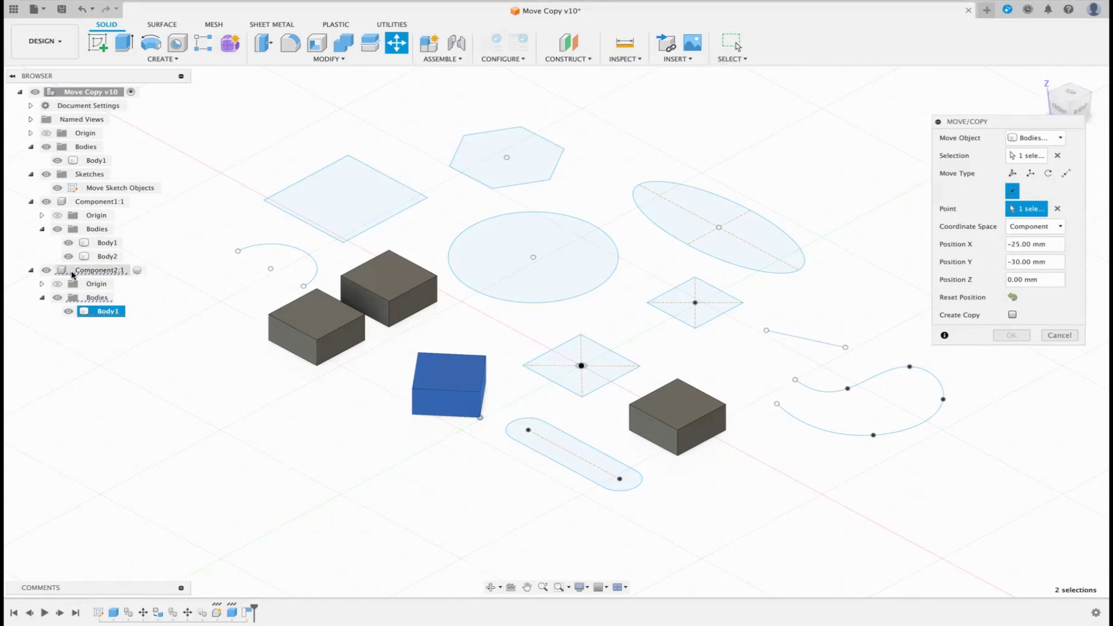
Step: Show the origins of Component2 and Component1 and view the design from the top with X running horizontally
{"action": "left_click", "coordinate": [58, 284]}
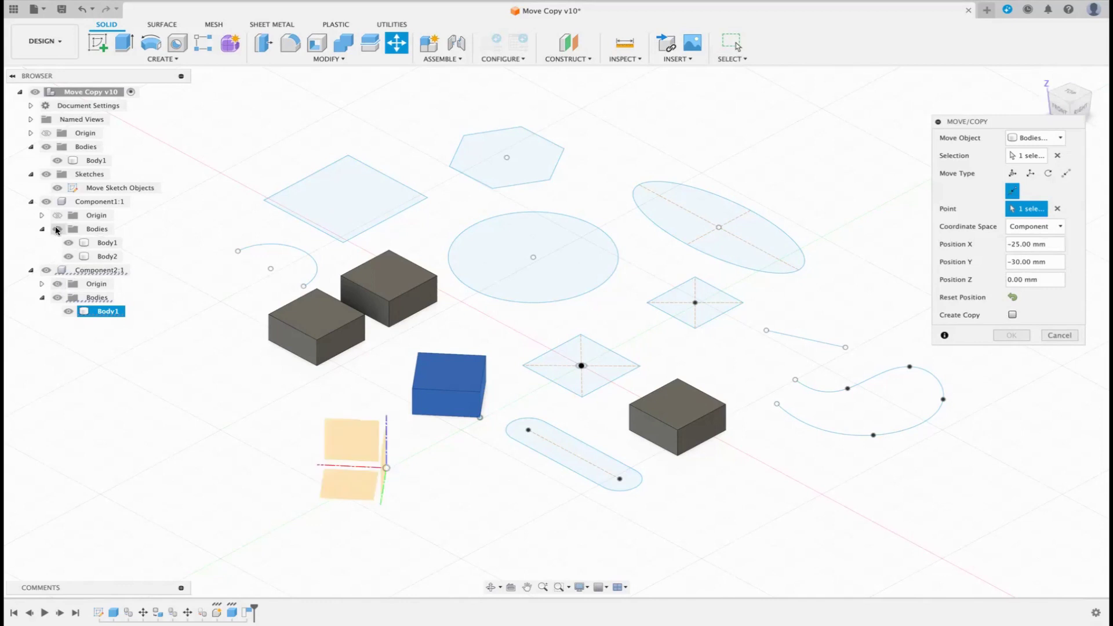
{"action": "left_click", "coordinate": [58, 215]}
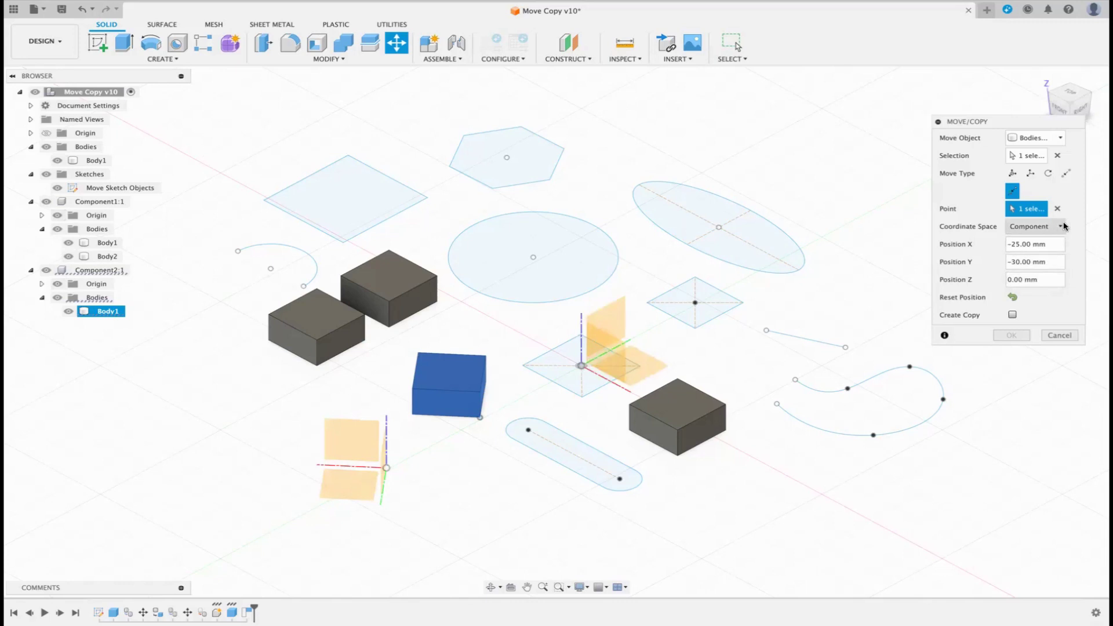
{"action": "left_click", "coordinate": [1071, 94]}
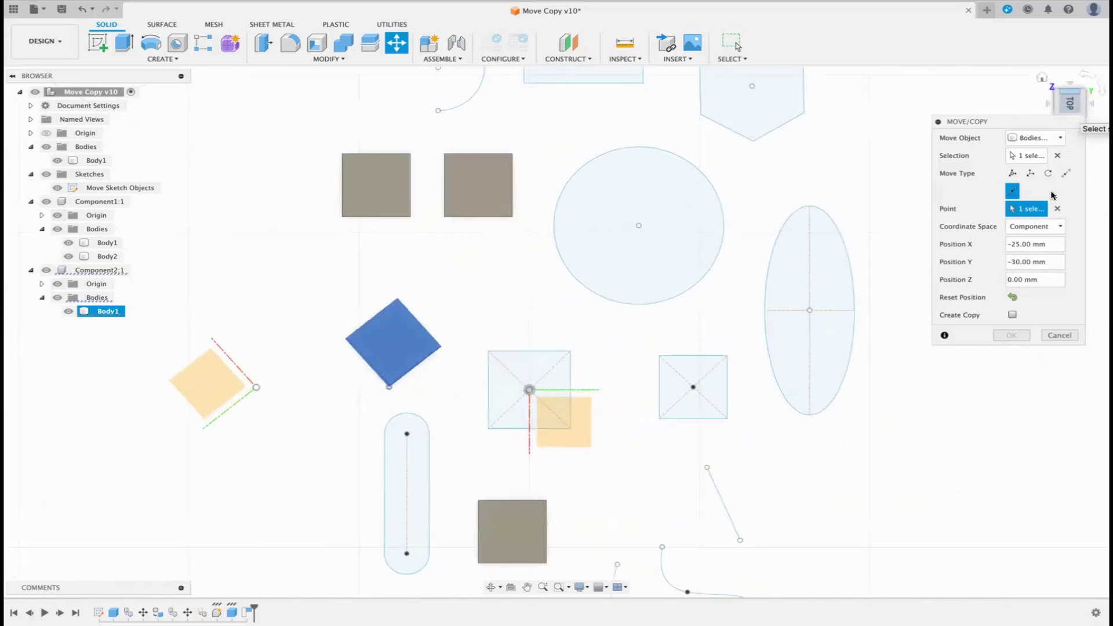
{"action": "left_click", "coordinate": [1086, 79]}
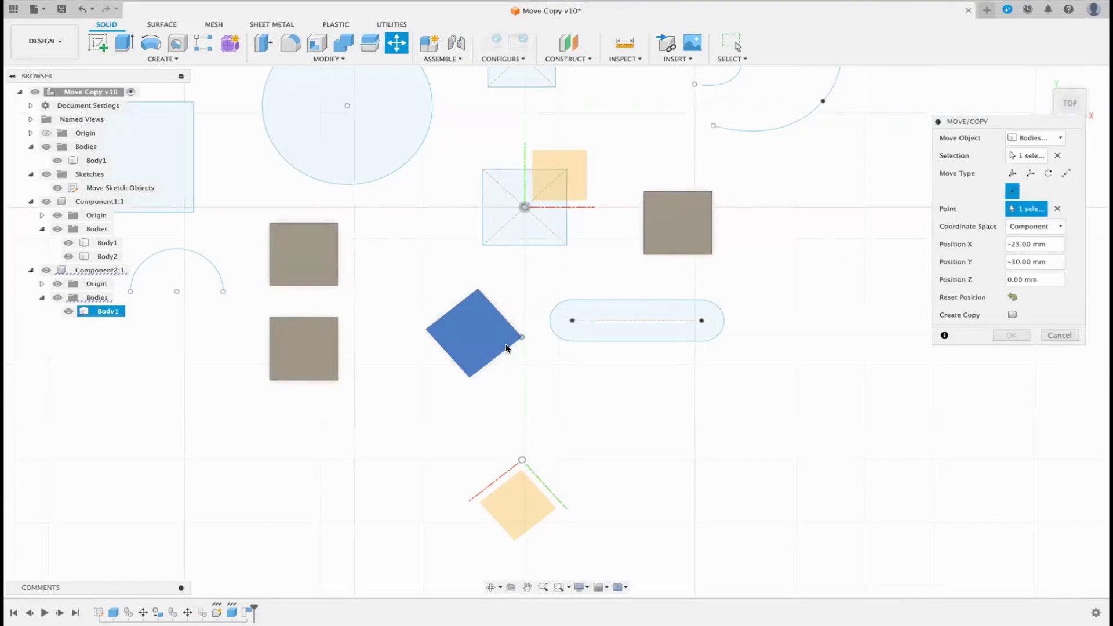
Step: Set the coordinate space to Design and place the body's corner at Position X 0 and Position Y 0
{"action": "left_click", "coordinate": [1060, 227]}
{"action": "left_click", "coordinate": [1038, 254]}
{"action": "left_click", "coordinate": [1056, 245]}
{"action": "left_click", "coordinate": [1007, 244]}
{"action": "left_click_drag", "start_coordinate": [1049, 244], "coordinate": [986, 248]}
{"action": "type", "text": "0"}
{"action": "left_click", "coordinate": [1044, 263]}
{"action": "left_click_drag", "start_coordinate": [1044, 263], "coordinate": [964, 266]}
{"action": "type", "text": "0"}
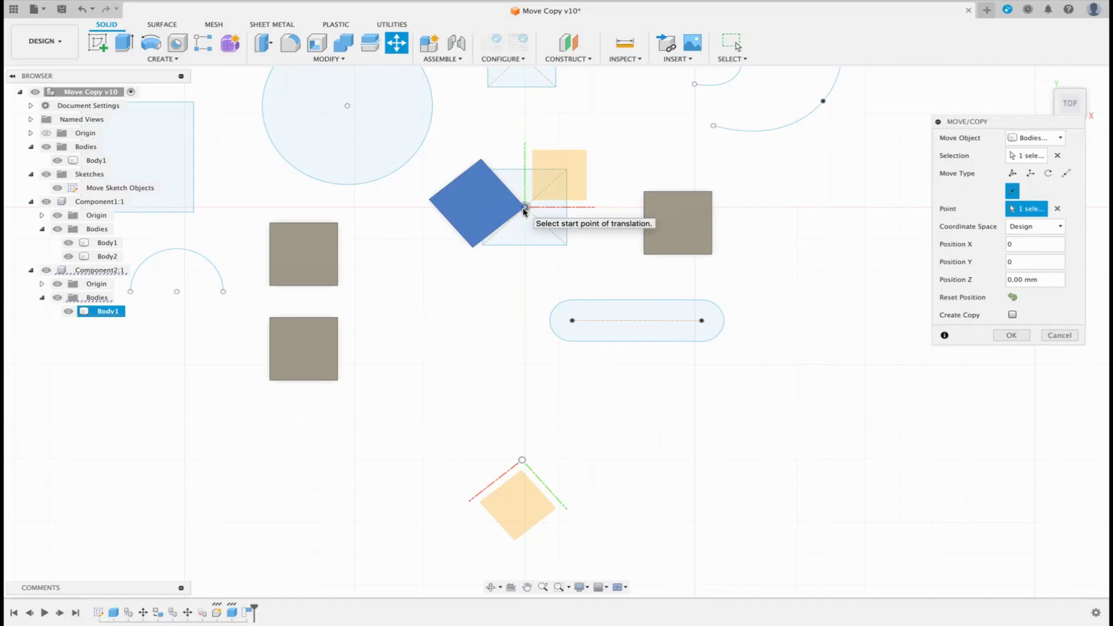
Step: Reset the body's position, cancel the move, and return to the home view
{"action": "left_click", "coordinate": [1012, 297]}
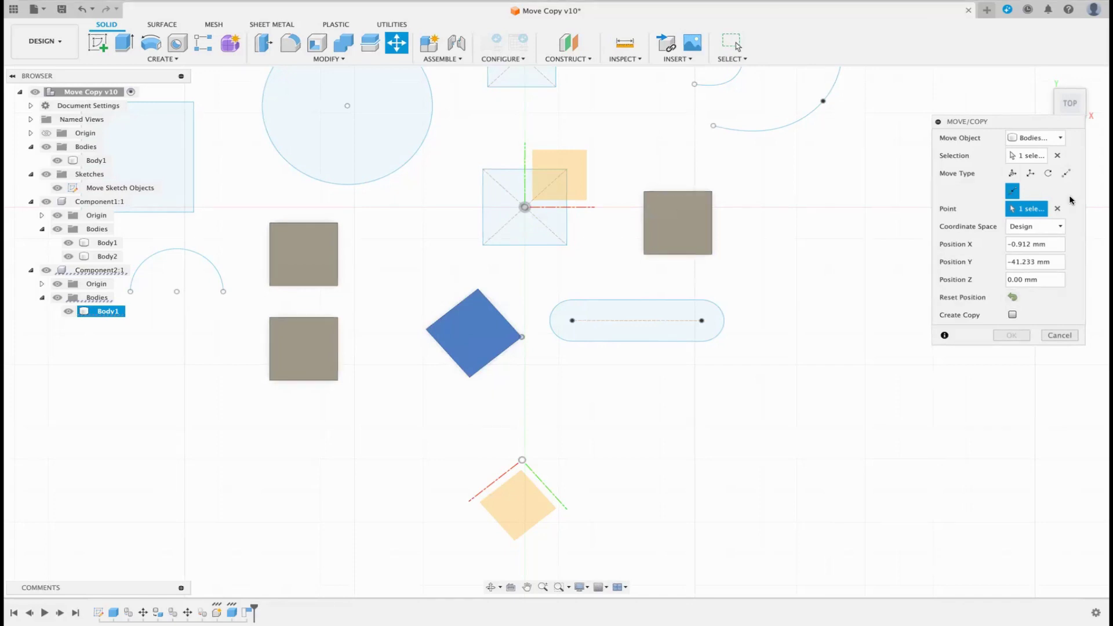
{"action": "left_click", "coordinate": [1054, 335]}
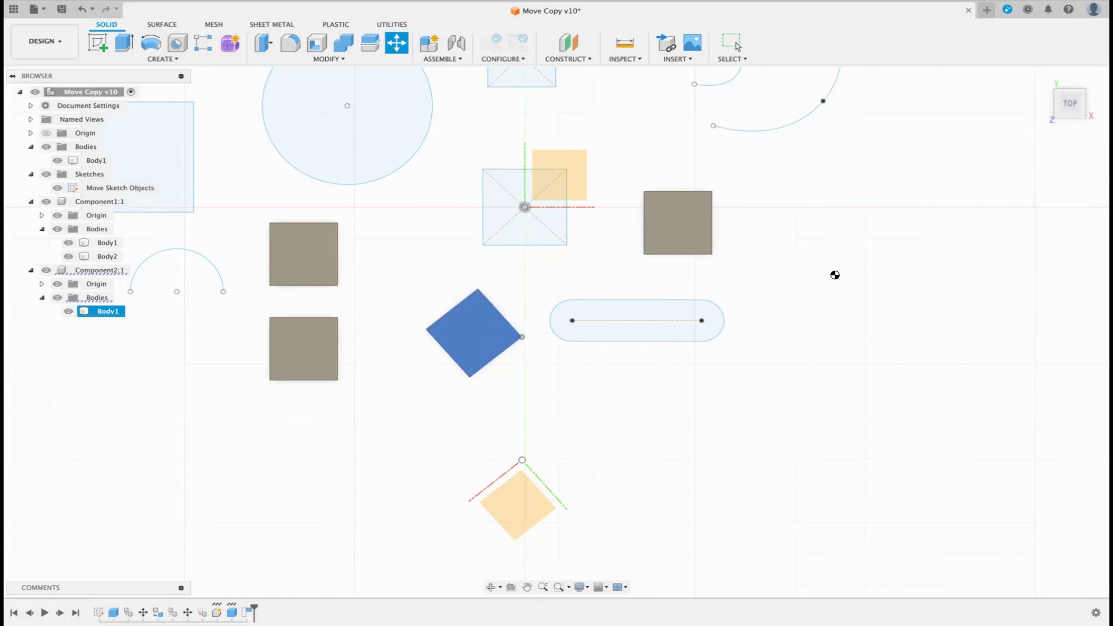
{"action": "left_click", "coordinate": [1042, 80]}
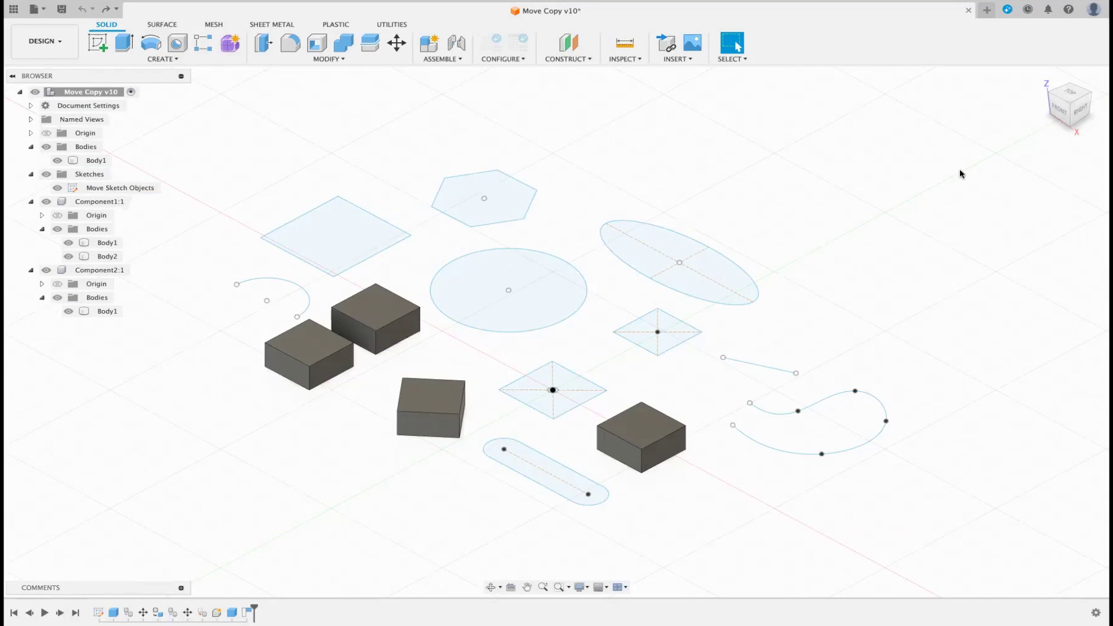
Step: Start Move/Copy with Components as the move object and try the Translate and Rotate move types
{"action": "key", "text": "m"}
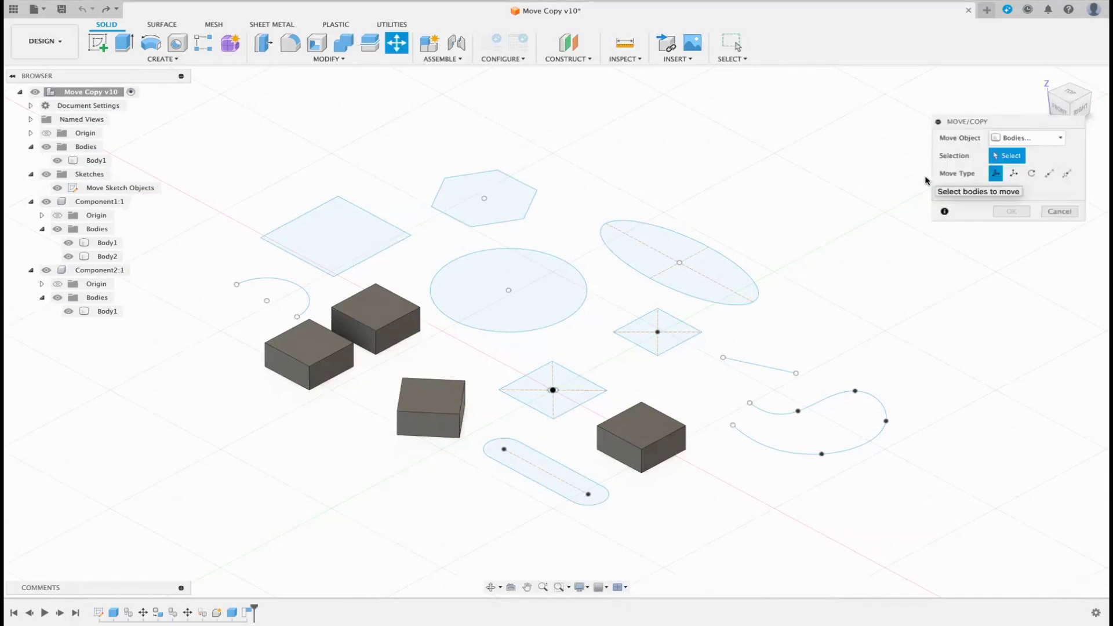
{"action": "left_click", "coordinate": [1059, 141]}
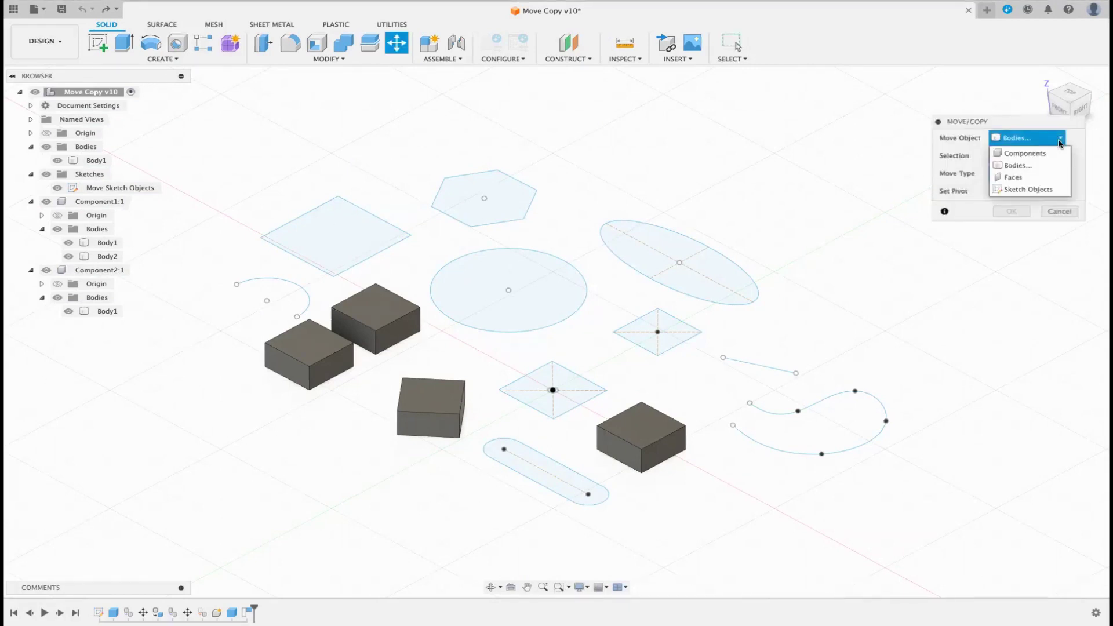
{"action": "left_click", "coordinate": [1030, 153]}
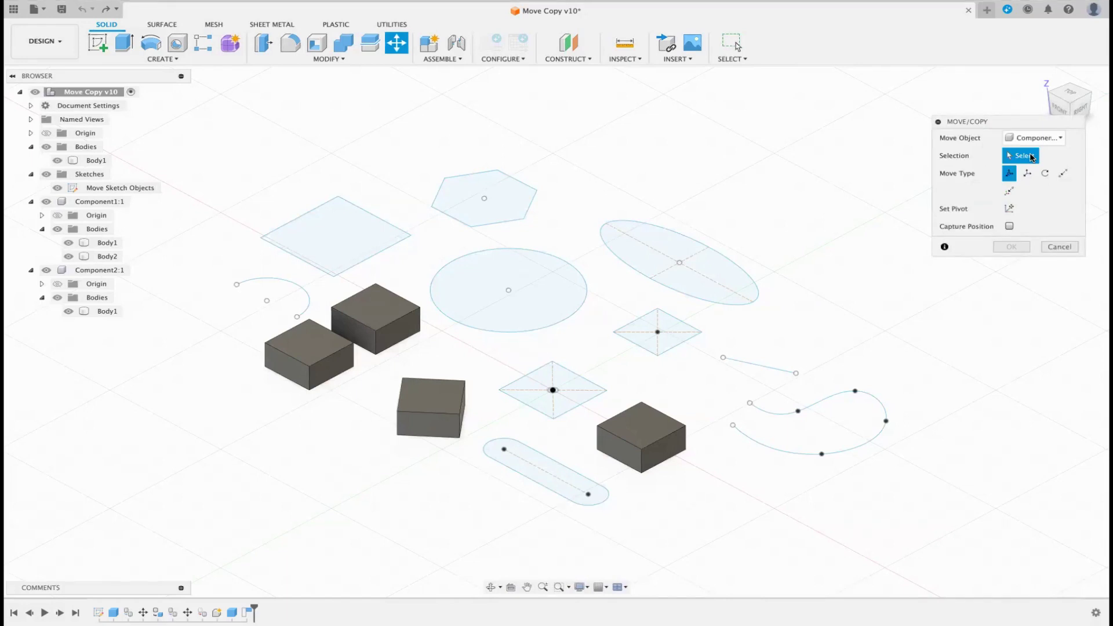
{"action": "left_click", "coordinate": [1026, 174]}
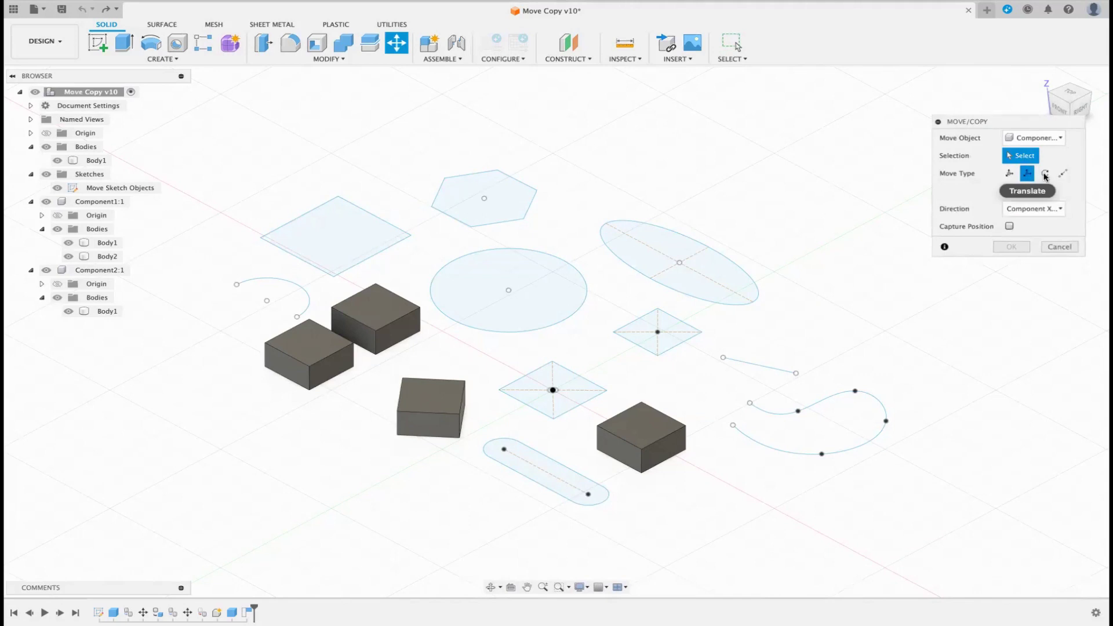
{"action": "left_click", "coordinate": [1046, 174]}
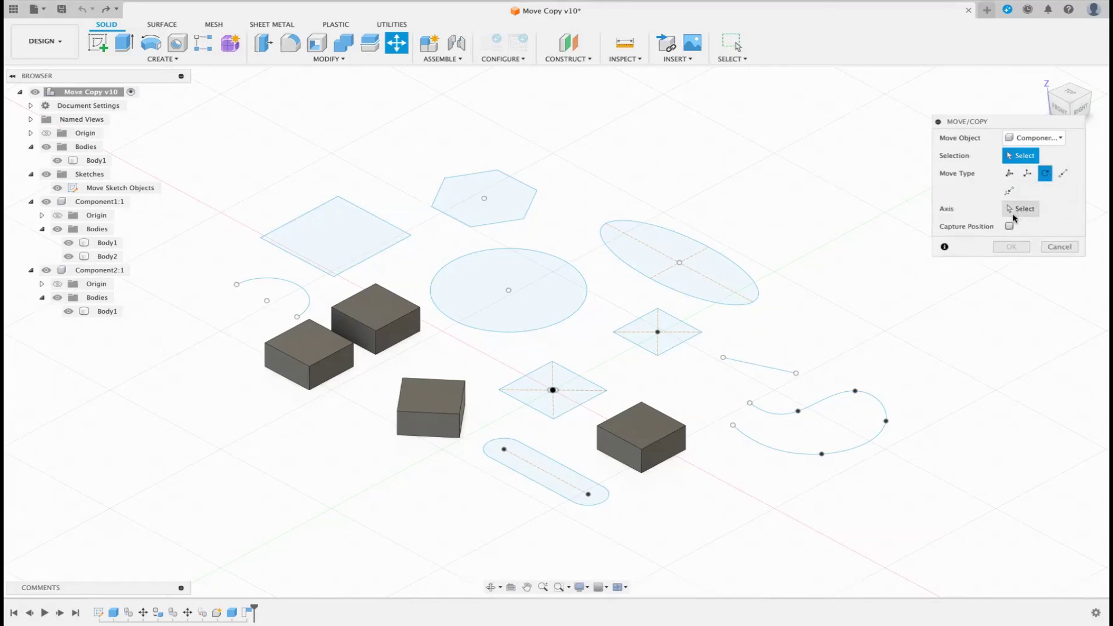
Step: Switch to Sketch Objects with Free Move, shift the ellipse's center point about -27.2, 2.9 and 30.1 mm in X, Y and Z, and cancel
{"action": "left_click", "coordinate": [1036, 138]}
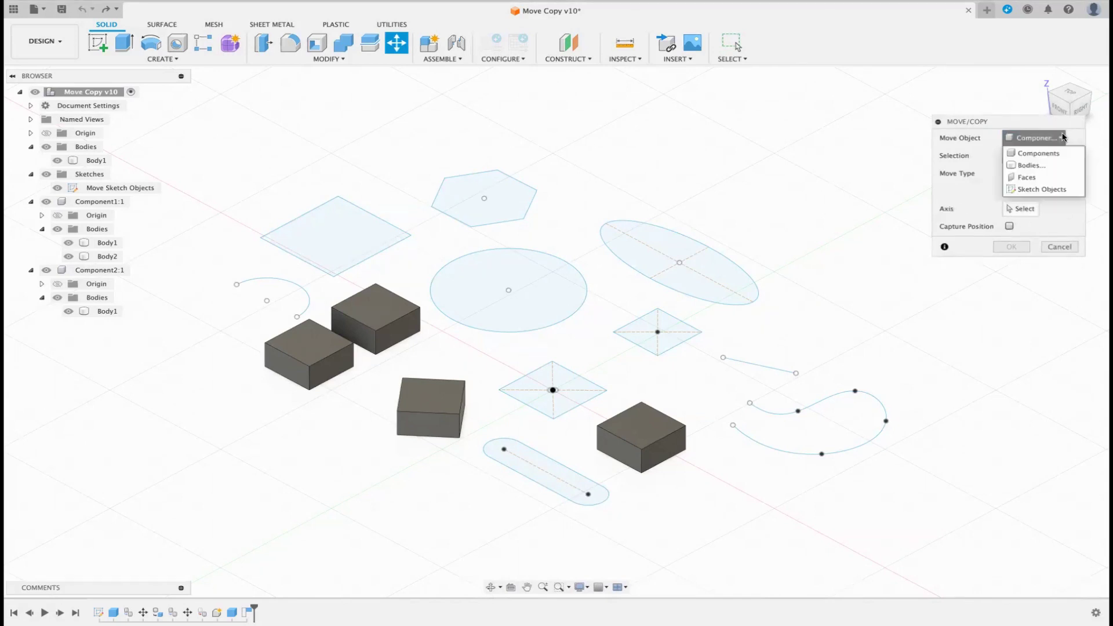
{"action": "left_click", "coordinate": [1037, 188]}
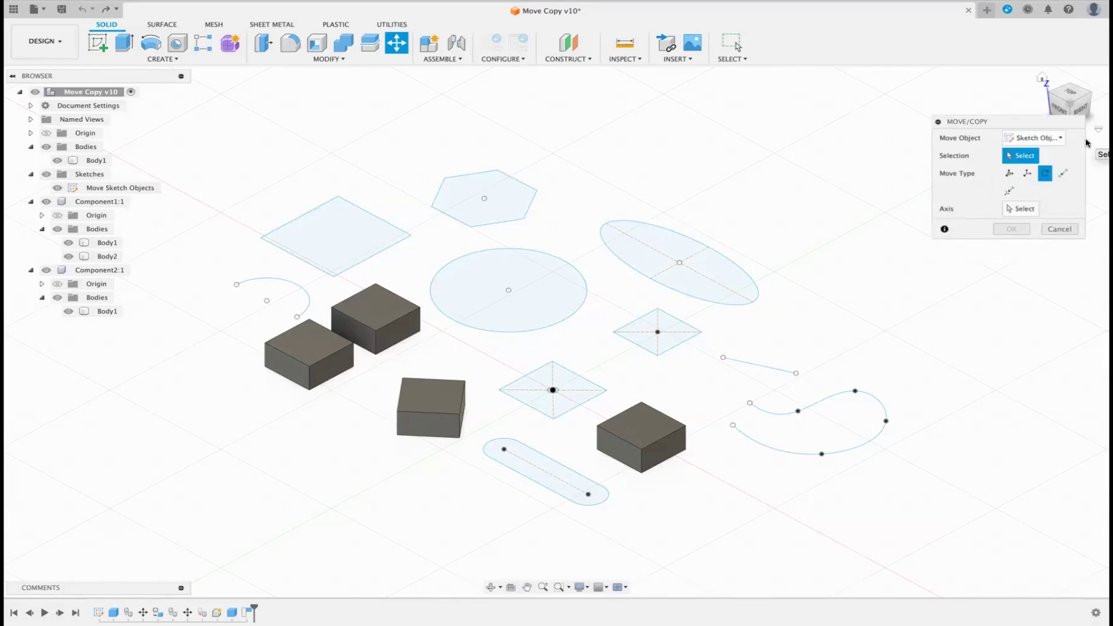
{"action": "left_click", "coordinate": [1009, 173]}
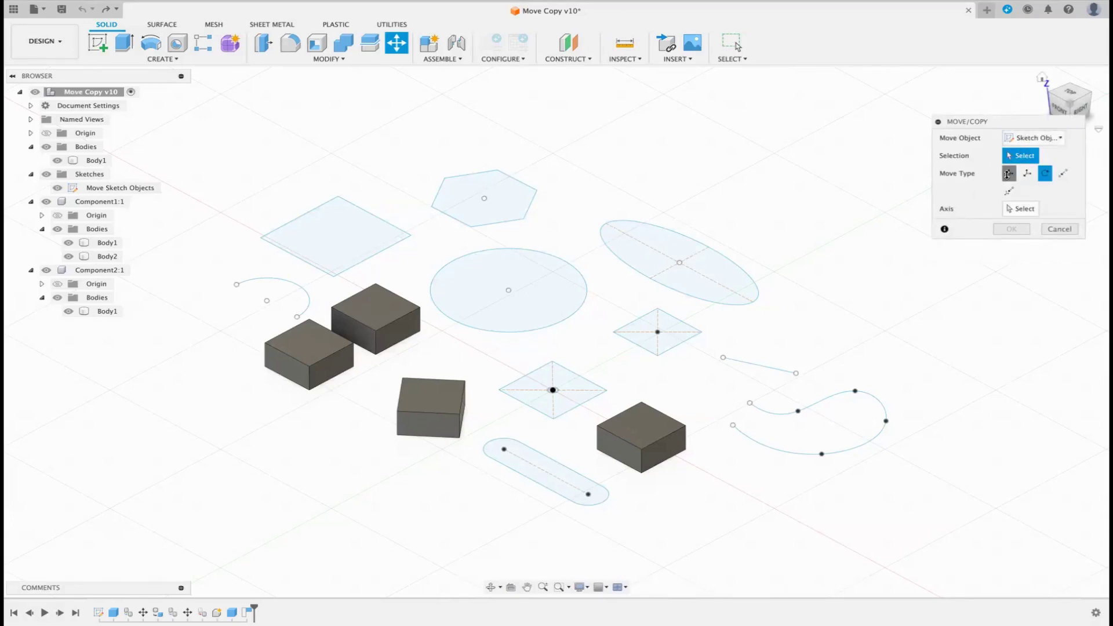
{"action": "left_click", "coordinate": [680, 263]}
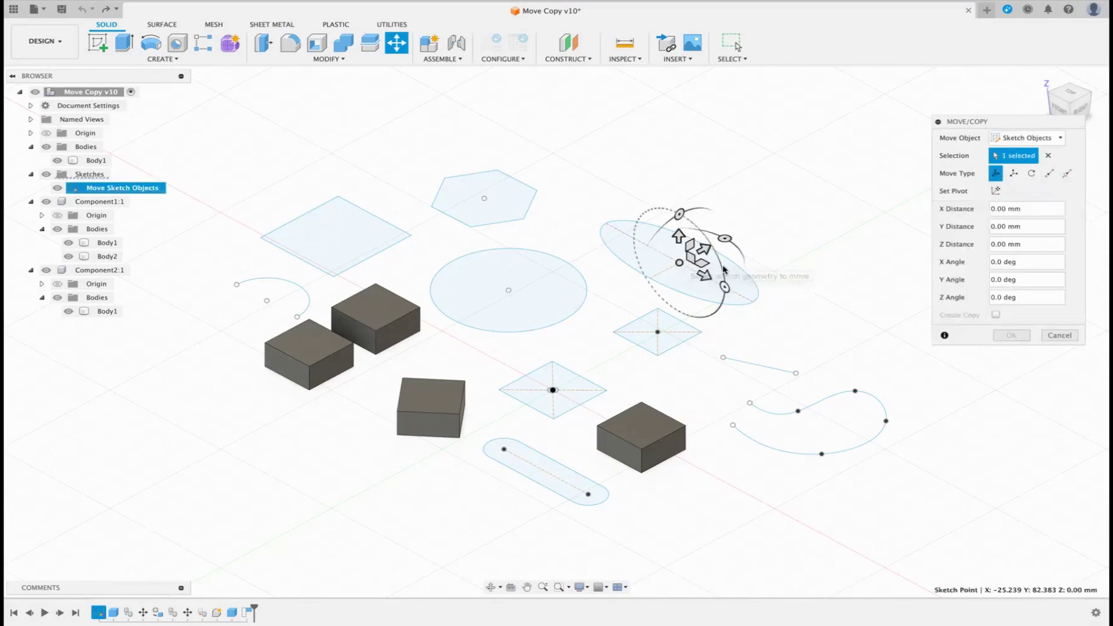
{"action": "left_click_drag", "start_coordinate": [695, 255], "coordinate": [748, 216]}
{"action": "left_click_drag", "start_coordinate": [489, 249], "coordinate": [626, 161]}
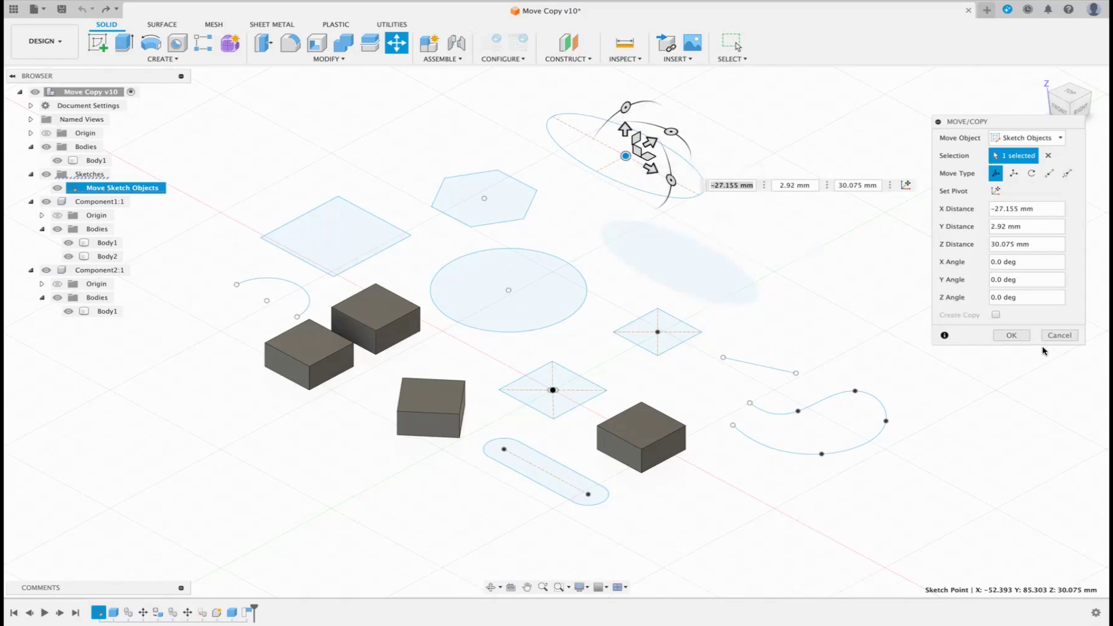
{"action": "left_click", "coordinate": [1058, 336]}
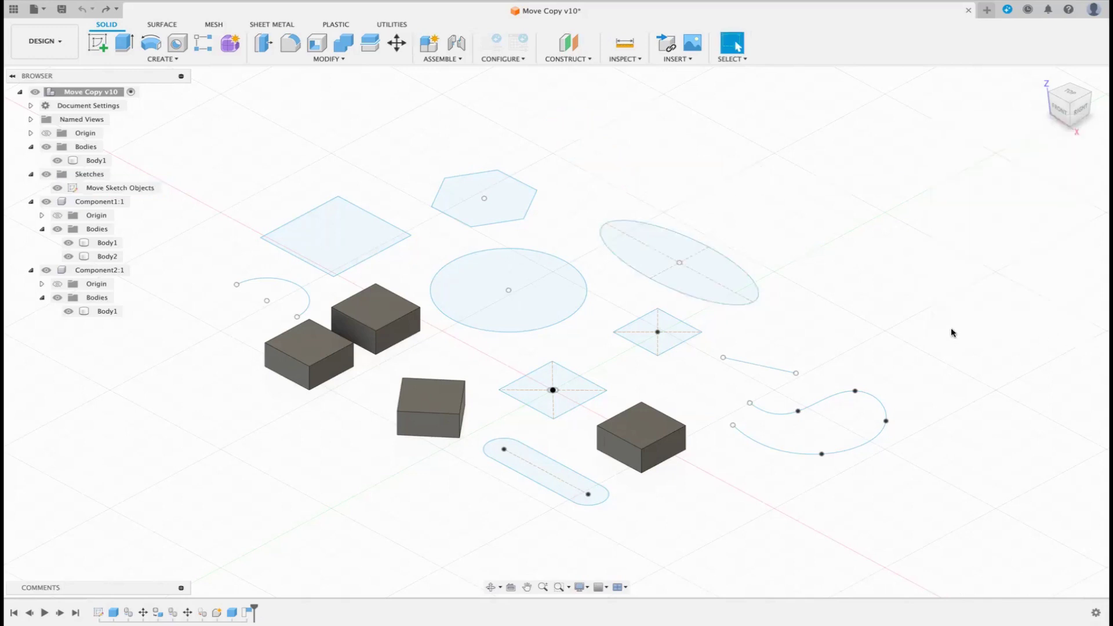
Step: Start Move/Copy with Faces as the move object, try shifting the root Body1's top face along Y, and raise it 10 mm in Z
{"action": "key", "text": "m"}
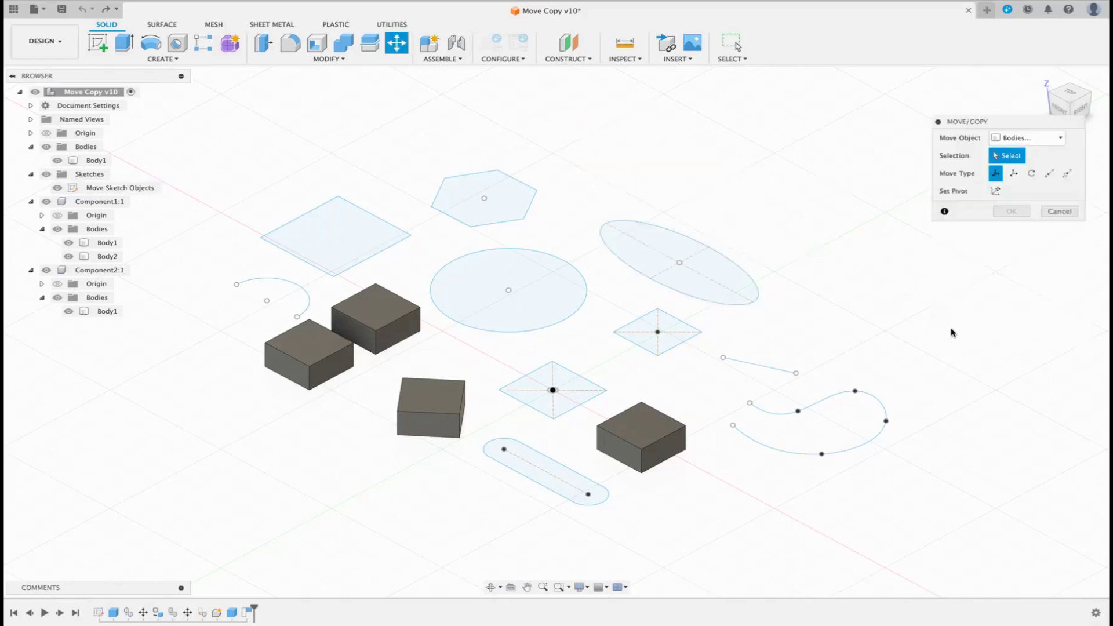
{"action": "left_click", "coordinate": [1060, 139]}
{"action": "left_click", "coordinate": [1012, 176]}
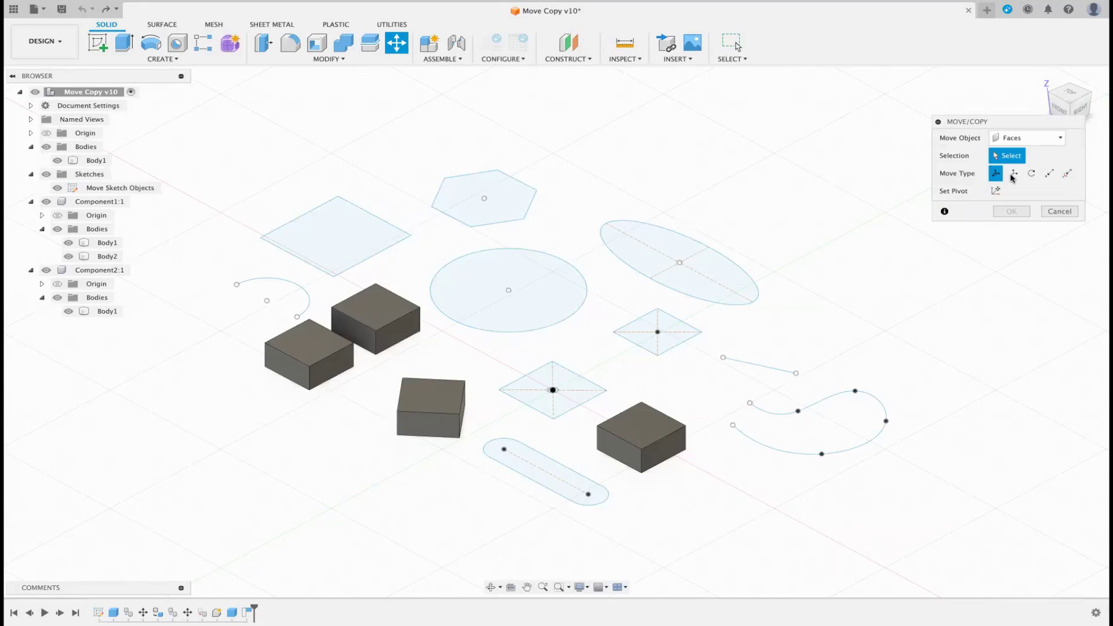
{"action": "left_click", "coordinate": [640, 422]}
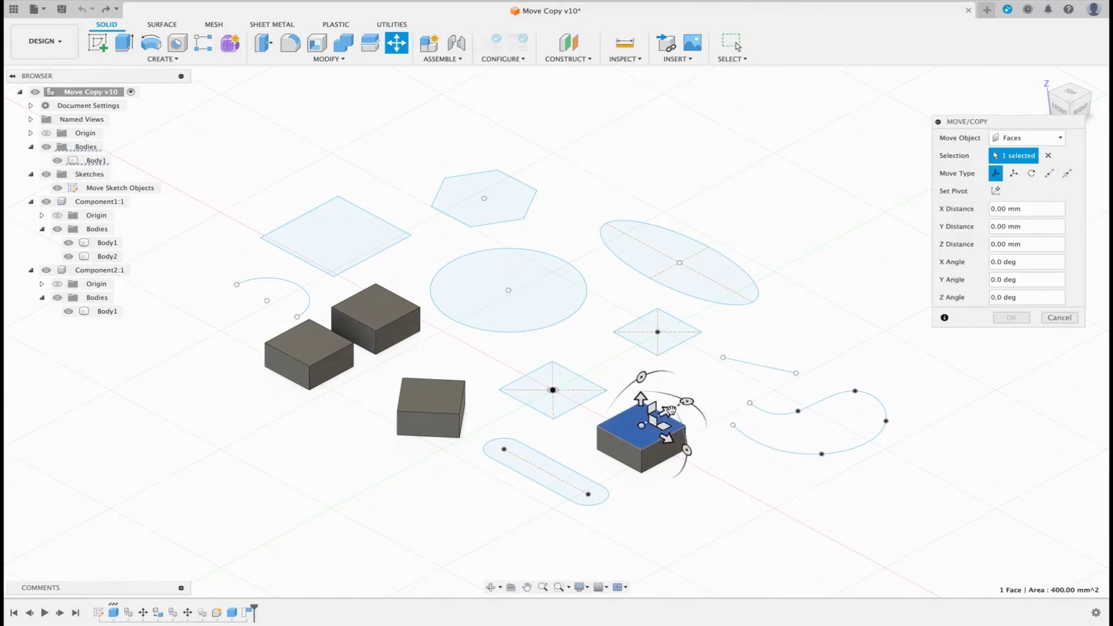
{"action": "left_click_drag", "start_coordinate": [666, 408], "coordinate": [779, 332]}
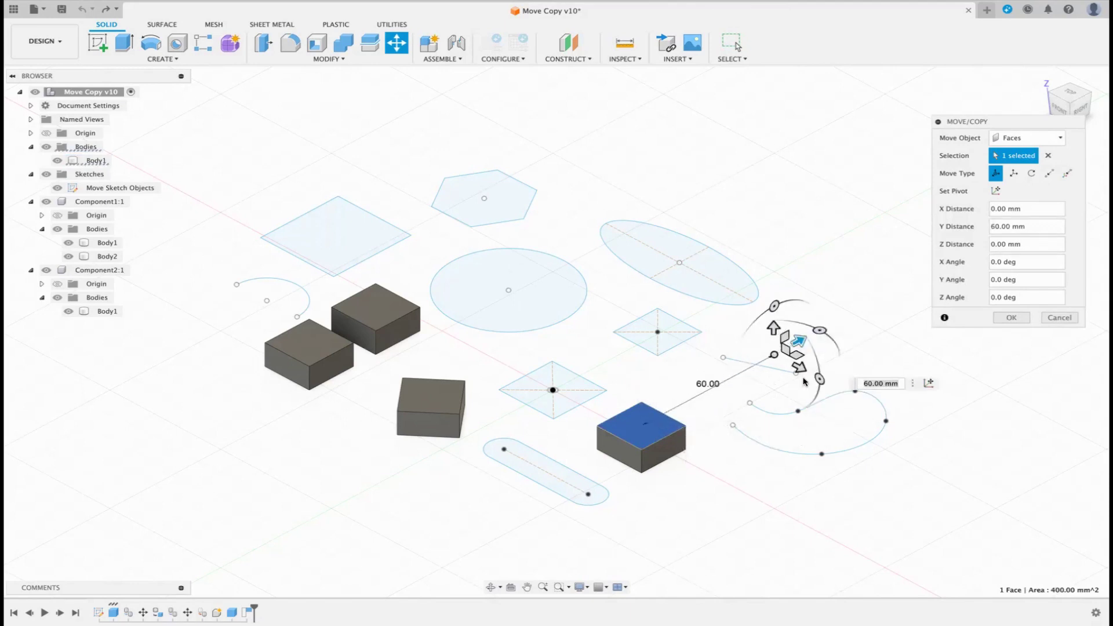
{"action": "left_click_drag", "start_coordinate": [799, 343], "coordinate": [643, 435]}
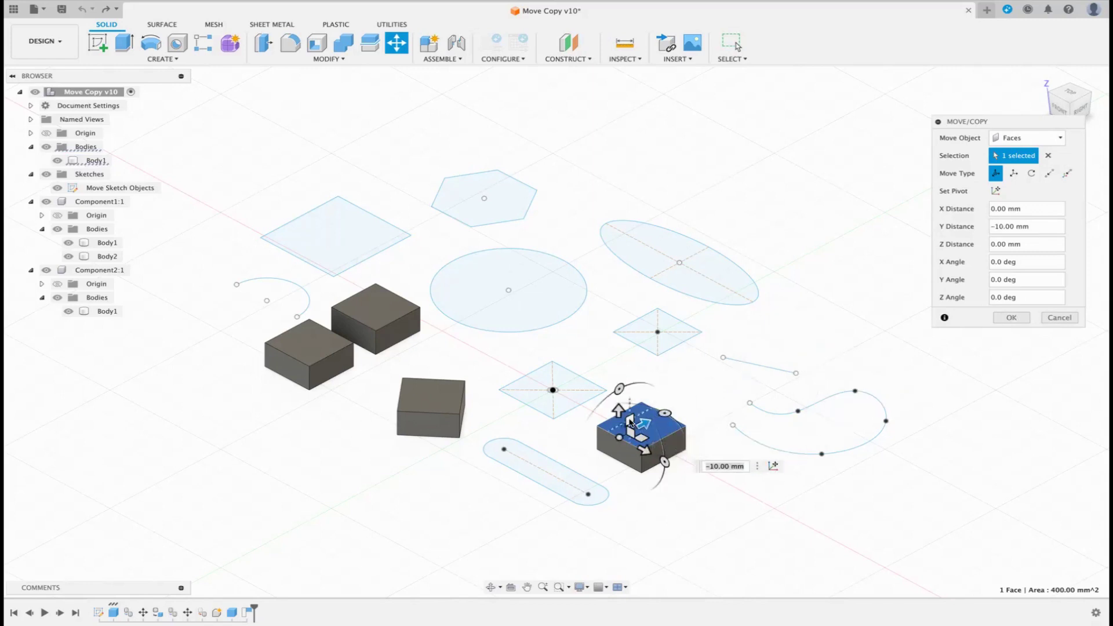
{"action": "left_click_drag", "start_coordinate": [617, 409], "coordinate": [608, 383]}
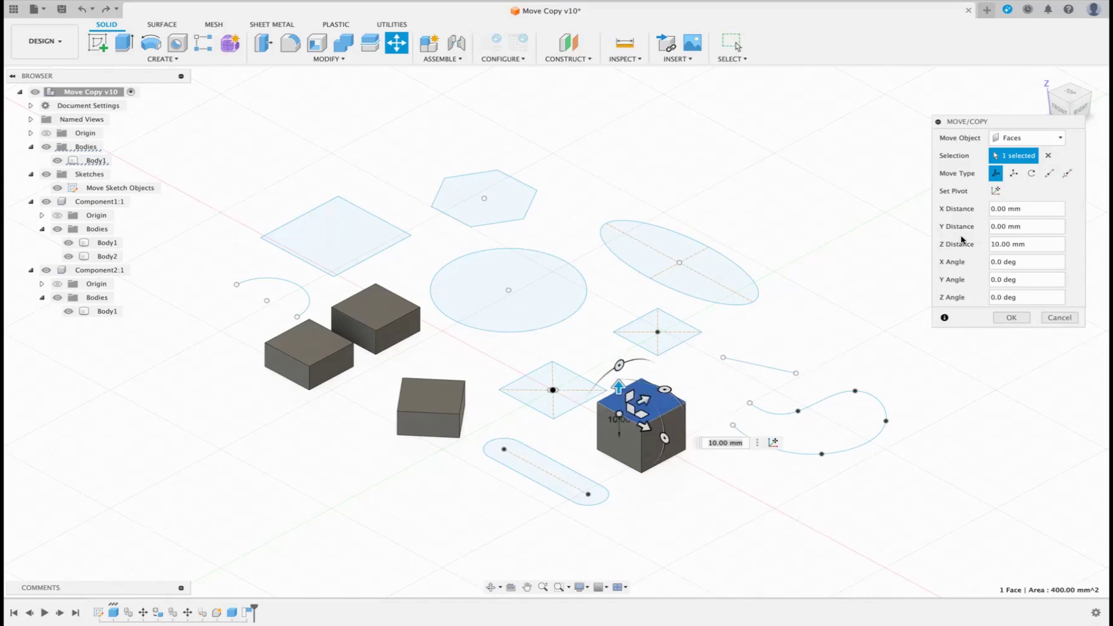
Step: Switch to the Rotate move type and tilt the top face 35 degrees about its edge
{"action": "left_click", "coordinate": [1032, 175]}
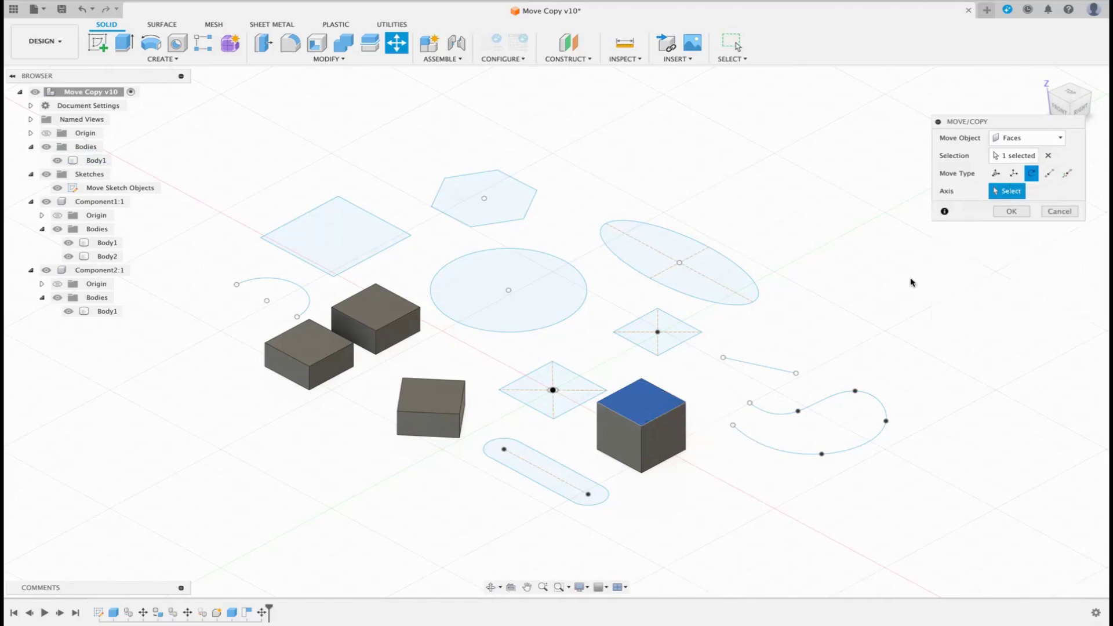
{"action": "left_click", "coordinate": [663, 415]}
{"action": "left_click_drag", "start_coordinate": [661, 367], "coordinate": [685, 387]}
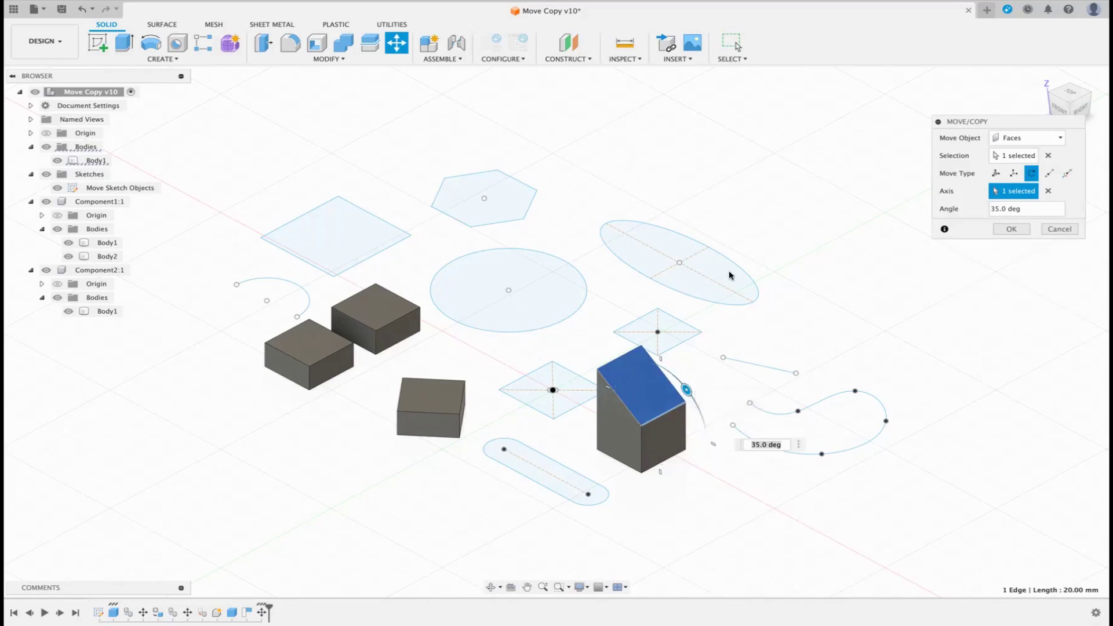
Step: Try rotating the face 270 degrees about the ellipse's short axis line instead, cancel, and undo the face move
{"action": "left_click", "coordinate": [1047, 191]}
{"action": "left_click", "coordinate": [664, 266]}
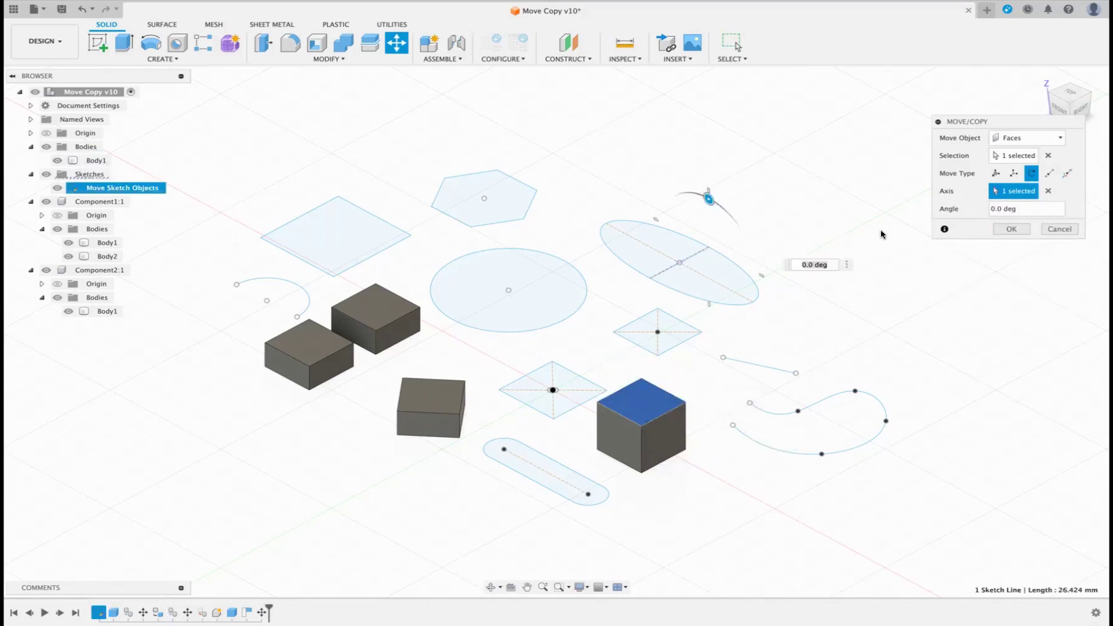
{"action": "left_click_drag", "start_coordinate": [707, 199], "coordinate": [753, 271]}
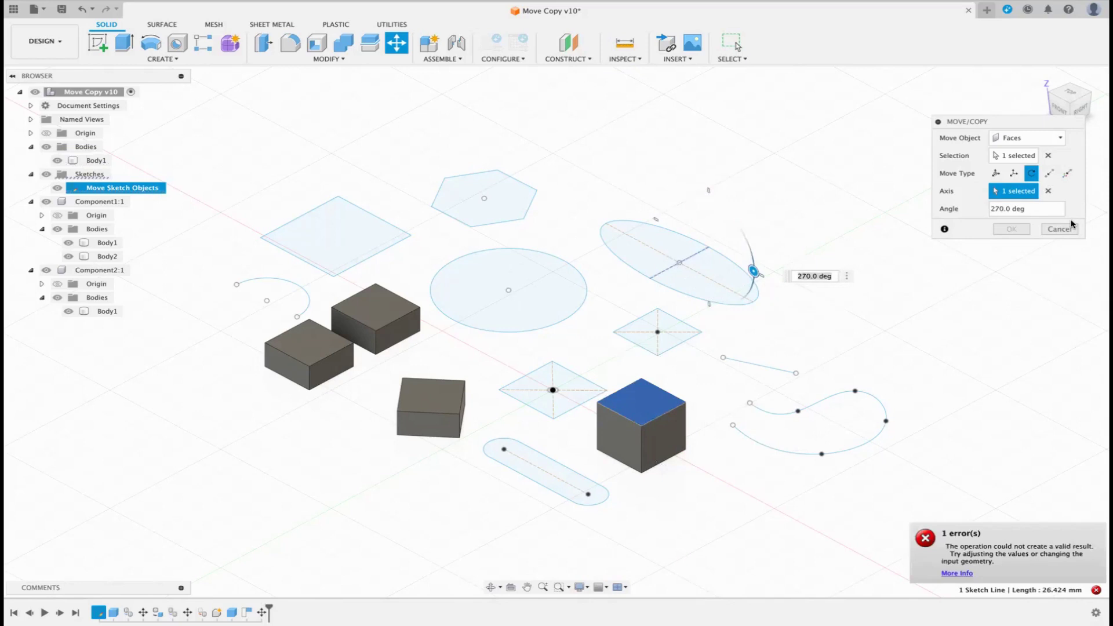
{"action": "left_click", "coordinate": [1065, 228]}
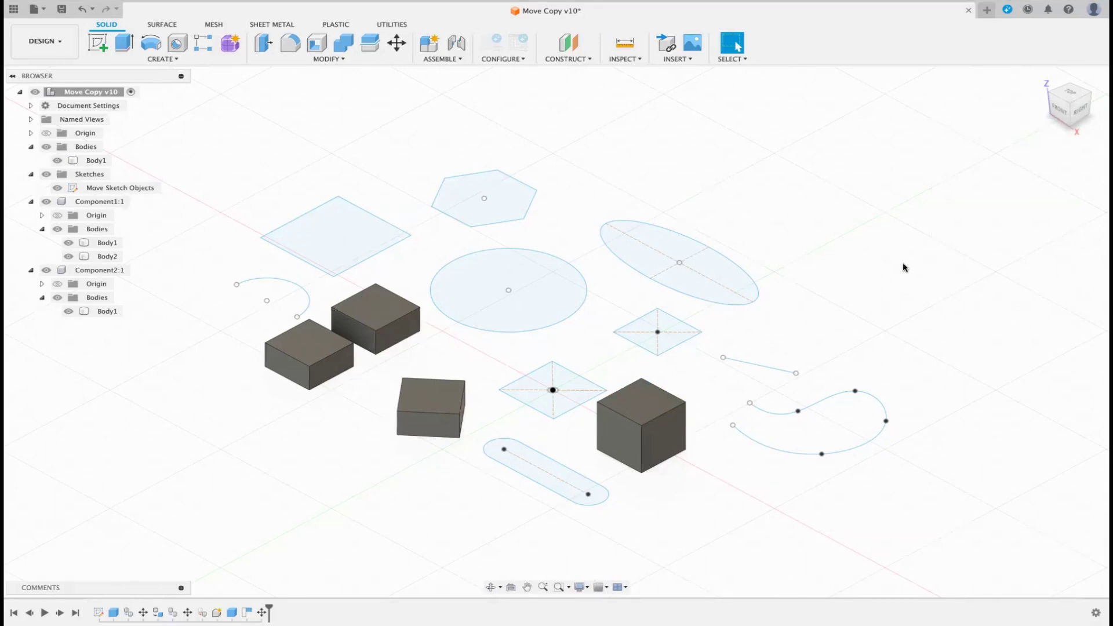
{"action": "key", "text": "ctrl+z"}
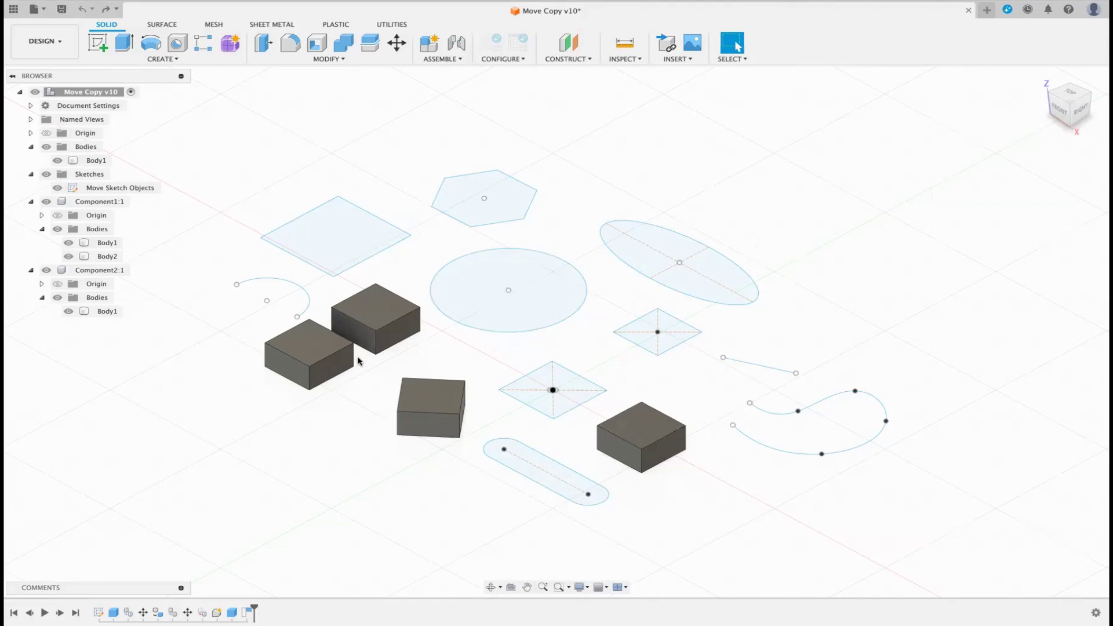
Step: Copy and paste the root Body1, moving the pasted body 90 mm in Y
{"action": "left_click", "coordinate": [94, 160]}
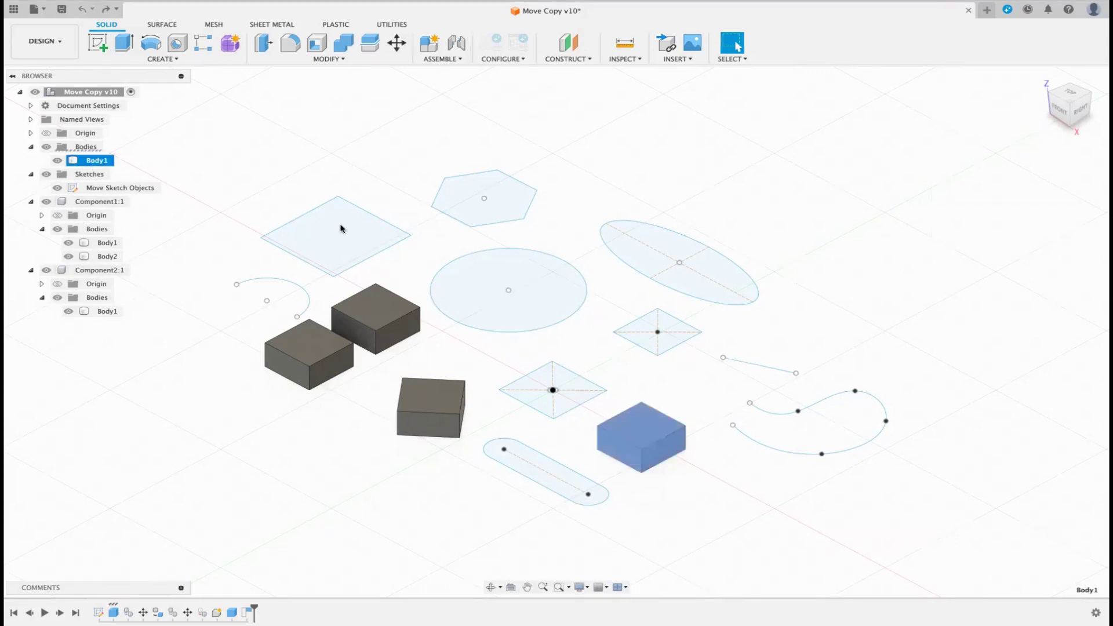
{"action": "key", "text": "ctrl+c"}
{"action": "key", "text": "ctrl+v"}
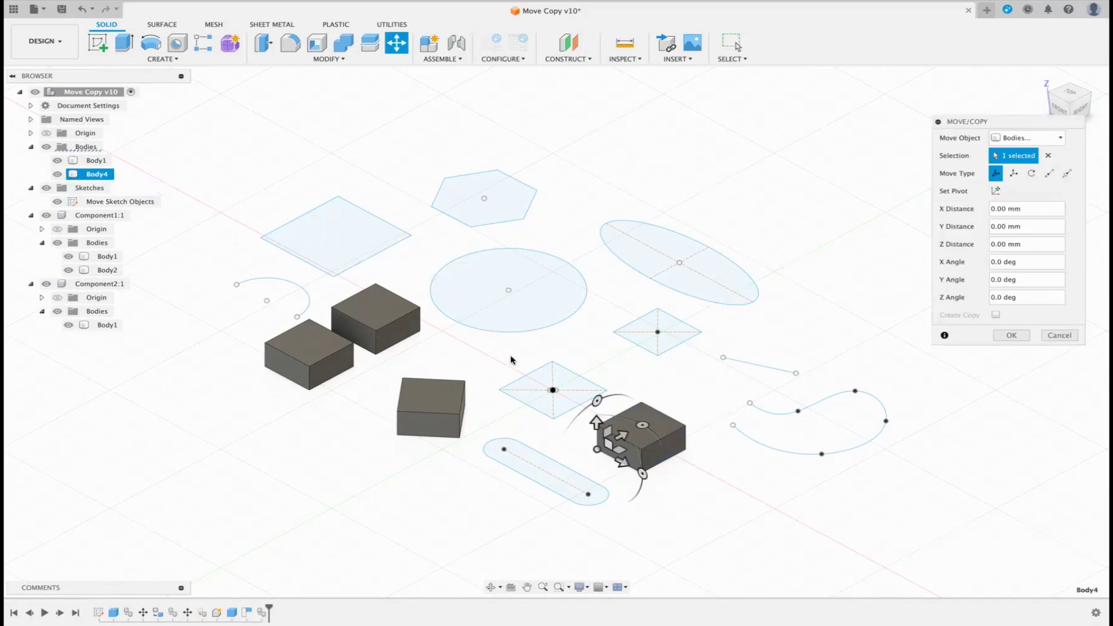
{"action": "left_click_drag", "start_coordinate": [623, 442], "coordinate": [823, 328]}
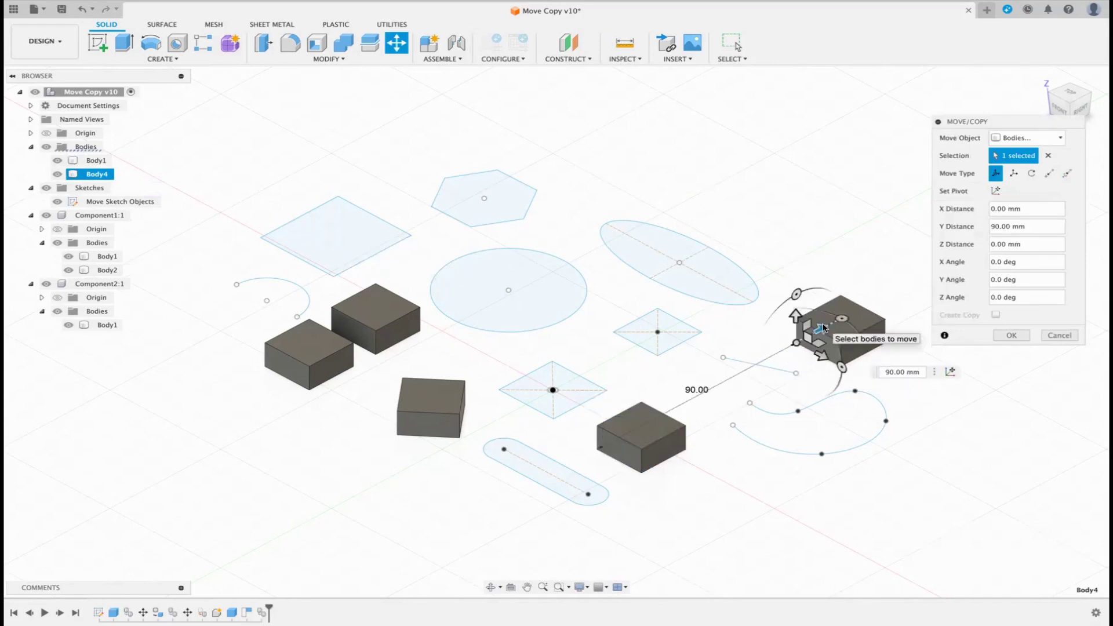
{"action": "left_click", "coordinate": [1012, 335]}
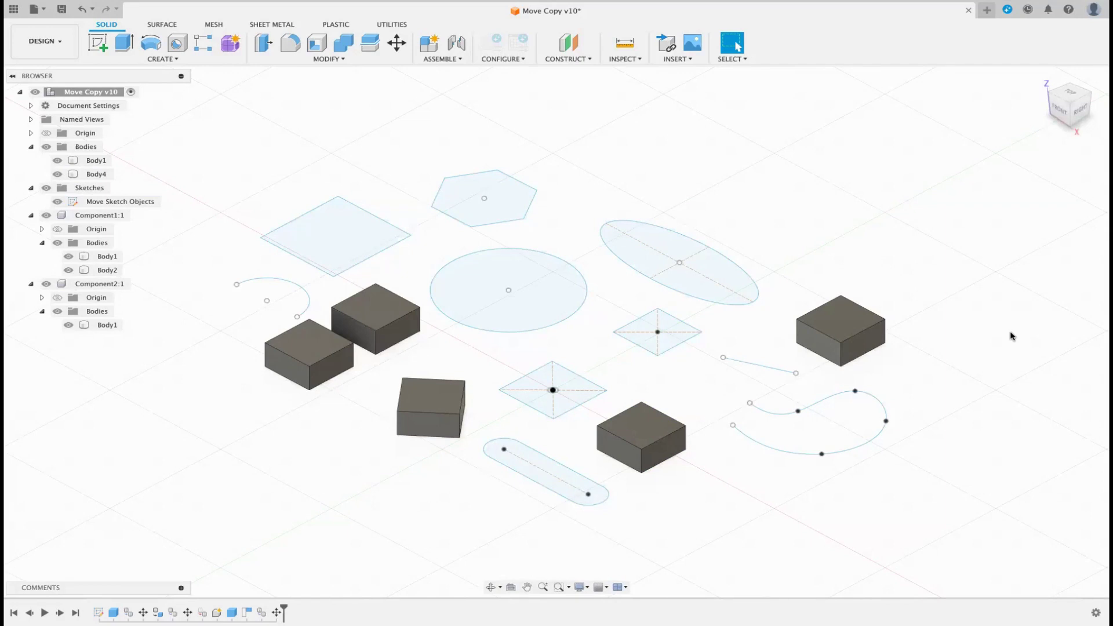
Step: Try extruding the original Body1's top face 30 mm to check whether the pasted body follows, and cancel
{"action": "key", "text": "e"}
{"action": "left_click", "coordinate": [638, 432]}
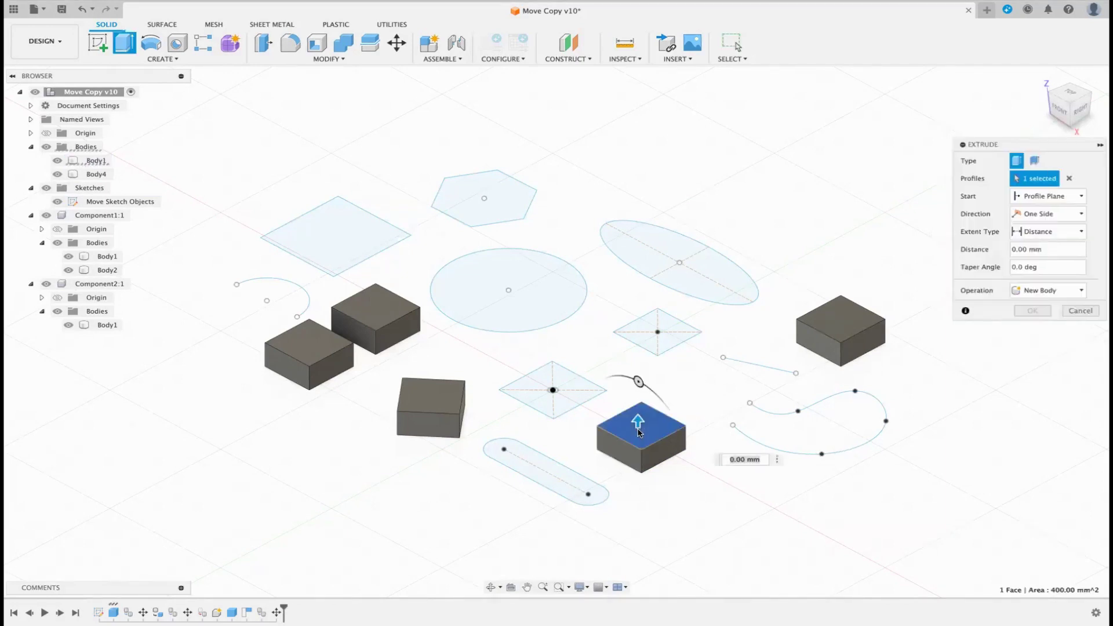
{"action": "left_click_drag", "start_coordinate": [638, 431], "coordinate": [637, 349]}
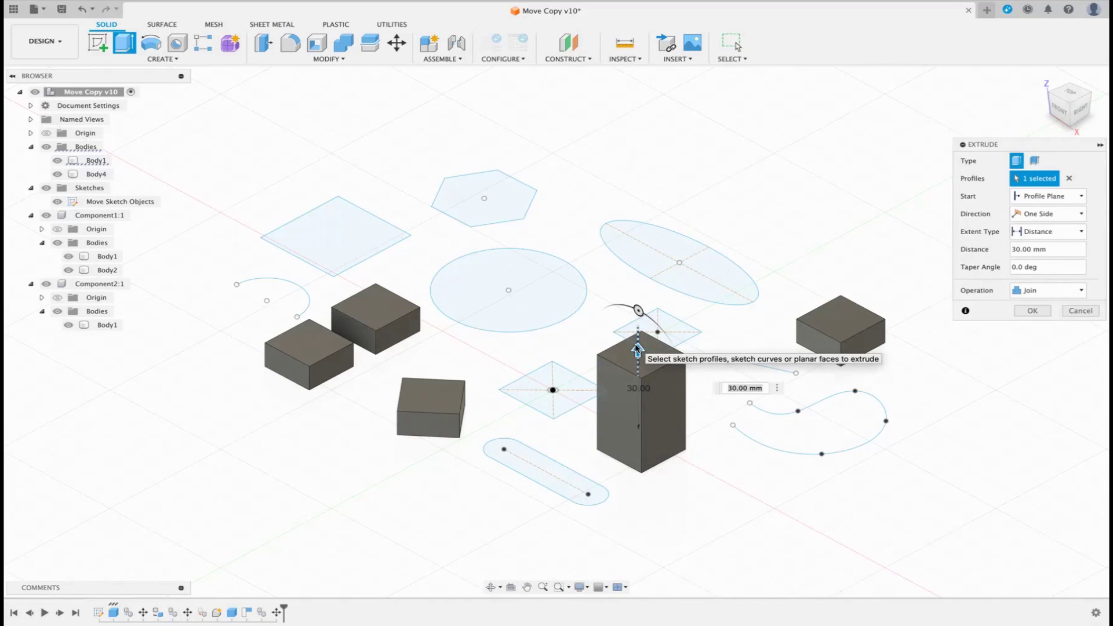
{"action": "left_click", "coordinate": [1079, 312]}
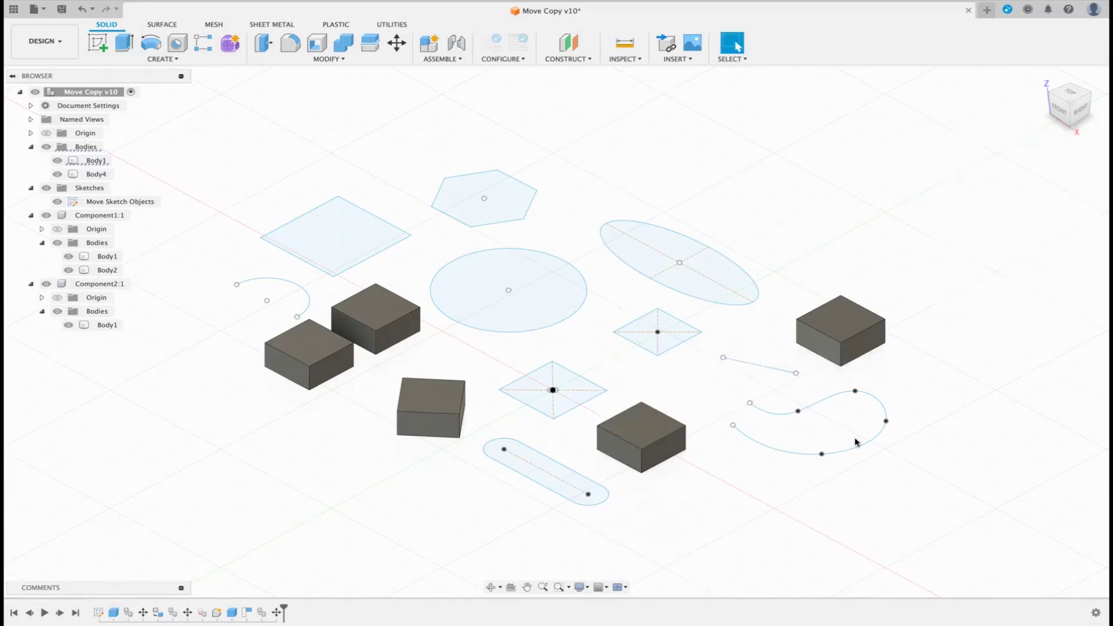
Step: Copy and paste Component2, placing the new instance at a Y distance of 30 mm and a Z distance of 0
{"action": "left_click", "coordinate": [107, 216]}
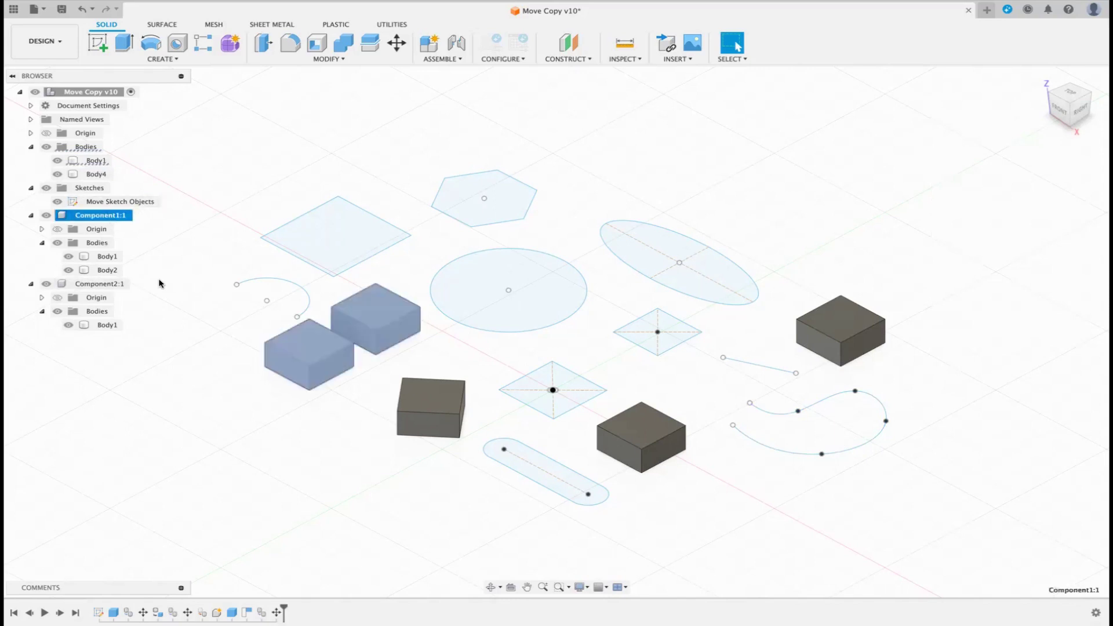
{"action": "left_click", "coordinate": [99, 284]}
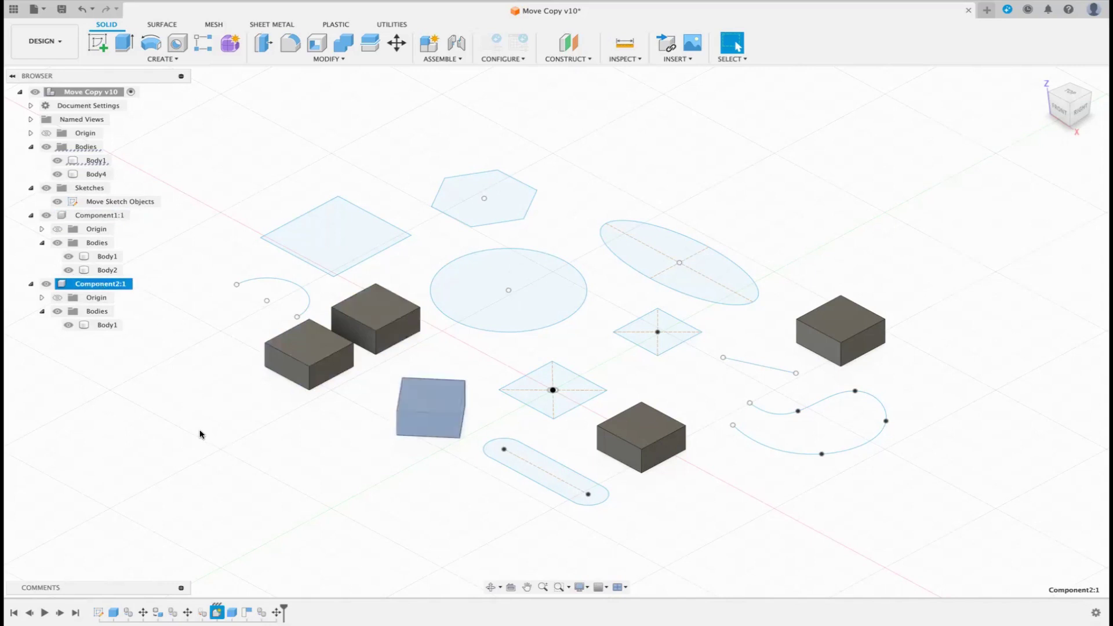
{"action": "key", "text": "ctrl+v"}
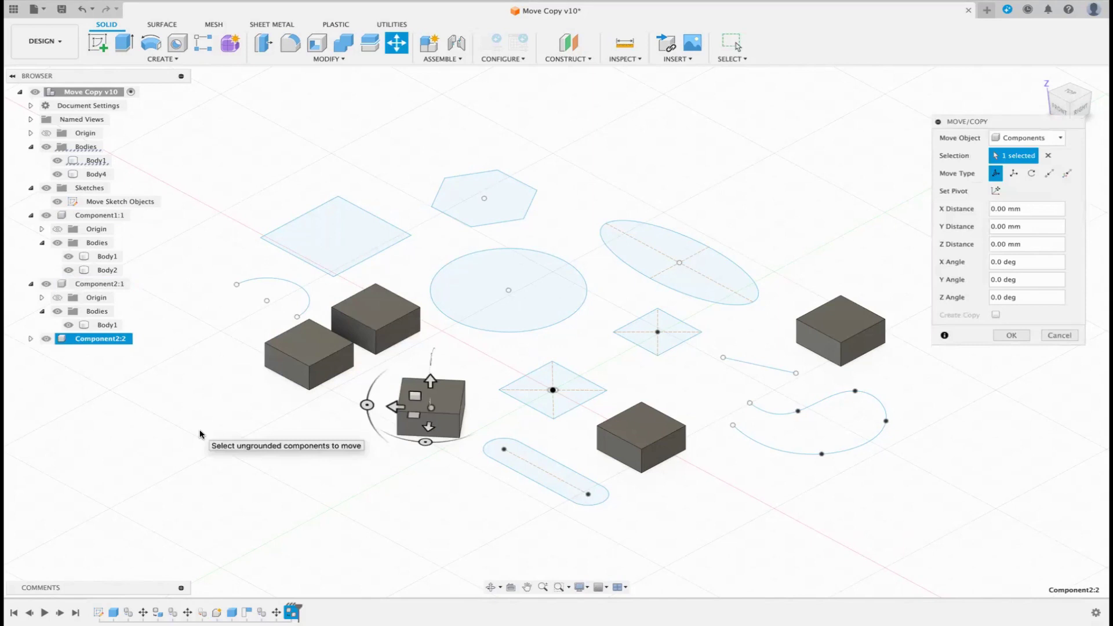
{"action": "left_click_drag", "start_coordinate": [430, 380], "coordinate": [421, 462]}
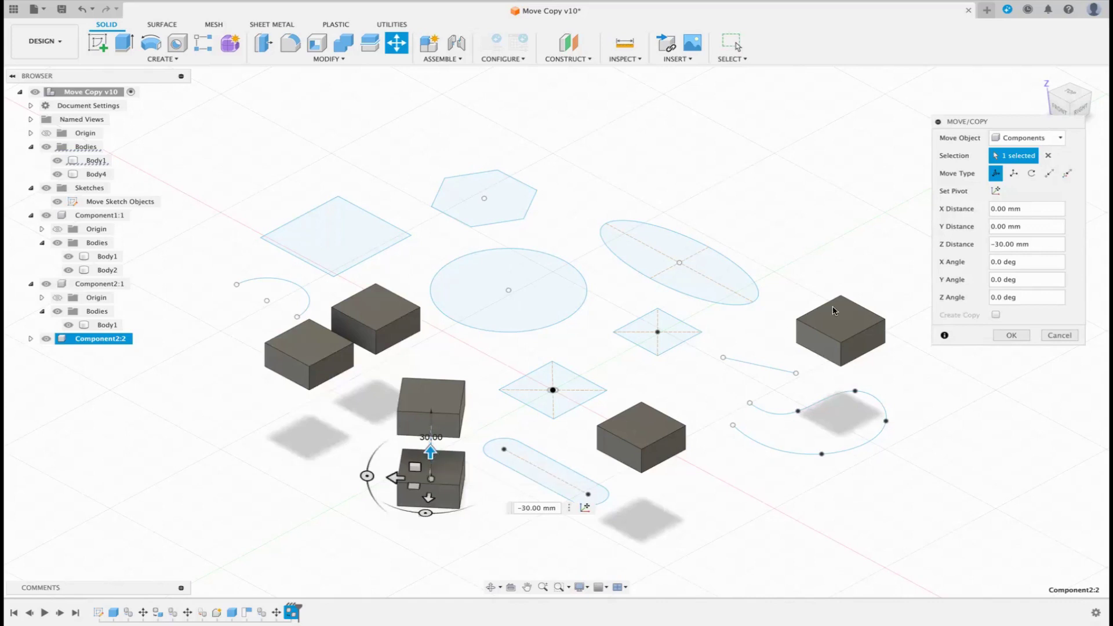
{"action": "left_click_drag", "start_coordinate": [1038, 244], "coordinate": [957, 245]}
{"action": "type", "text": "0"}
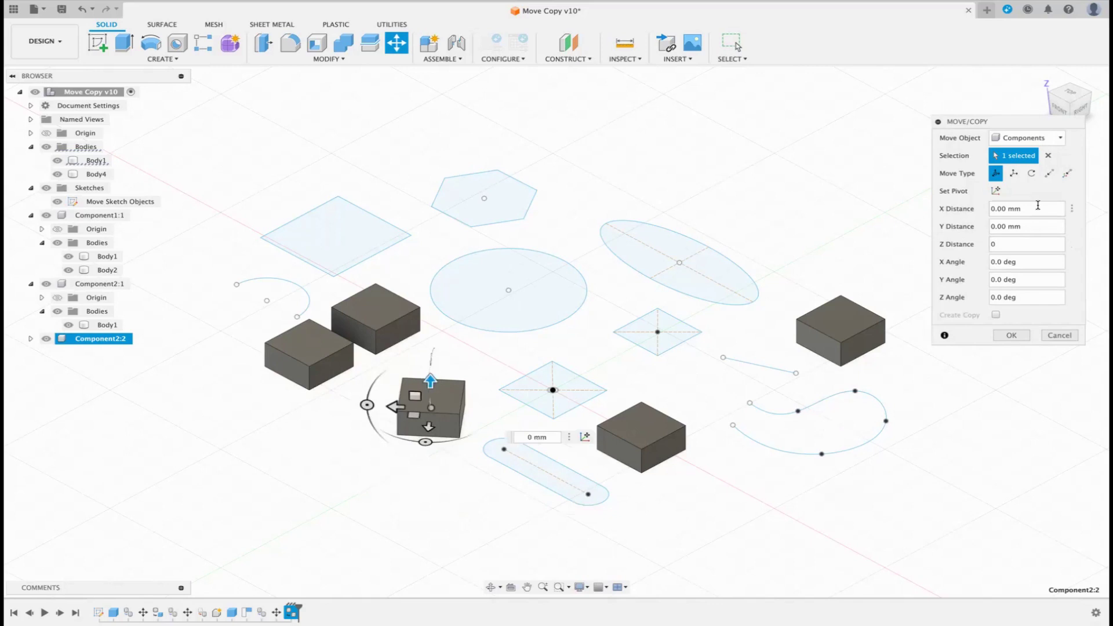
{"action": "left_click_drag", "start_coordinate": [1033, 224], "coordinate": [964, 225]}
{"action": "type", "text": "30"}
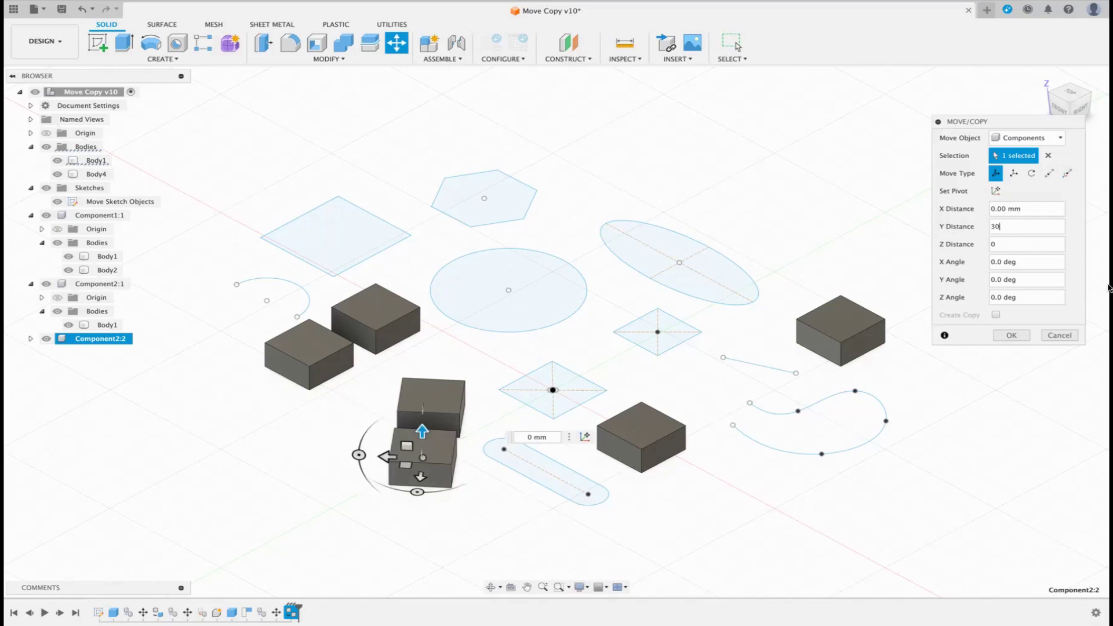
{"action": "left_click", "coordinate": [1010, 339]}
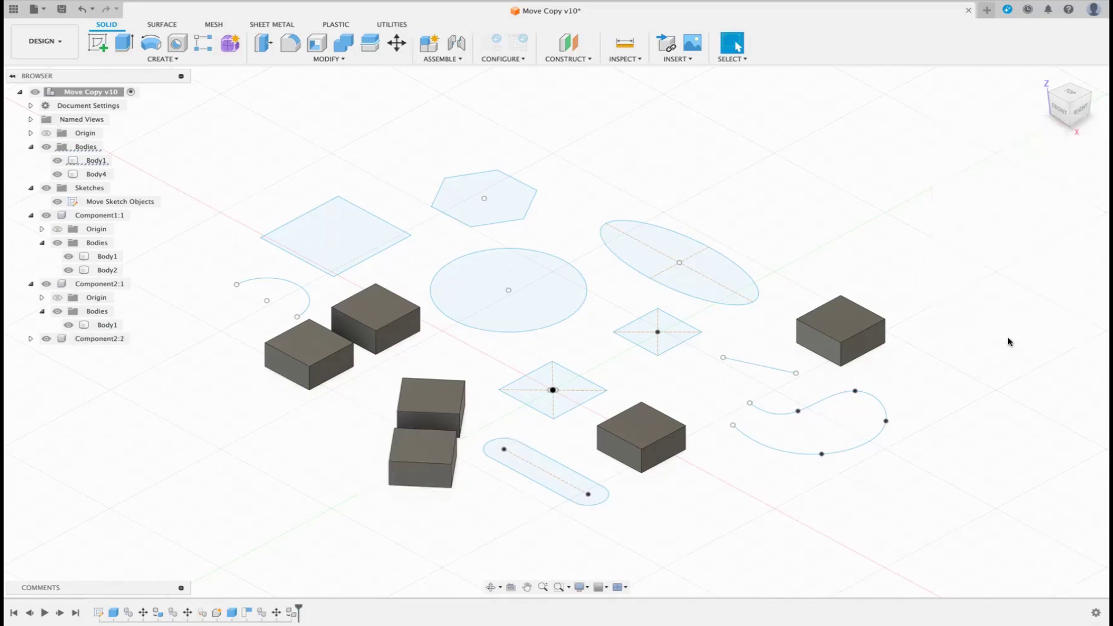
Step: Expand the pasted component and toggle its body's visibility to examine the link with the original, leaving both bodies shown
{"action": "left_click", "coordinate": [31, 338]}
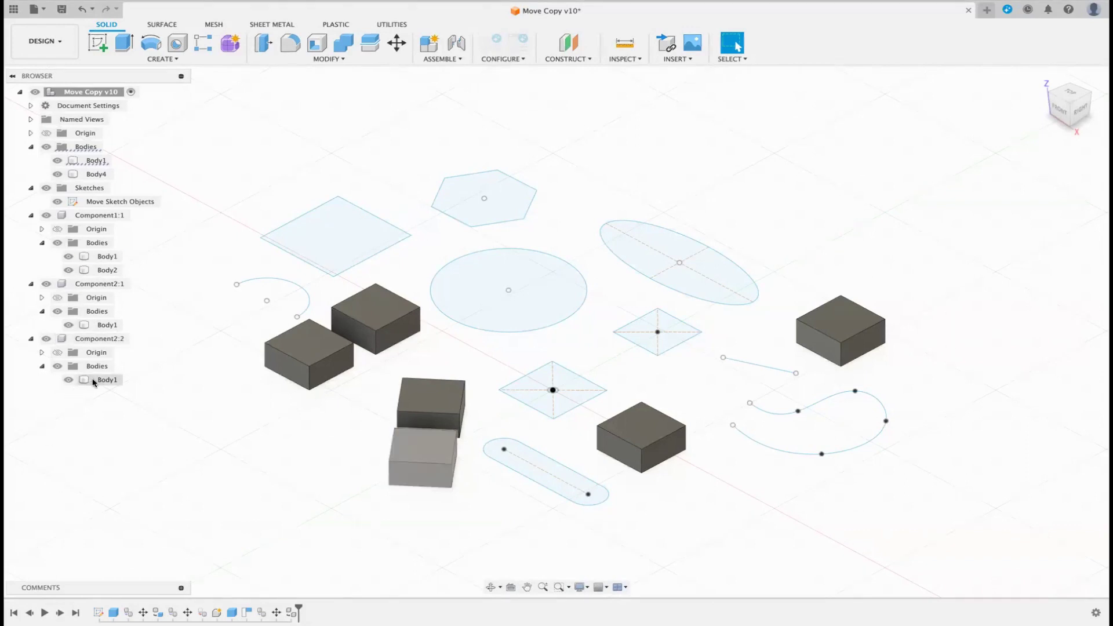
{"action": "left_click", "coordinate": [69, 379]}
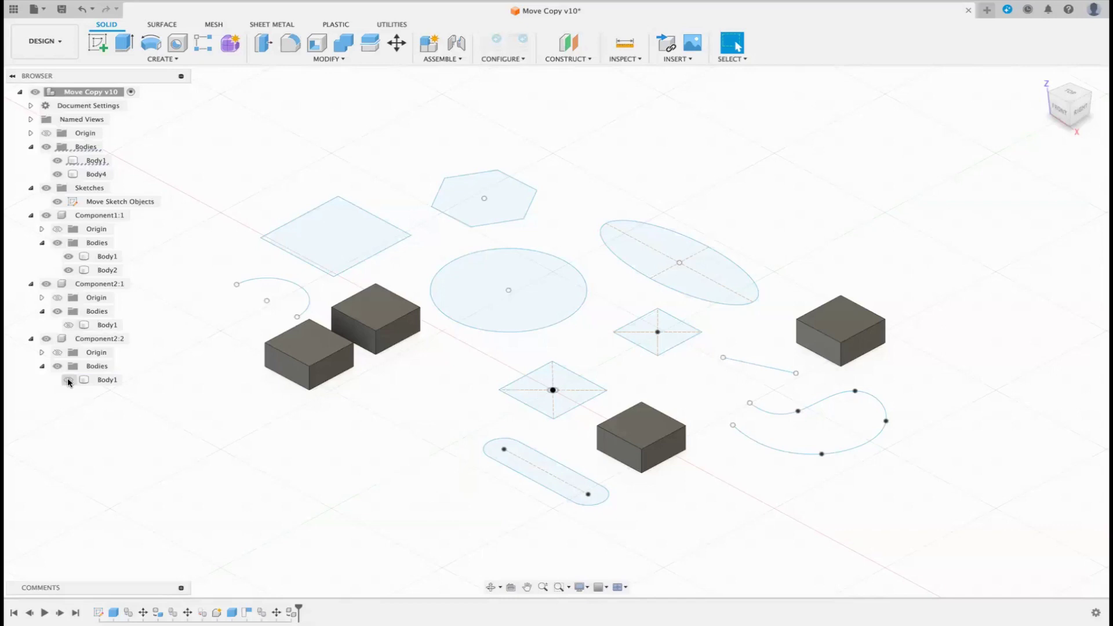
{"action": "left_click", "coordinate": [68, 380]}
{"action": "left_click", "coordinate": [68, 380]}
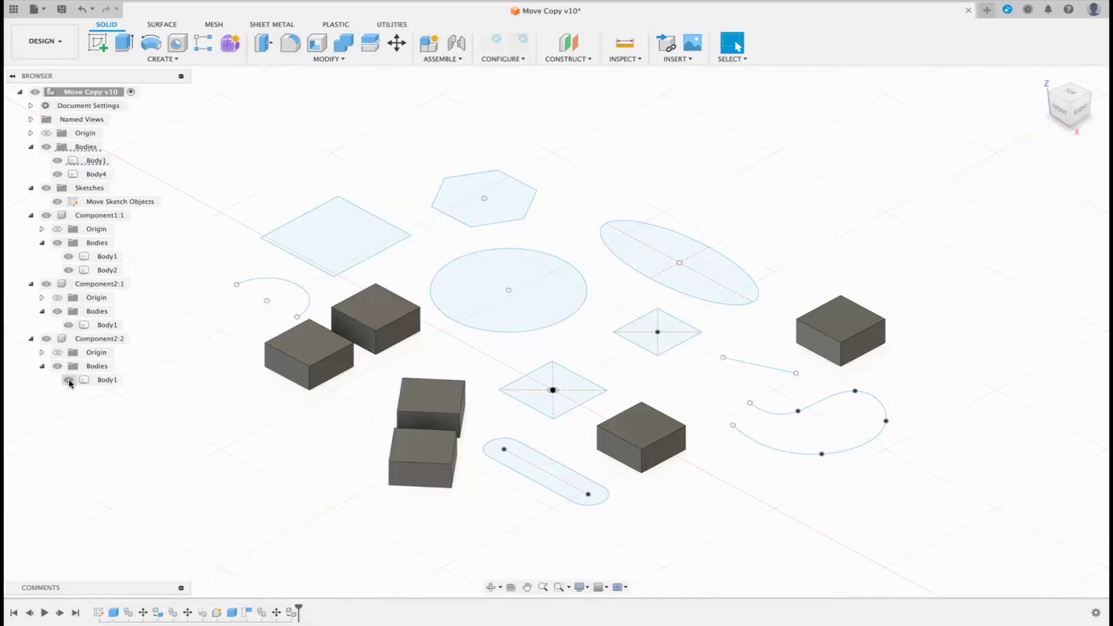
{"action": "left_click", "coordinate": [72, 381]}
{"action": "left_click", "coordinate": [69, 380]}
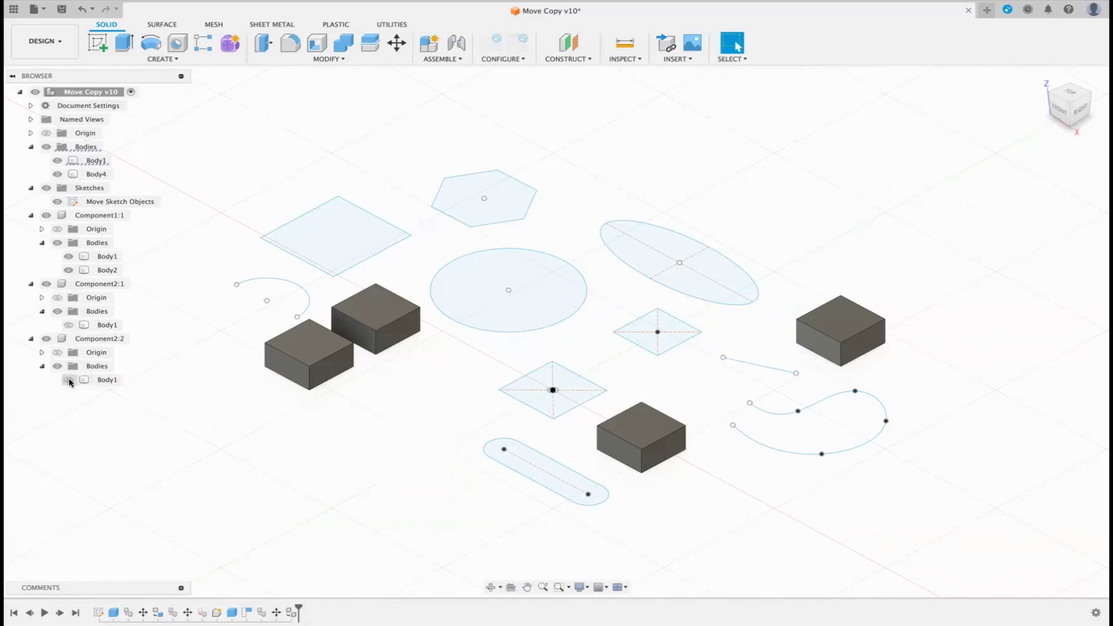
{"action": "left_click", "coordinate": [69, 327]}
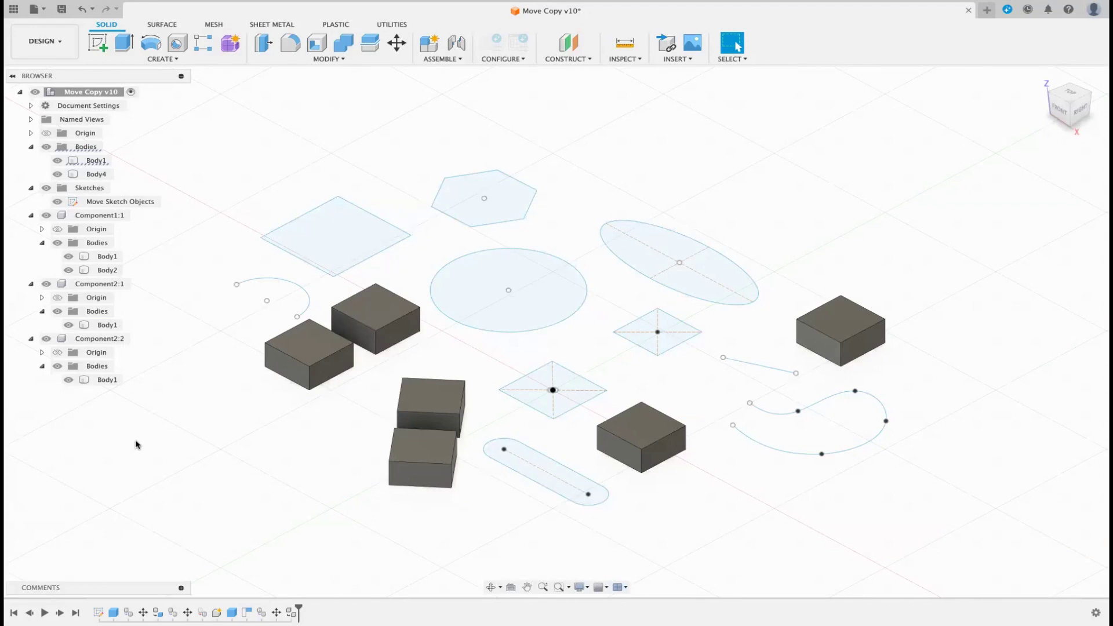
Step: Try extruding the top face of the original Component2 body 20 mm to check the linked instance, and cancel
{"action": "key", "text": "e"}
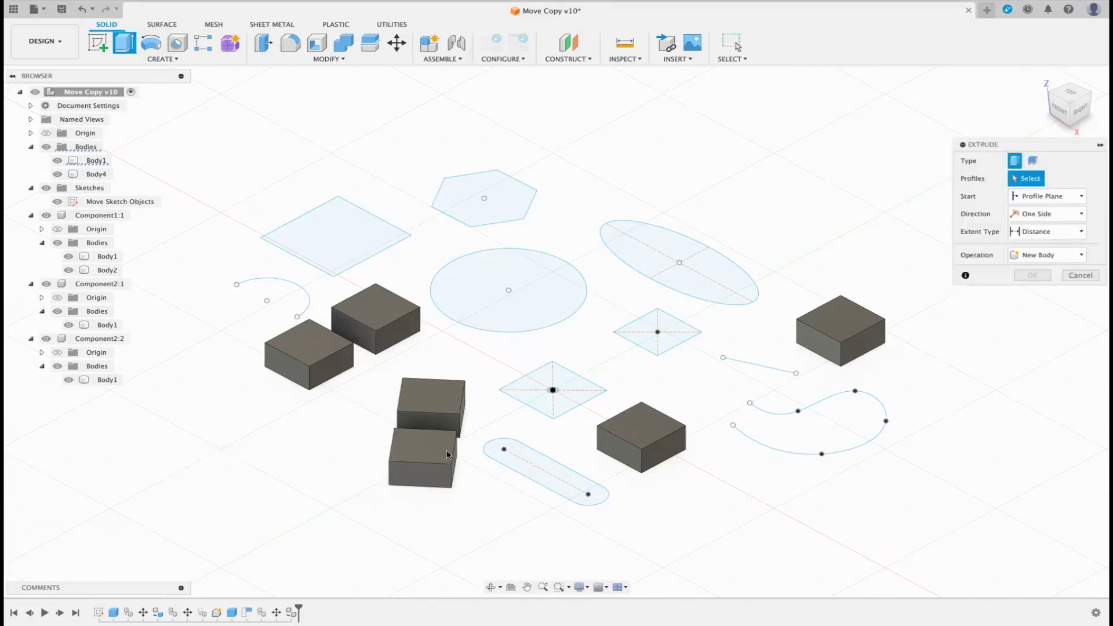
{"action": "left_click", "coordinate": [441, 404]}
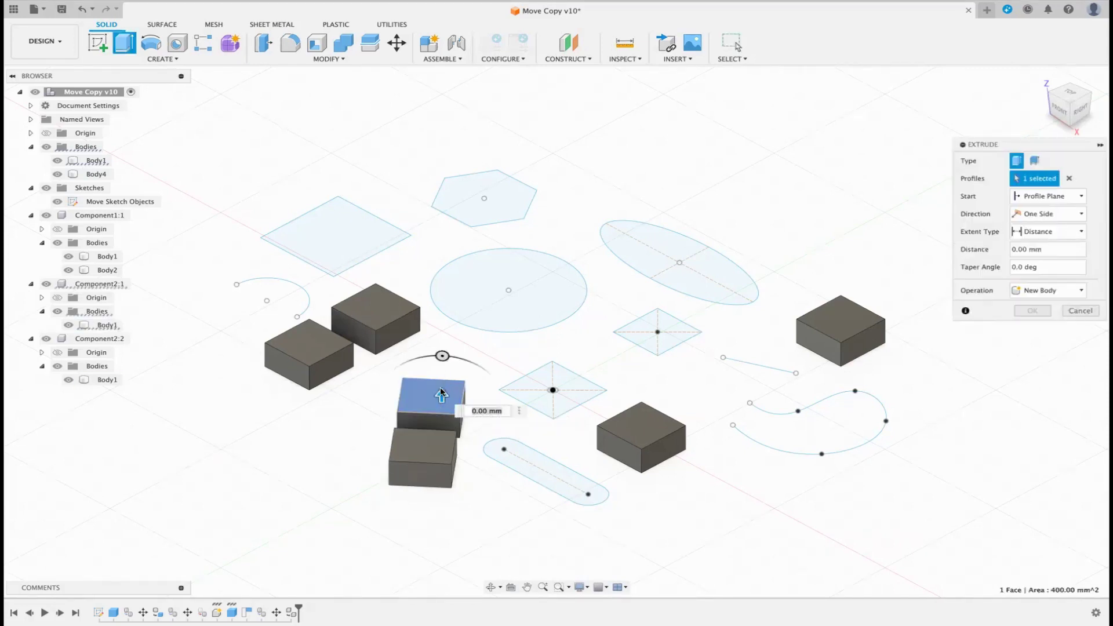
{"action": "left_click_drag", "start_coordinate": [442, 390], "coordinate": [441, 347]}
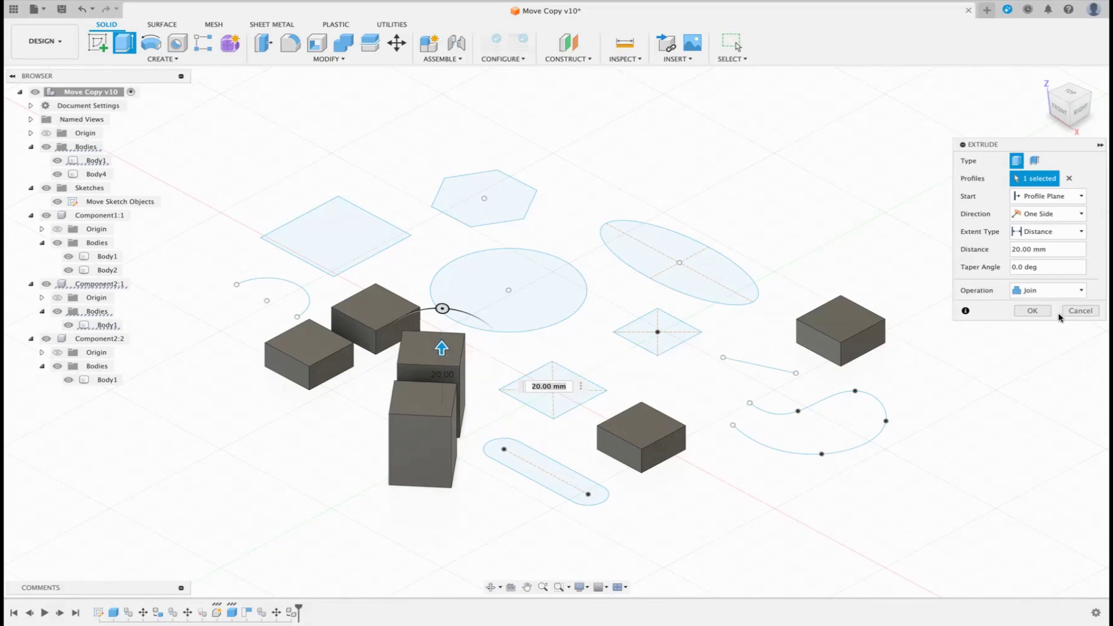
{"action": "left_click", "coordinate": [1080, 312]}
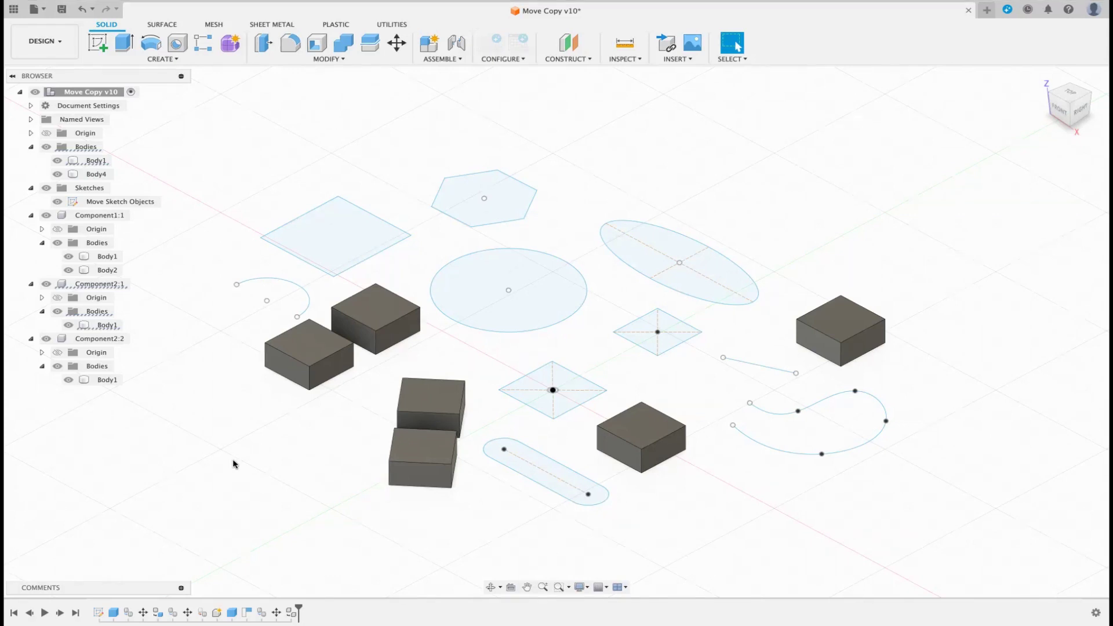
Step: Undo the pasted Component2 instance and the pasted body
{"action": "key", "text": "ctrl+z"}
{"action": "key", "text": "ctrl+z"}
{"action": "key", "text": "ctrl+z"}
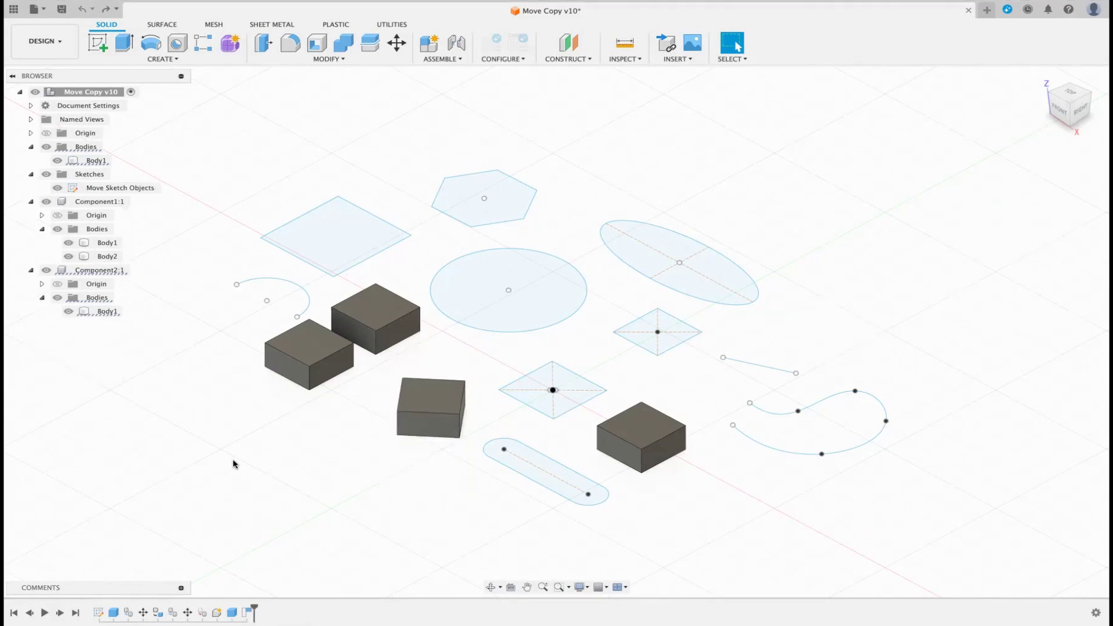
Step: Try copying and pasting Component1 as a linked instance, cancel its move, and undo the paste
{"action": "left_click", "coordinate": [100, 202]}
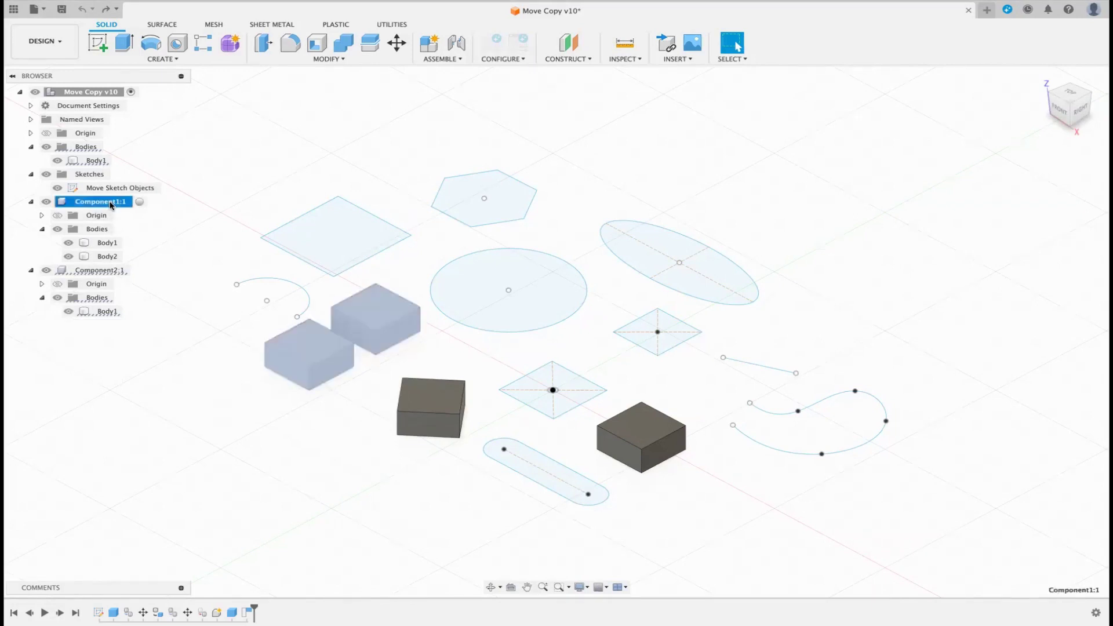
{"action": "right_click", "coordinate": [111, 204]}
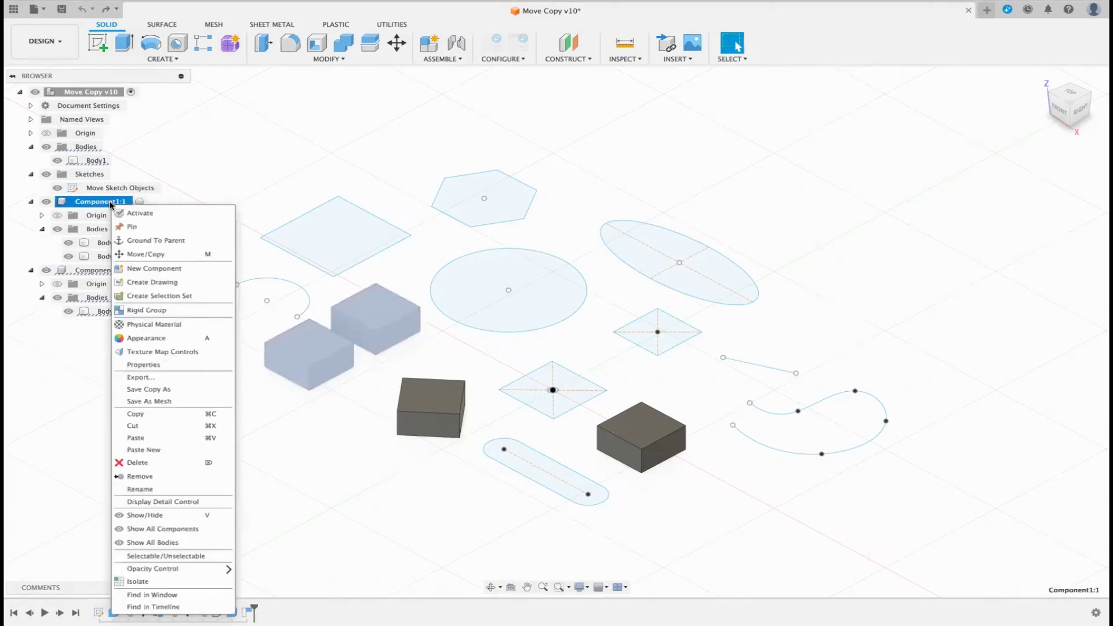
{"action": "left_click", "coordinate": [150, 415]}
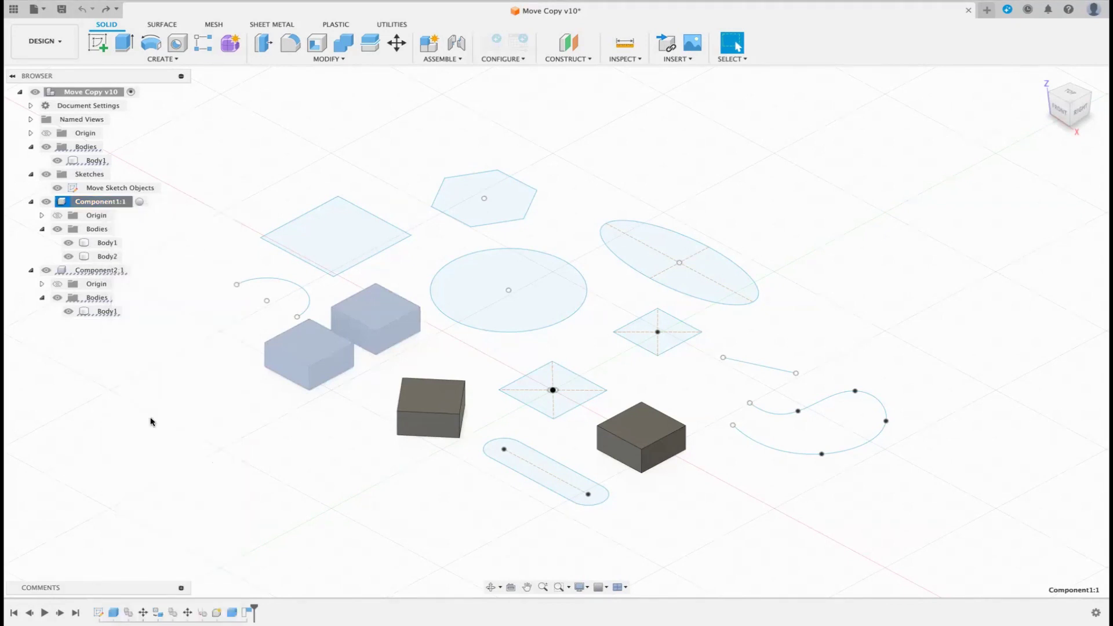
{"action": "right_click", "coordinate": [109, 204]}
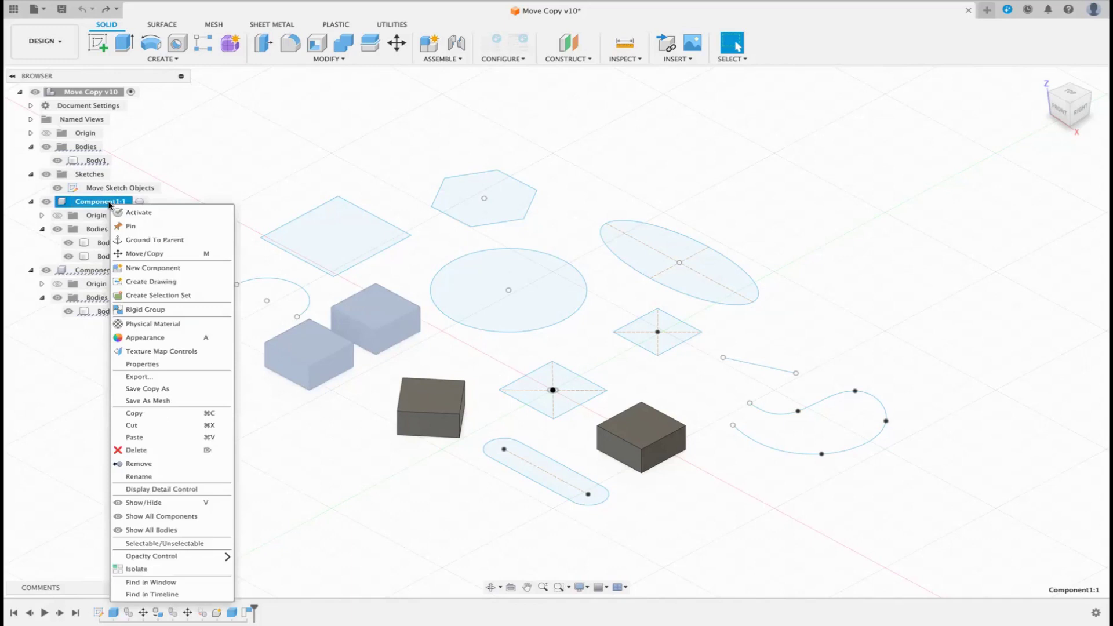
{"action": "left_click", "coordinate": [139, 437]}
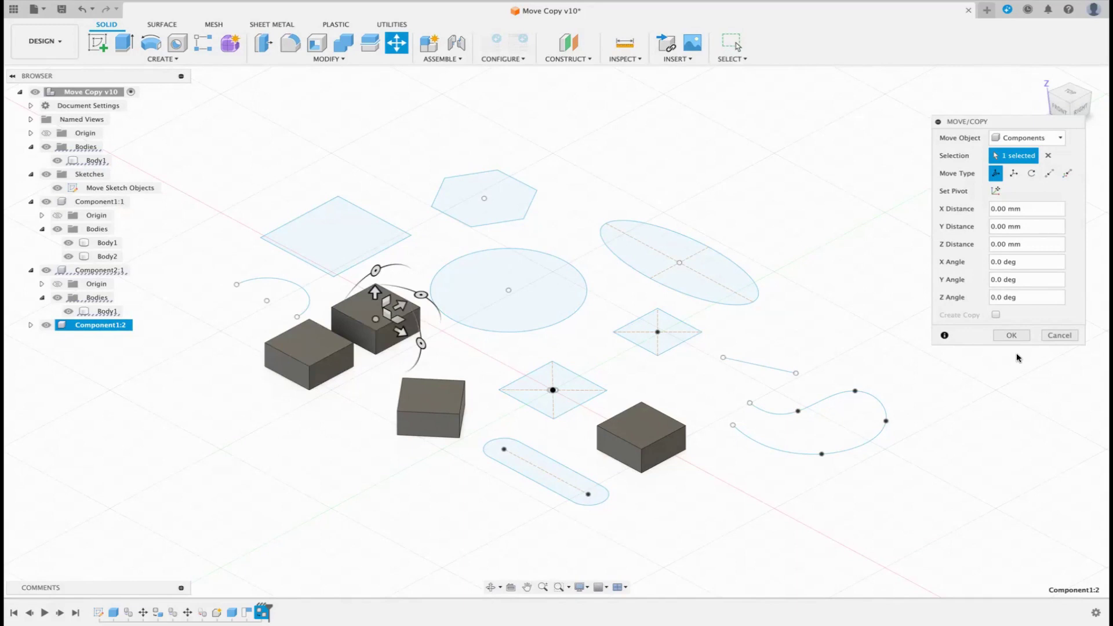
{"action": "left_click", "coordinate": [1060, 336]}
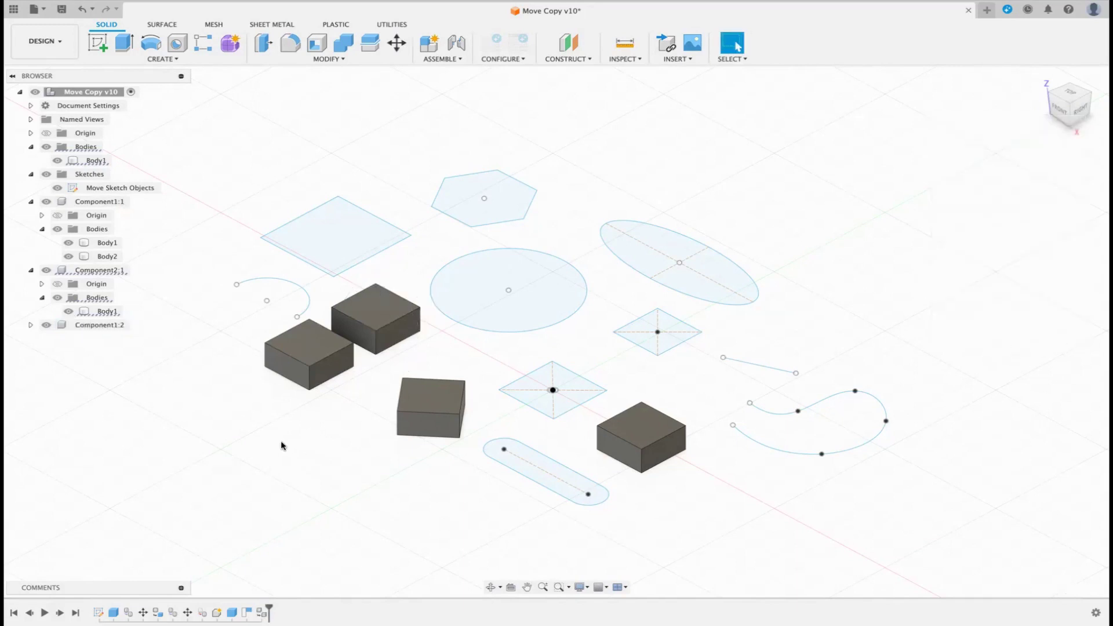
{"action": "key", "text": "super+z"}
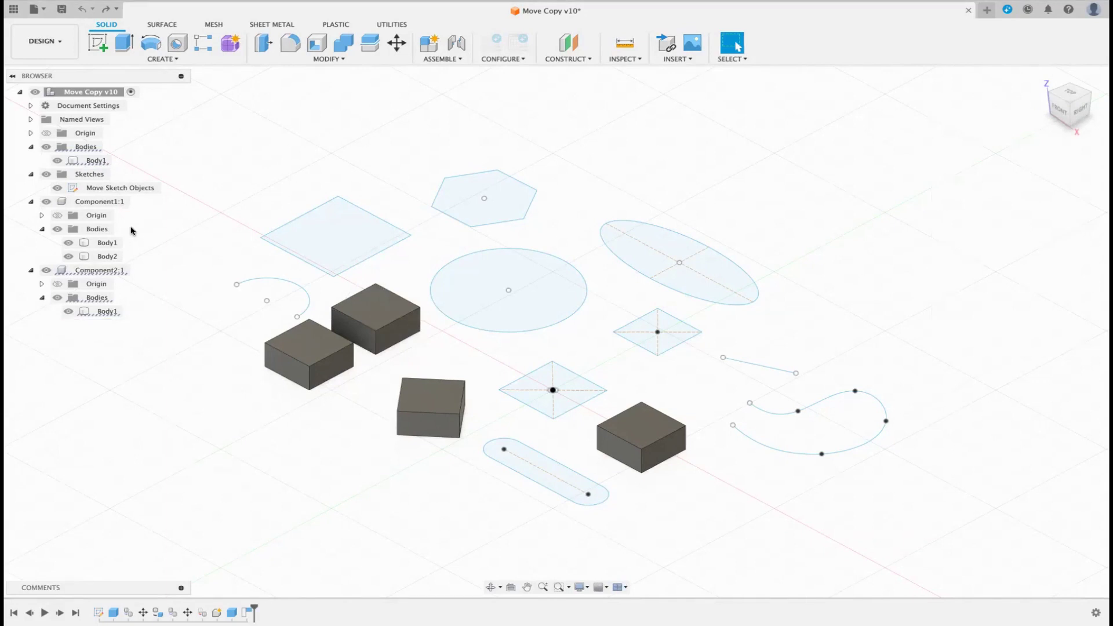
Step: Try creating an independent copy with Paste New while Component2 is selected, cancel its move, and undo the paste
{"action": "left_click", "coordinate": [104, 201]}
{"action": "right_click", "coordinate": [104, 200]}
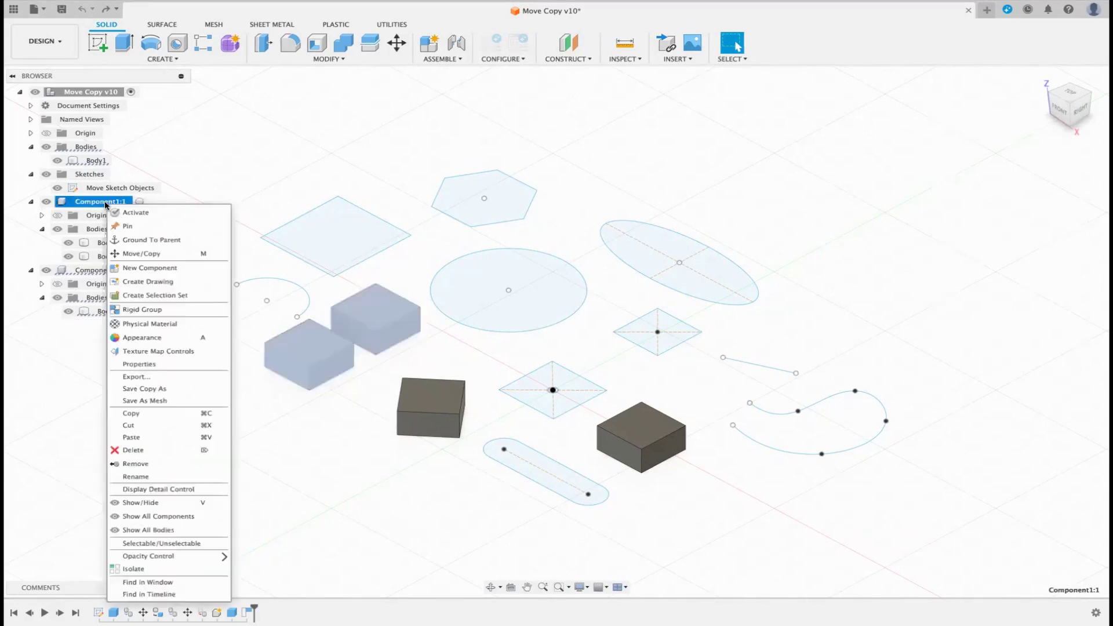
{"action": "left_click", "coordinate": [143, 412]}
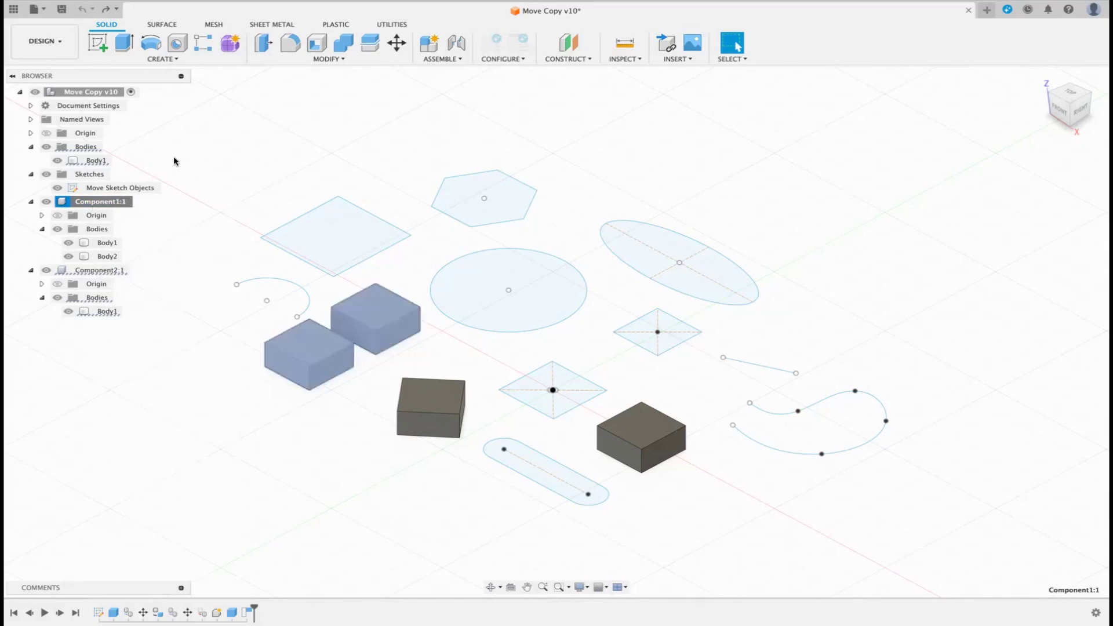
{"action": "left_click", "coordinate": [110, 269]}
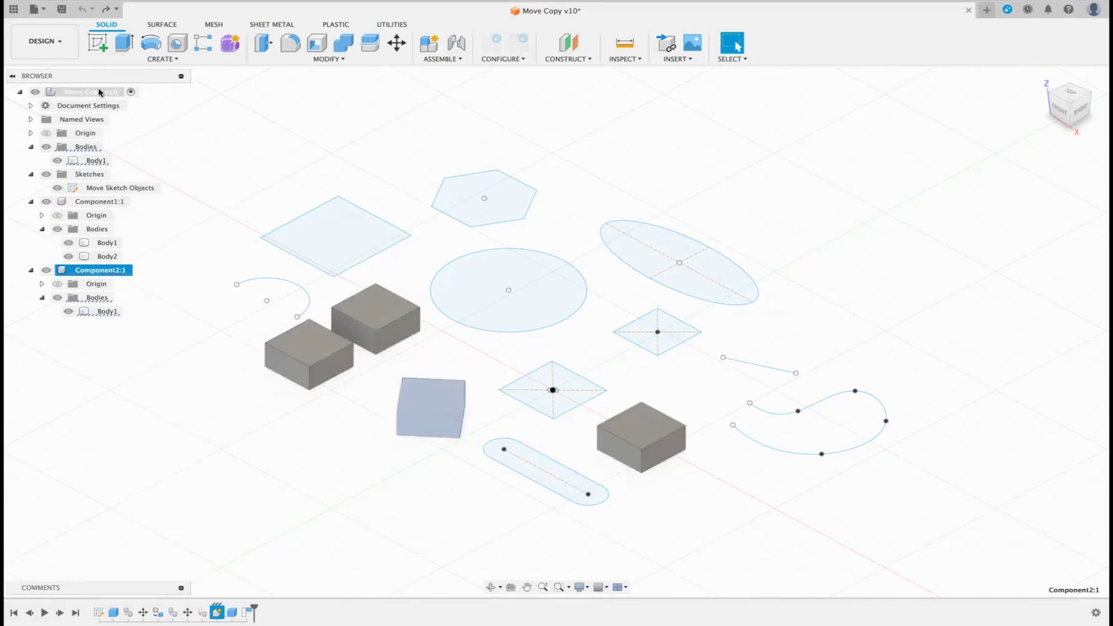
{"action": "right_click", "coordinate": [172, 138]}
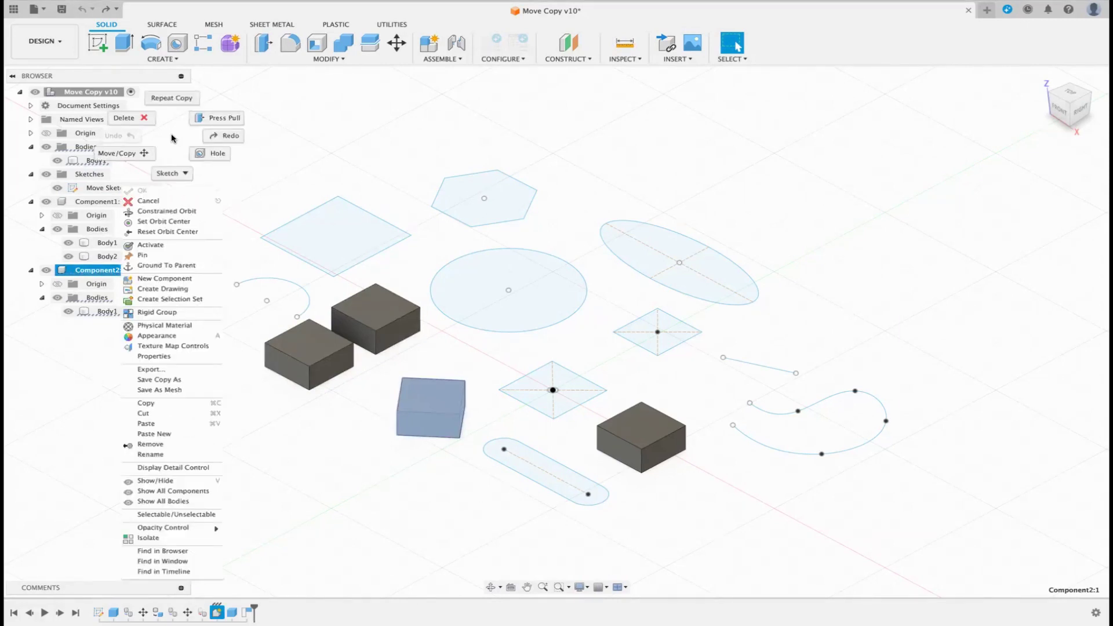
{"action": "left_click", "coordinate": [180, 434]}
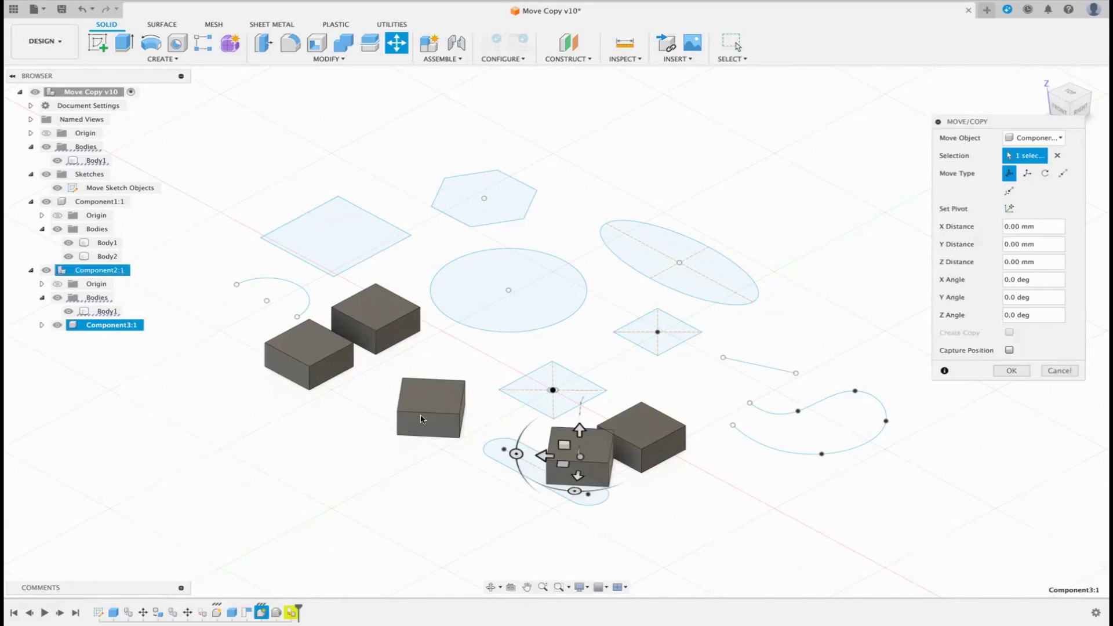
{"action": "left_click", "coordinate": [1059, 370]}
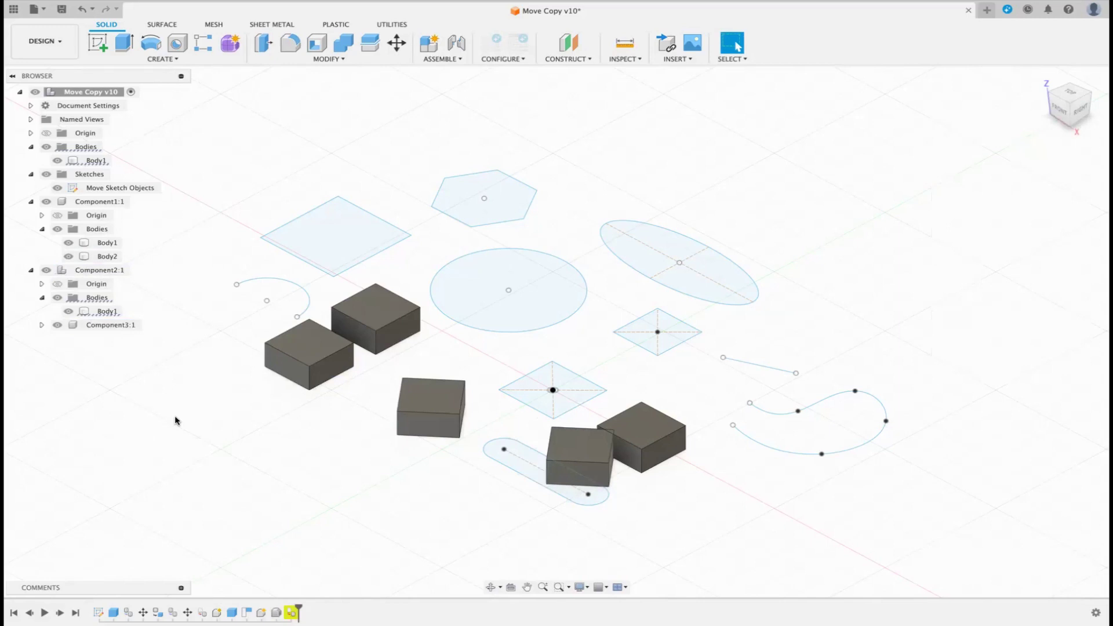
{"action": "key", "text": "super+z"}
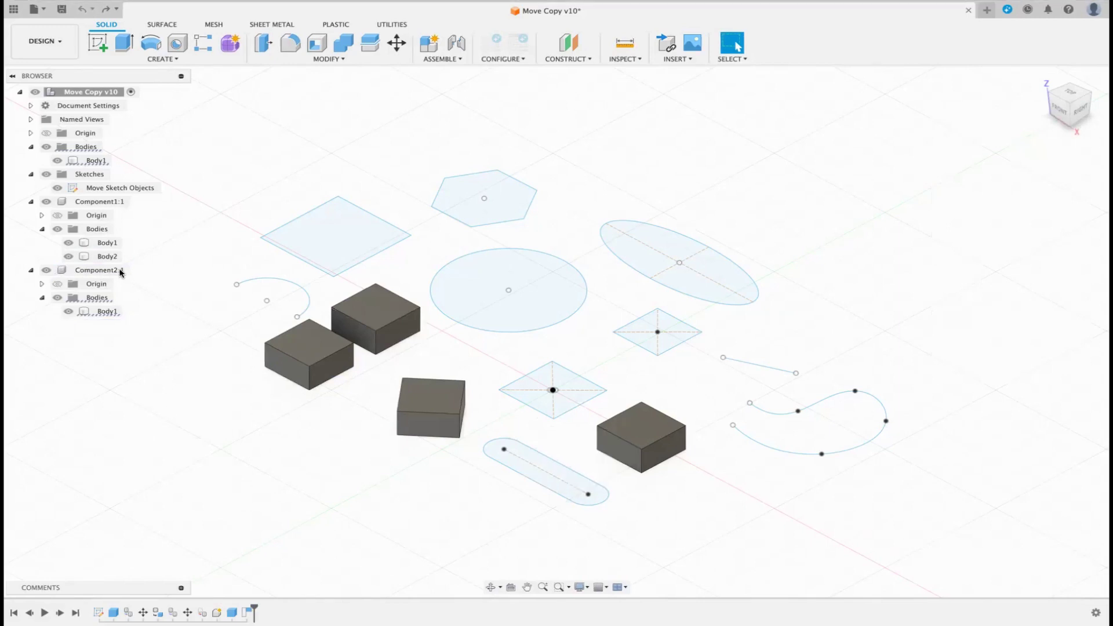
Step: Copy Component1 and use Paste New at the top level, placing the independent copy at a Y distance of -70 mm
{"action": "left_click", "coordinate": [100, 202]}
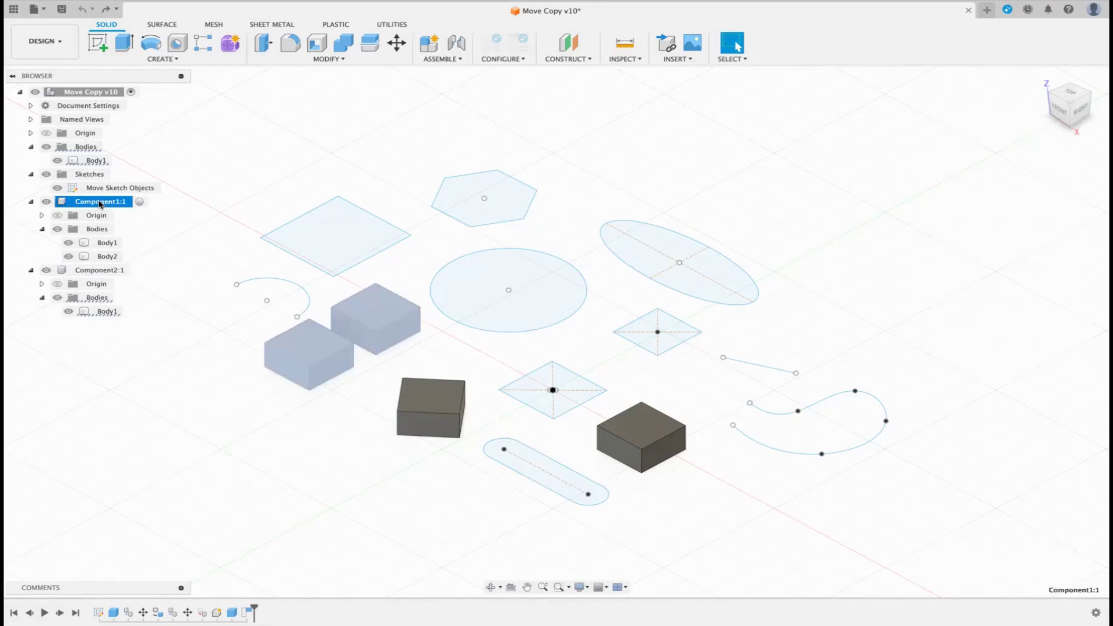
{"action": "right_click", "coordinate": [100, 203]}
{"action": "left_click", "coordinate": [142, 408]}
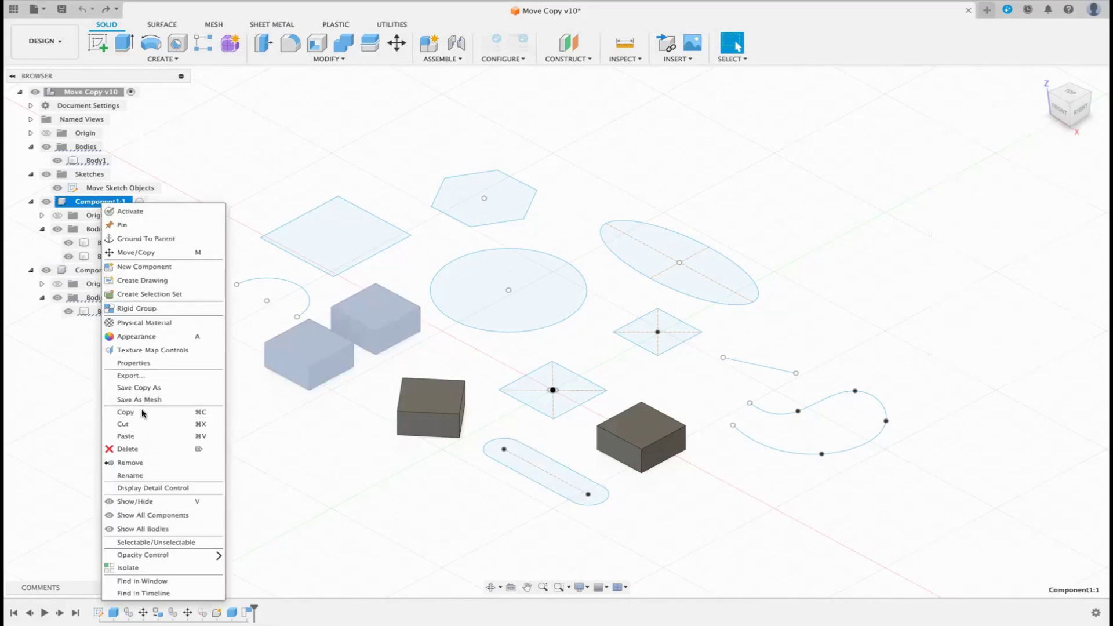
{"action": "left_click", "coordinate": [227, 143]}
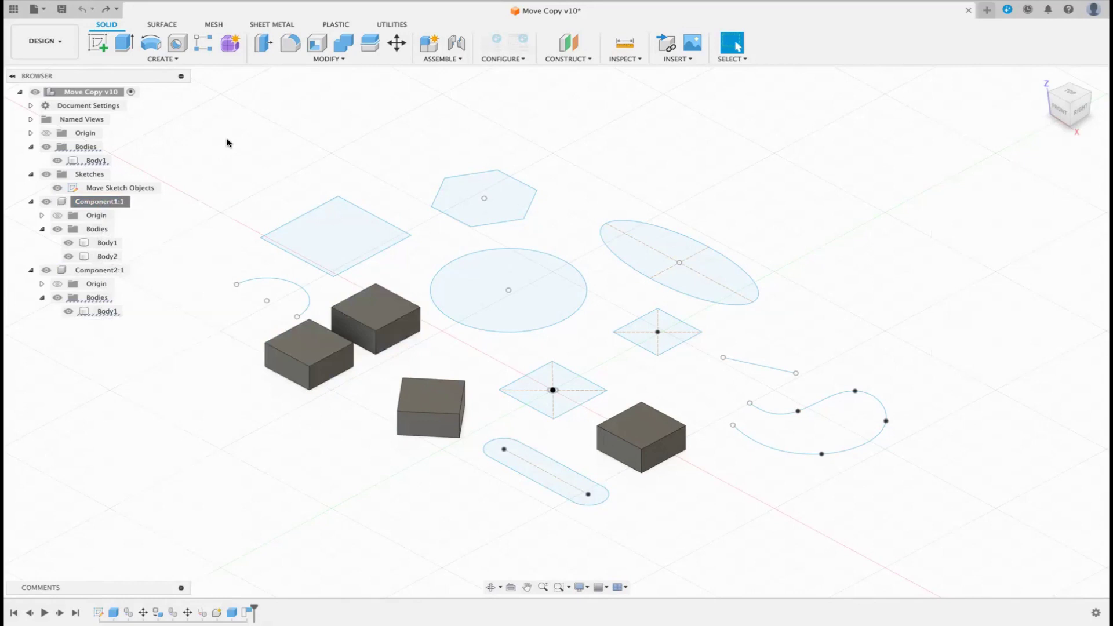
{"action": "right_click", "coordinate": [226, 143]}
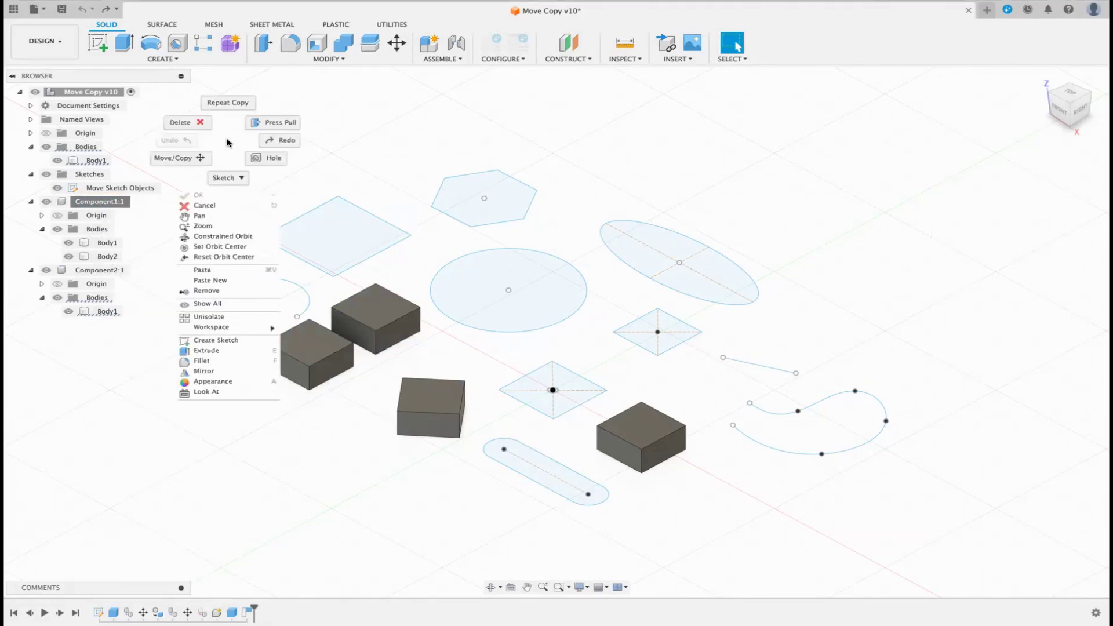
{"action": "left_click", "coordinate": [223, 281]}
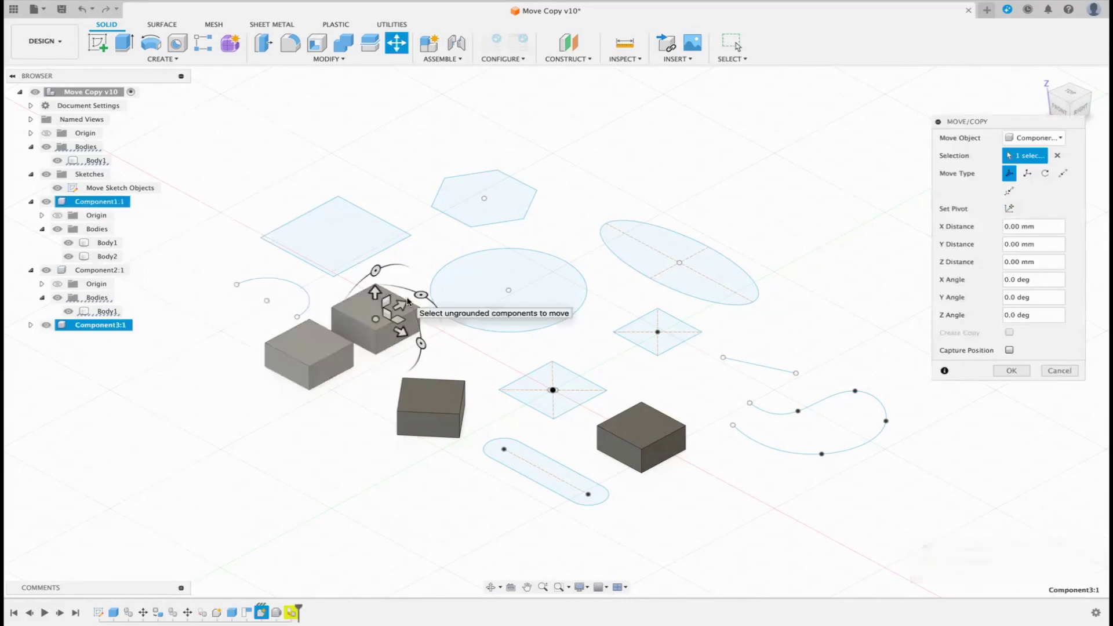
{"action": "left_click_drag", "start_coordinate": [400, 304], "coordinate": [255, 387]}
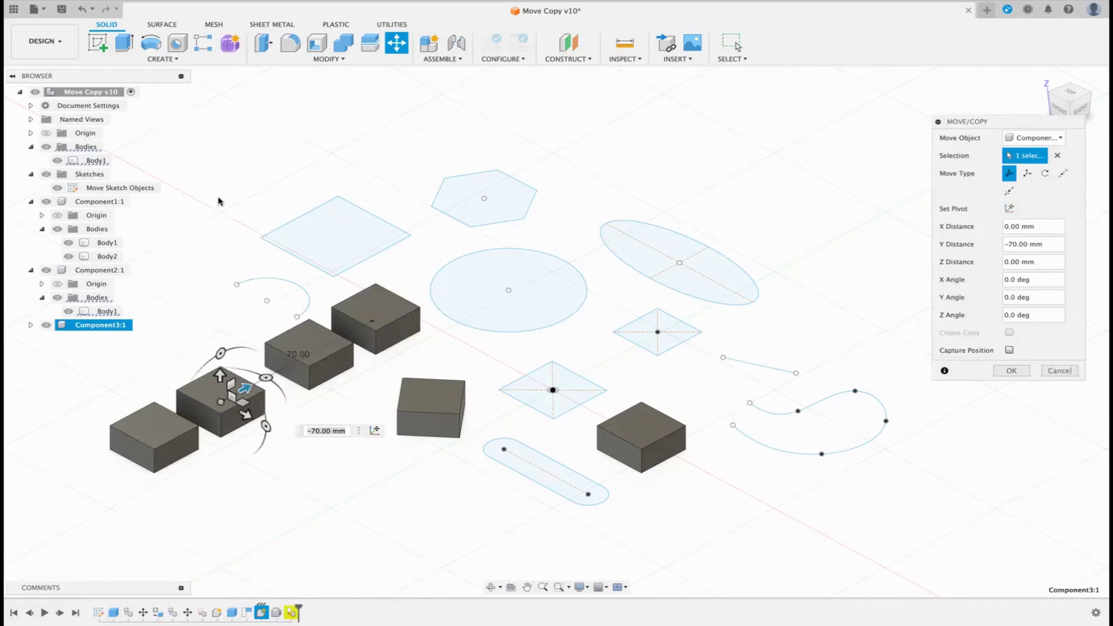
{"action": "left_click", "coordinate": [1010, 371]}
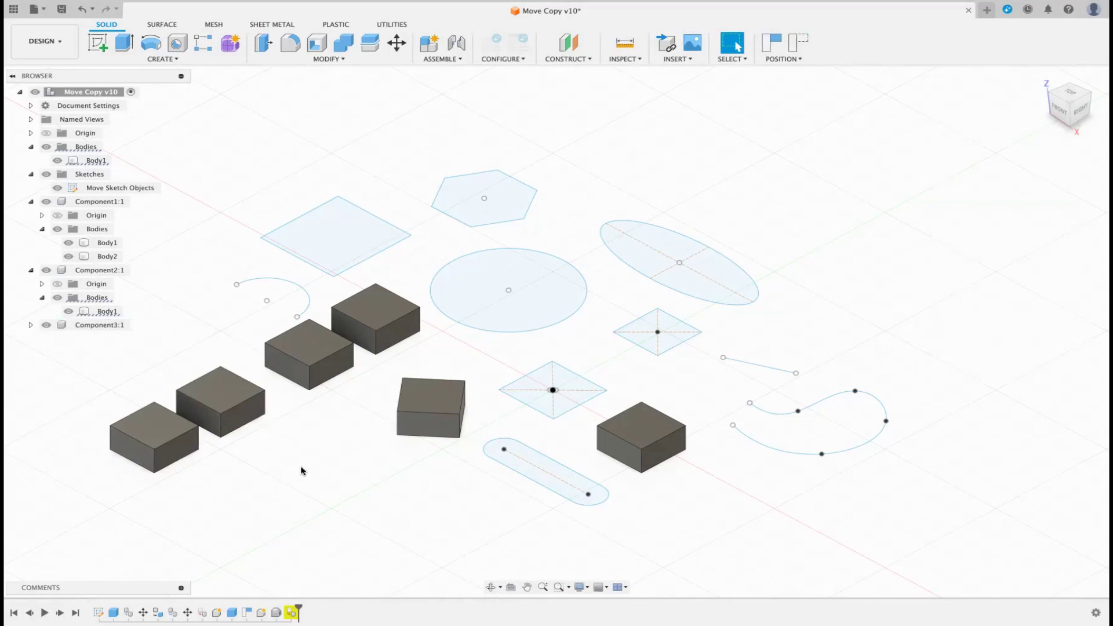
Step: Capture the component positions and try extruding the top face of the original Component1's Body2 by 20 mm to check the copy, and cancel
{"action": "key", "text": "m"}
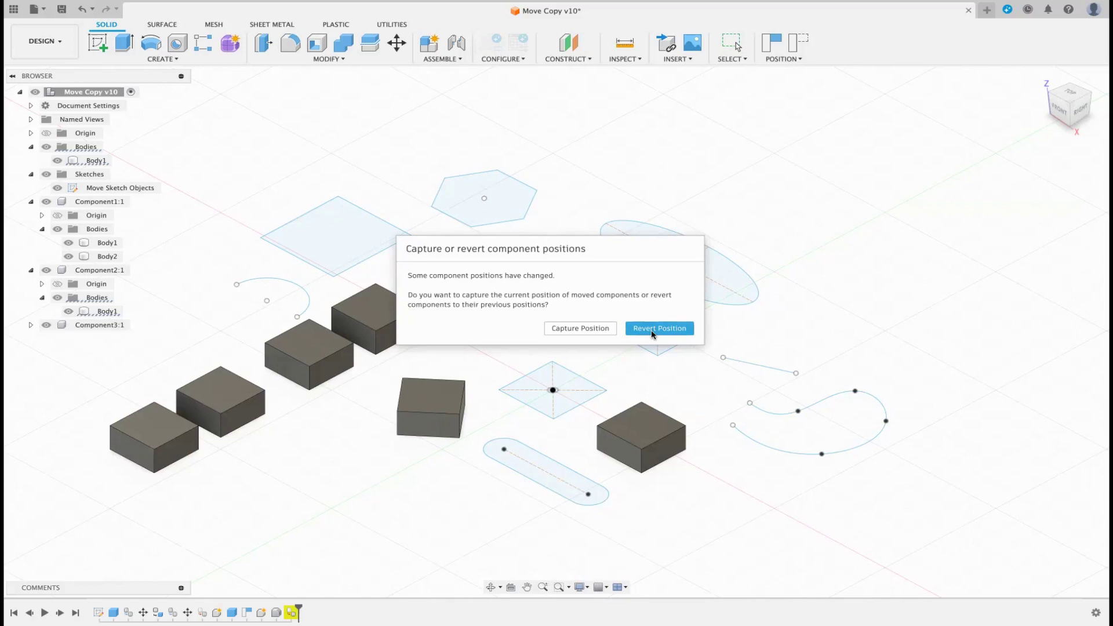
{"action": "left_click", "coordinate": [580, 328]}
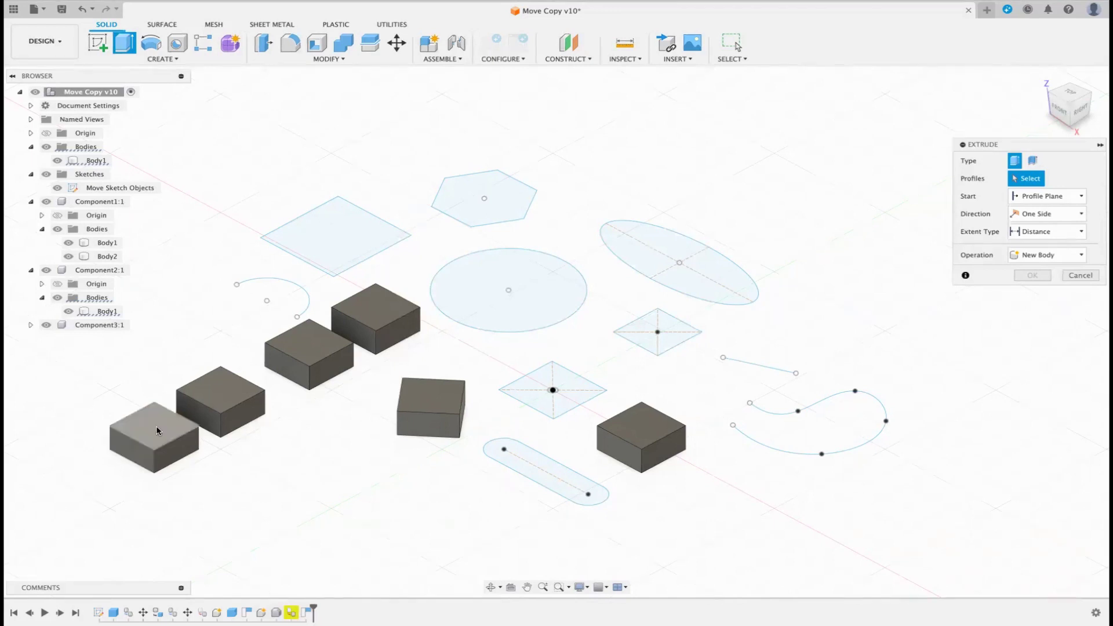
{"action": "left_click", "coordinate": [310, 343]}
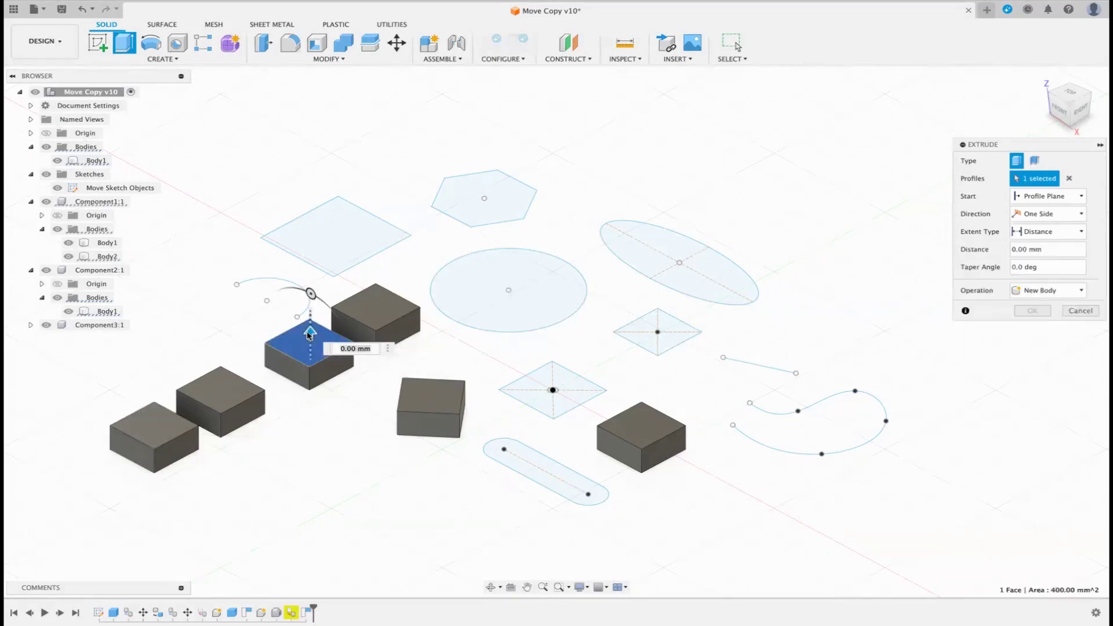
{"action": "left_click_drag", "start_coordinate": [309, 334], "coordinate": [302, 289]}
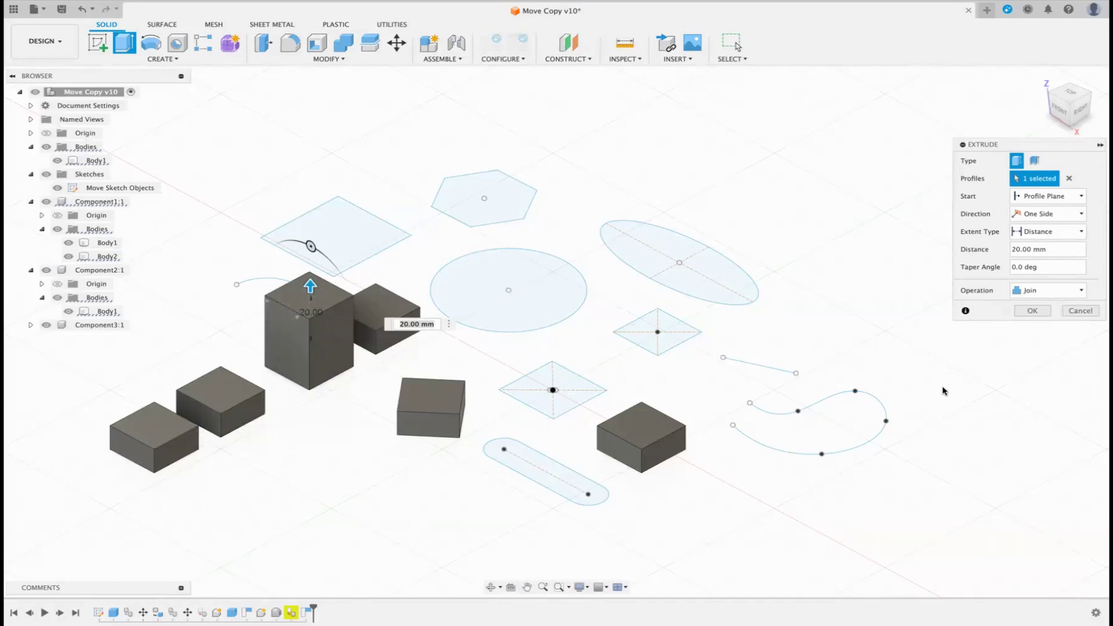
{"action": "left_click", "coordinate": [1085, 313]}
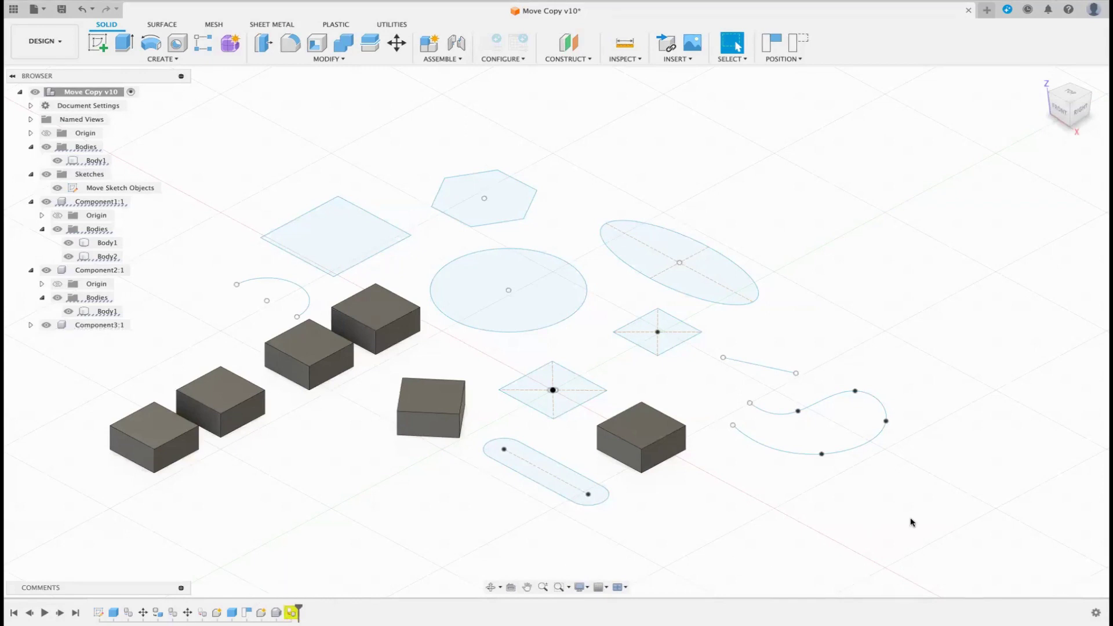
Step: Review the warning on the last pasted-bodies feature in the timeline
{"action": "right_click", "coordinate": [292, 611]}
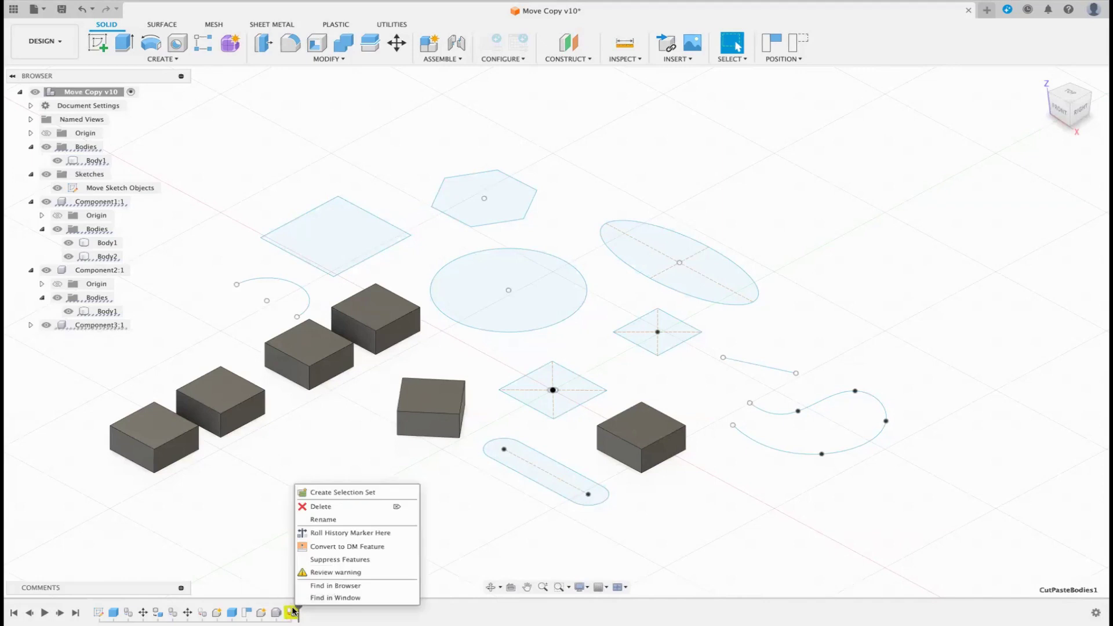
{"action": "left_click", "coordinate": [326, 570]}
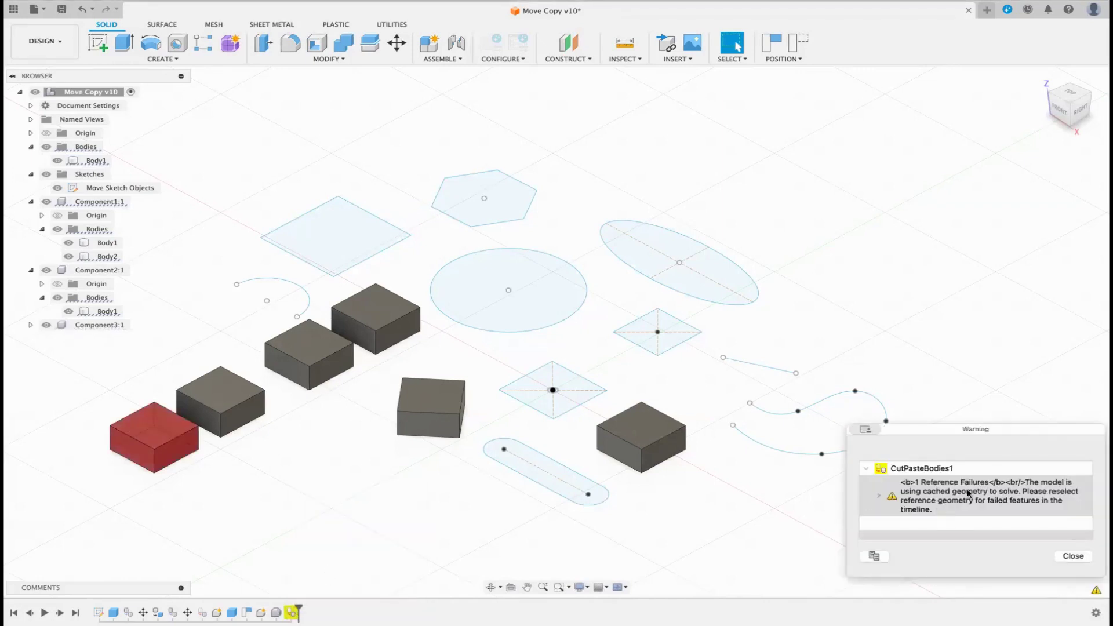